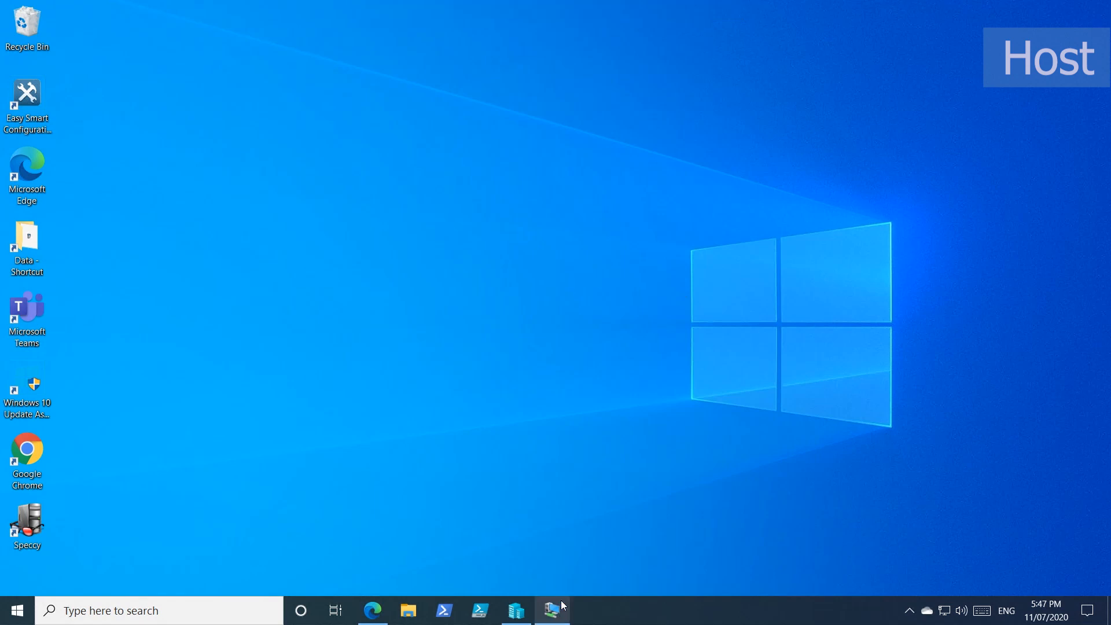
Step: Switch to Edge and review the storage configuration table for the ConfigMgr VM in the lab overview article
{"action": "left_click", "coordinate": [372, 611]}
{"action": "scroll", "coordinate": [446, 446], "scroll_direction": "up", "scroll_amount": 15}
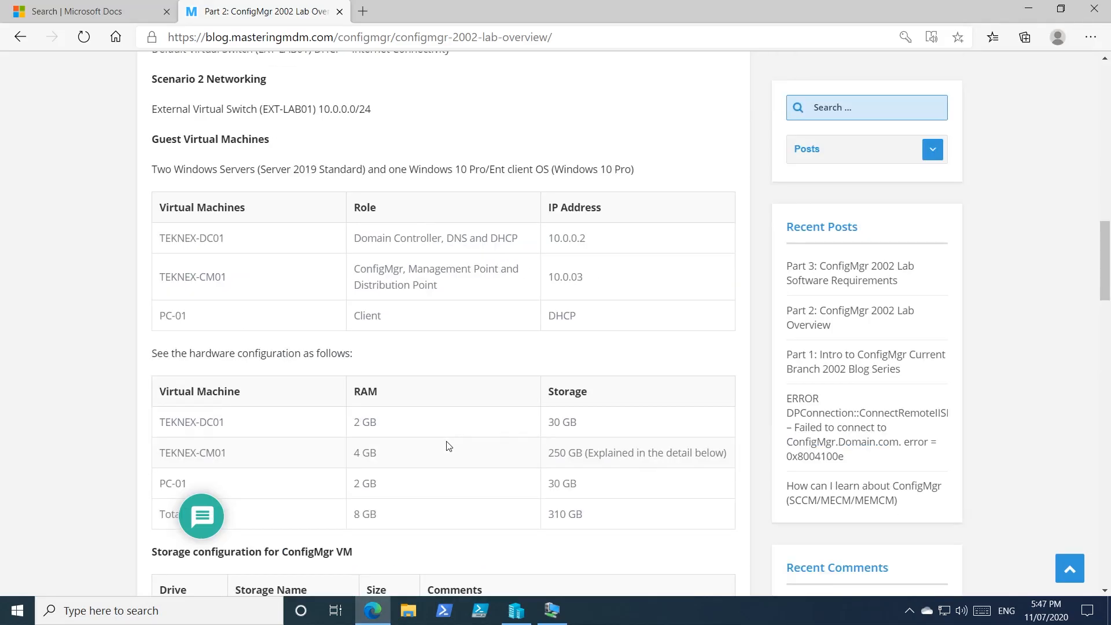
{"action": "scroll", "coordinate": [487, 433], "scroll_direction": "up", "scroll_amount": 10}
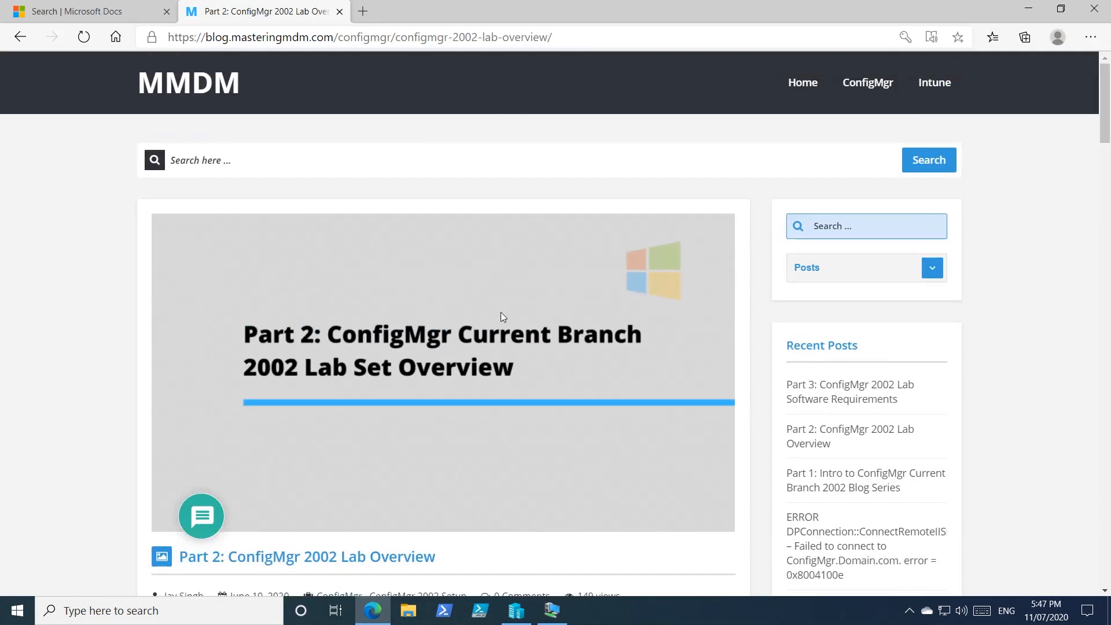
{"action": "scroll", "coordinate": [502, 320], "scroll_direction": "down", "scroll_amount": 12}
{"action": "scroll", "coordinate": [504, 326], "scroll_direction": "down", "scroll_amount": 10}
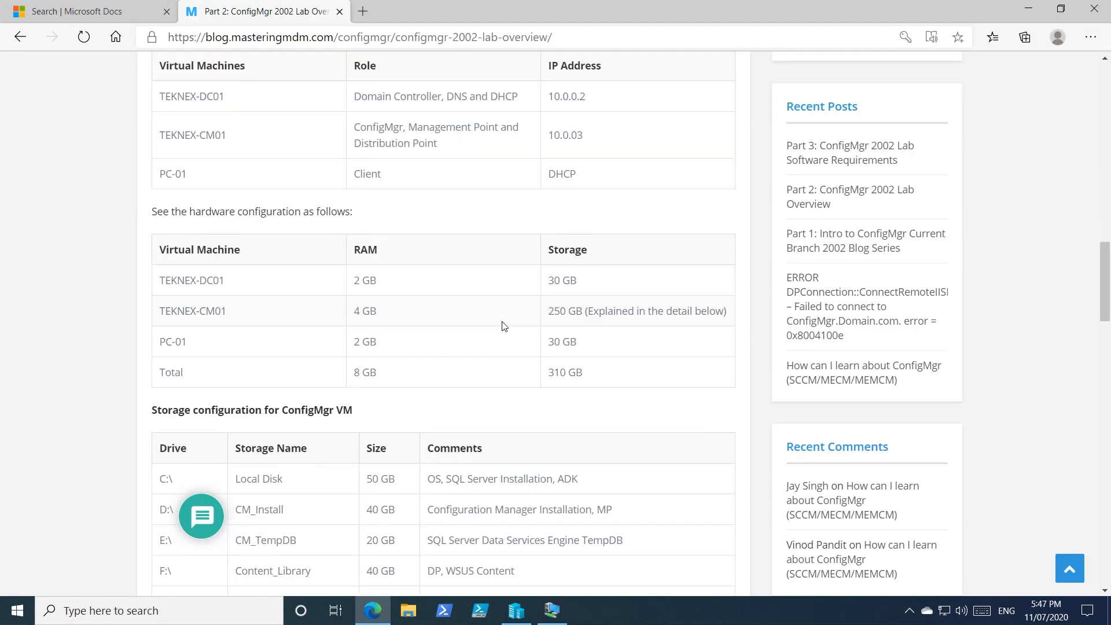
{"action": "triple_click", "coordinate": [322, 166]}
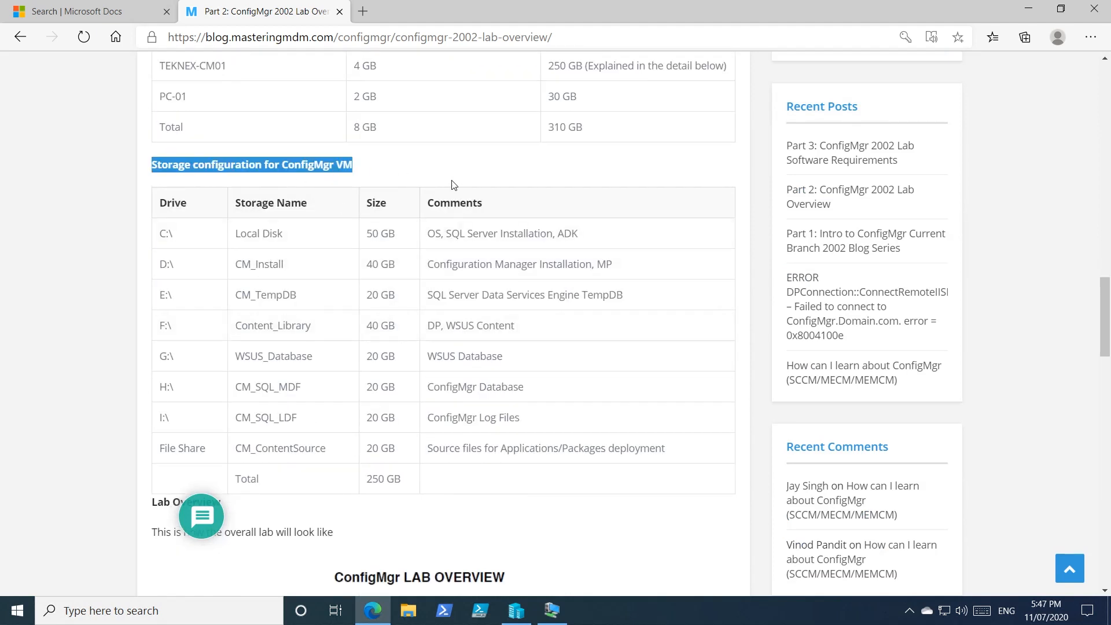
{"action": "scroll", "coordinate": [468, 178], "scroll_direction": "down", "scroll_amount": 1}
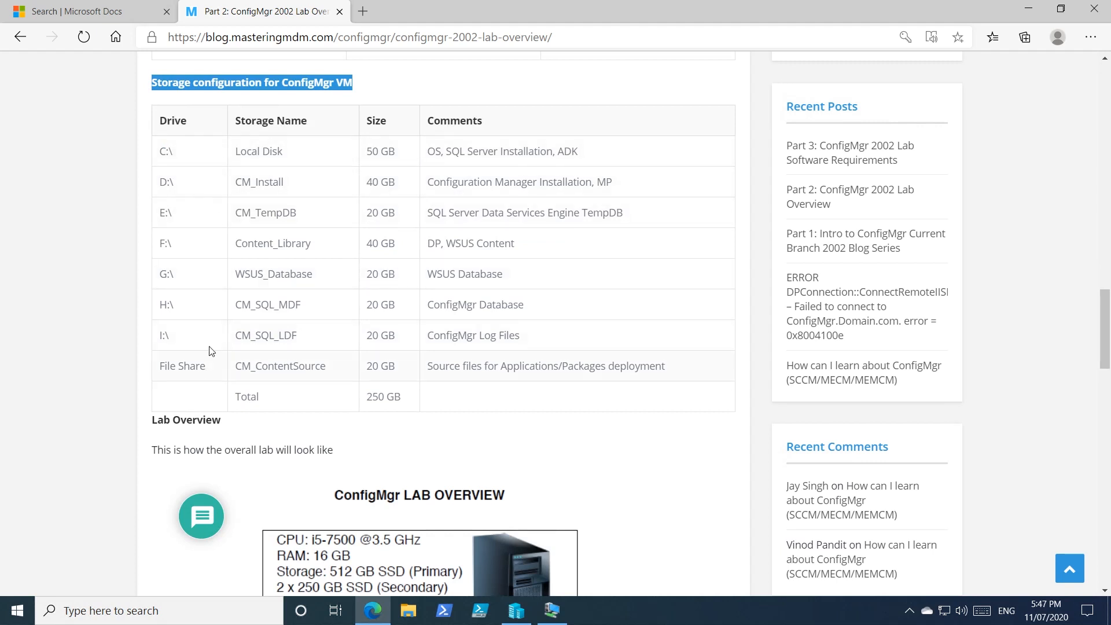
{"action": "left_click_drag", "start_coordinate": [175, 151], "coordinate": [154, 152]}
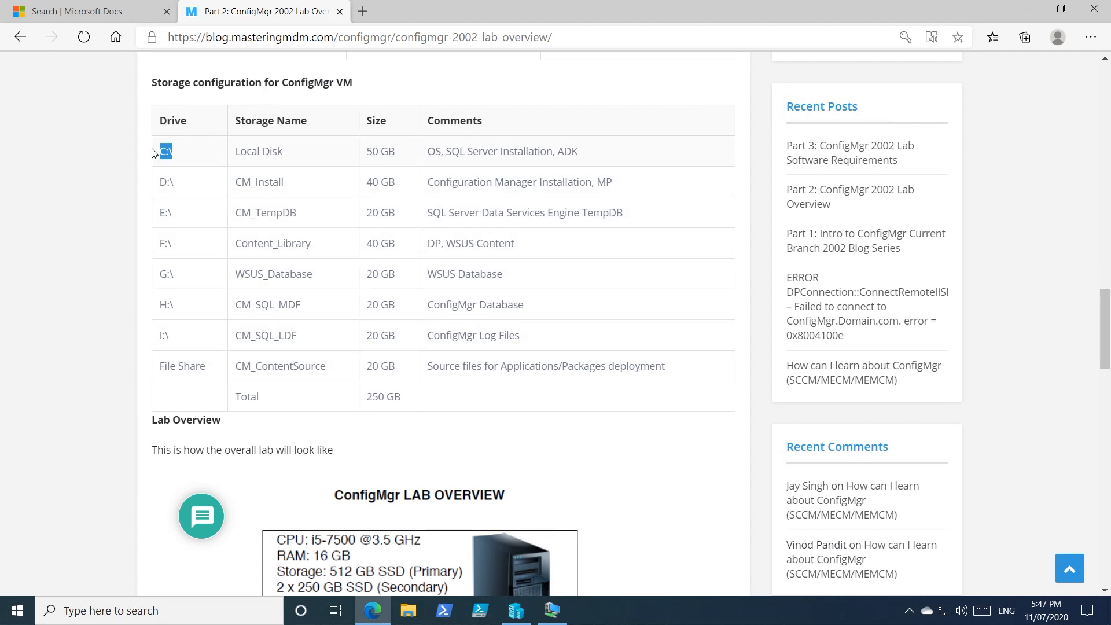
Step: Copy the storage name CM_Install from the D:\ row of the storage table
{"action": "left_click_drag", "start_coordinate": [289, 182], "coordinate": [235, 182]}
{"action": "right_click", "coordinate": [257, 185]}
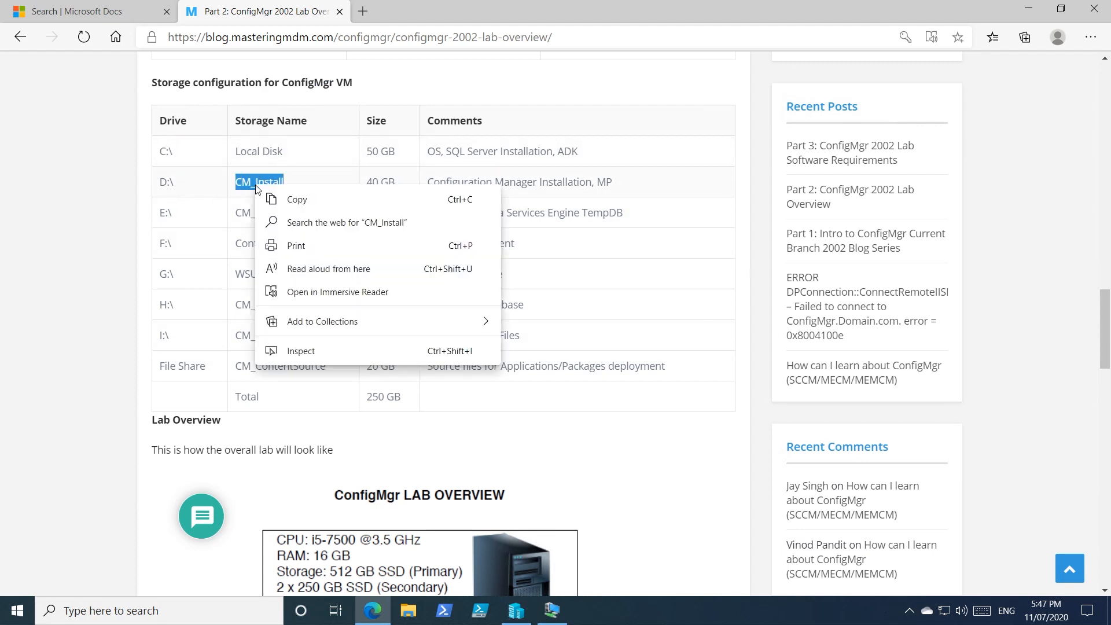
{"action": "left_click", "coordinate": [284, 198]}
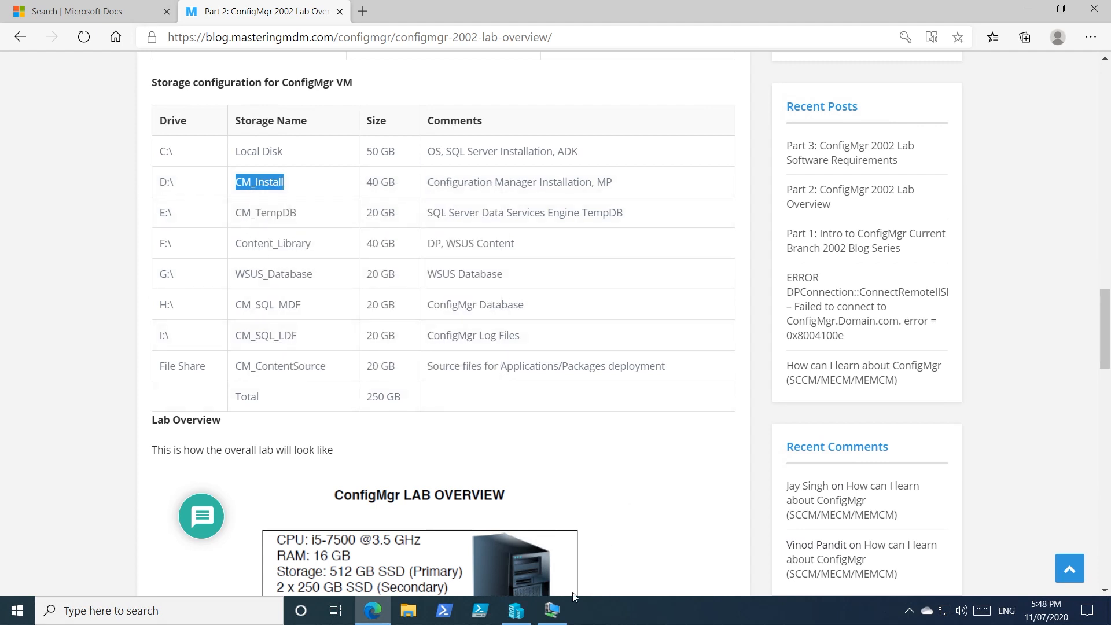
Step: Switch to Hyper-V Manager, select TEKNEX-CM01, and inspect the C: and DVD drives inside its virtual machine session
{"action": "left_click", "coordinate": [516, 611]}
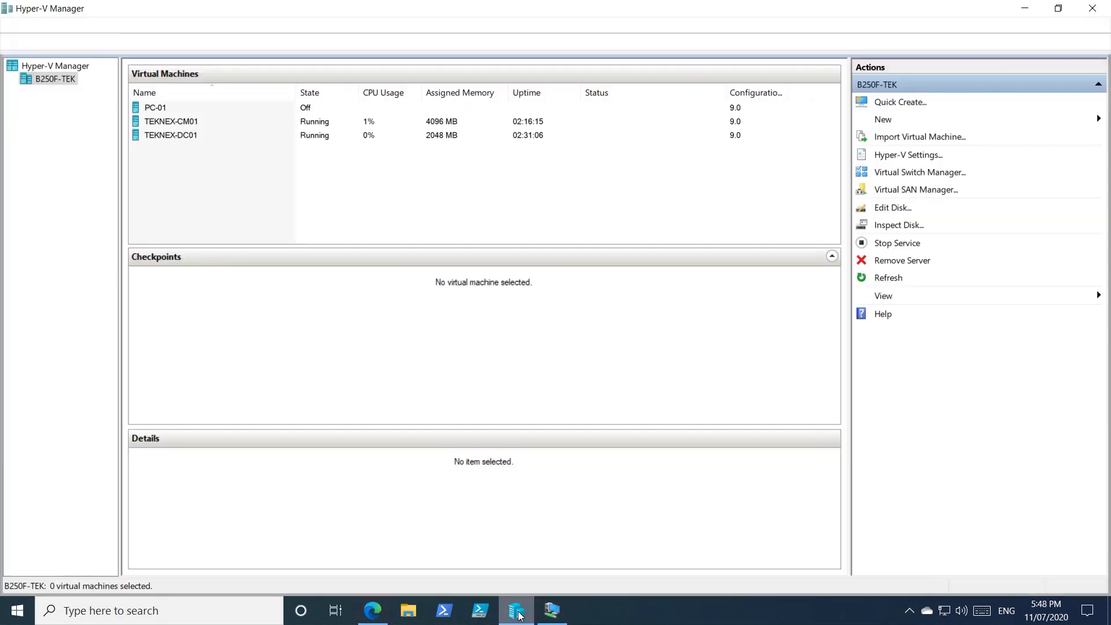
{"action": "left_click", "coordinate": [197, 122]}
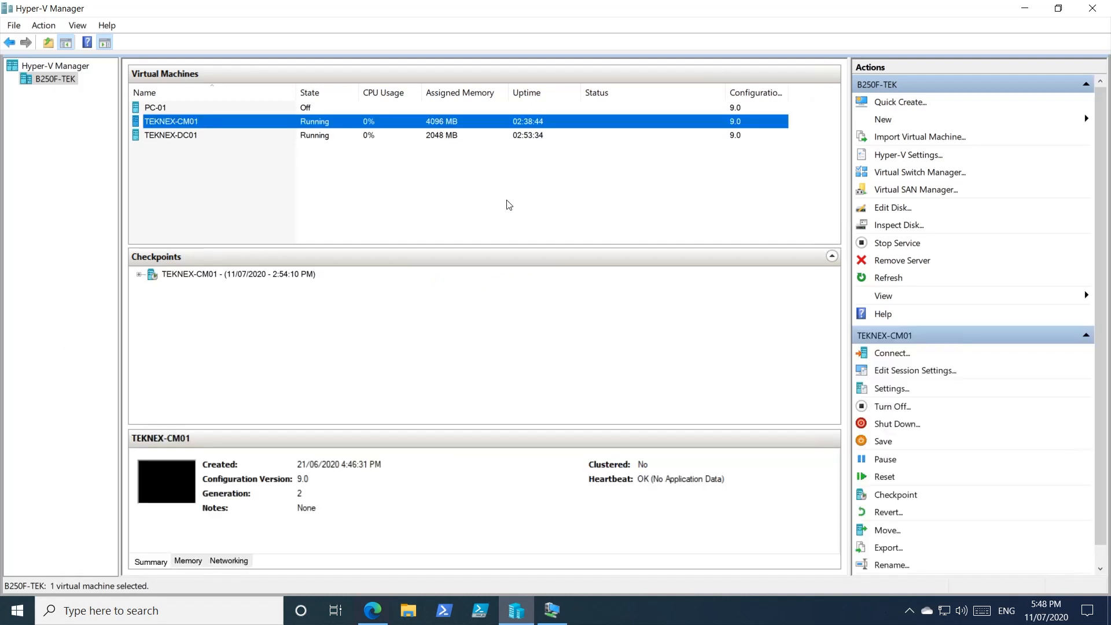
{"action": "left_click", "coordinate": [553, 615]}
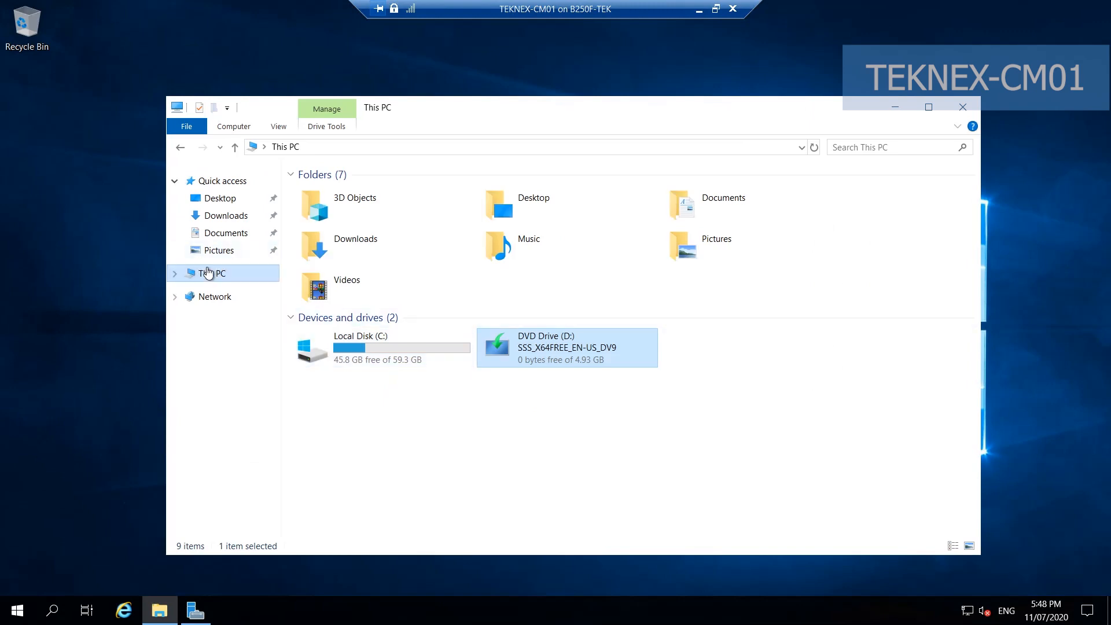
{"action": "left_click", "coordinate": [386, 347]}
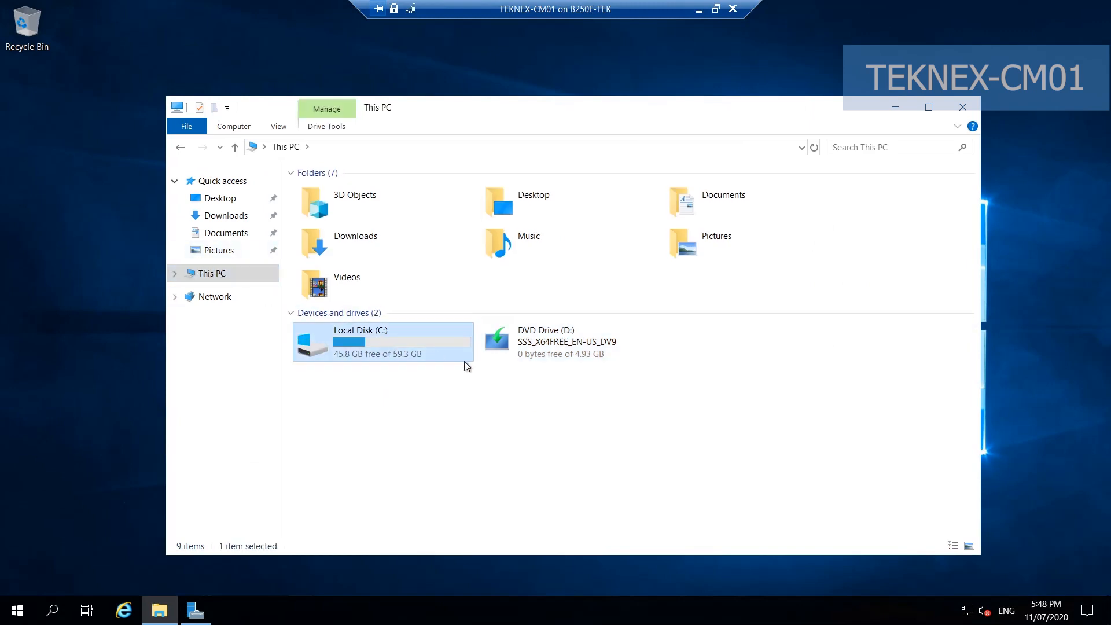
{"action": "left_click", "coordinate": [536, 348]}
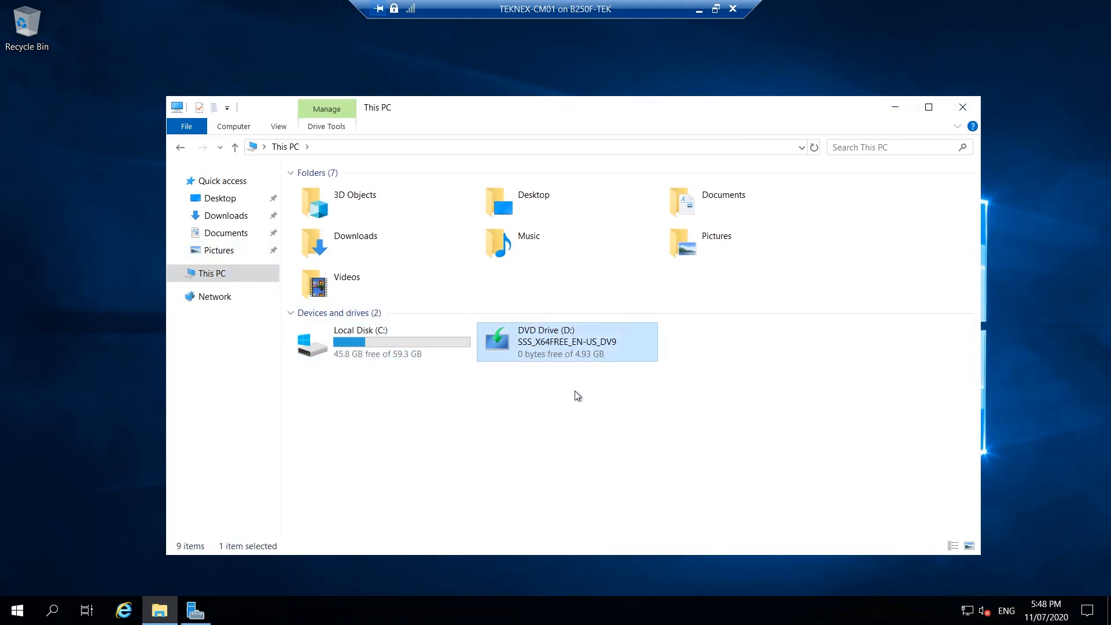
{"action": "double_click", "coordinate": [576, 357]}
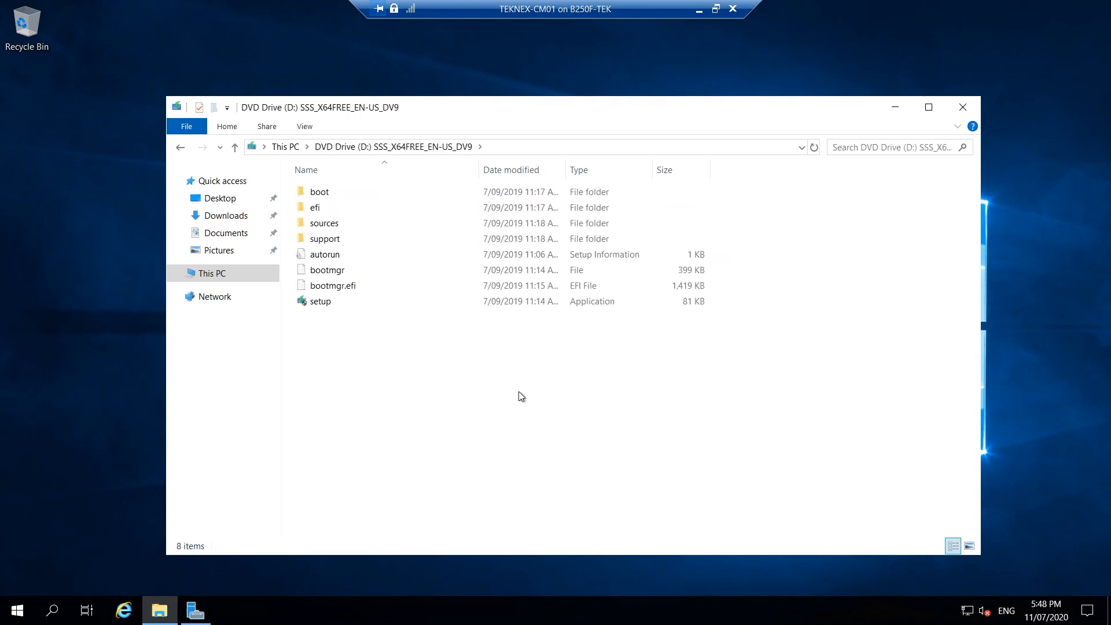
{"action": "left_click", "coordinate": [180, 147]}
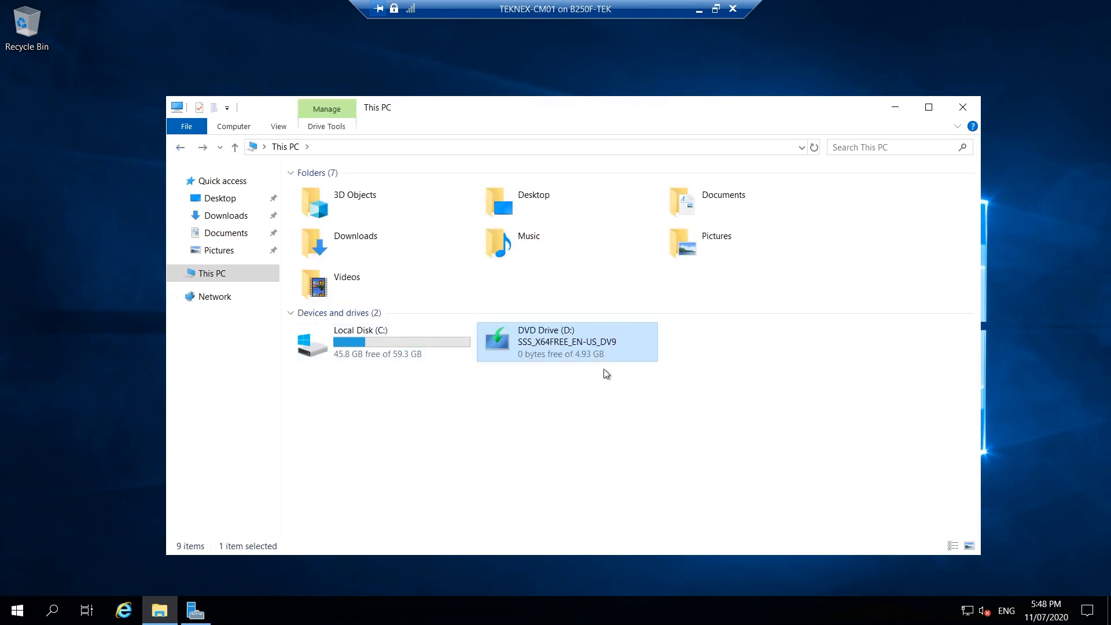
Step: Remove the DVD drive with Win_Server.iso from the SCSI controller in TEKNEX-CM01's settings and apply the change
{"action": "left_click", "coordinate": [697, 11]}
{"action": "right_click", "coordinate": [201, 123]}
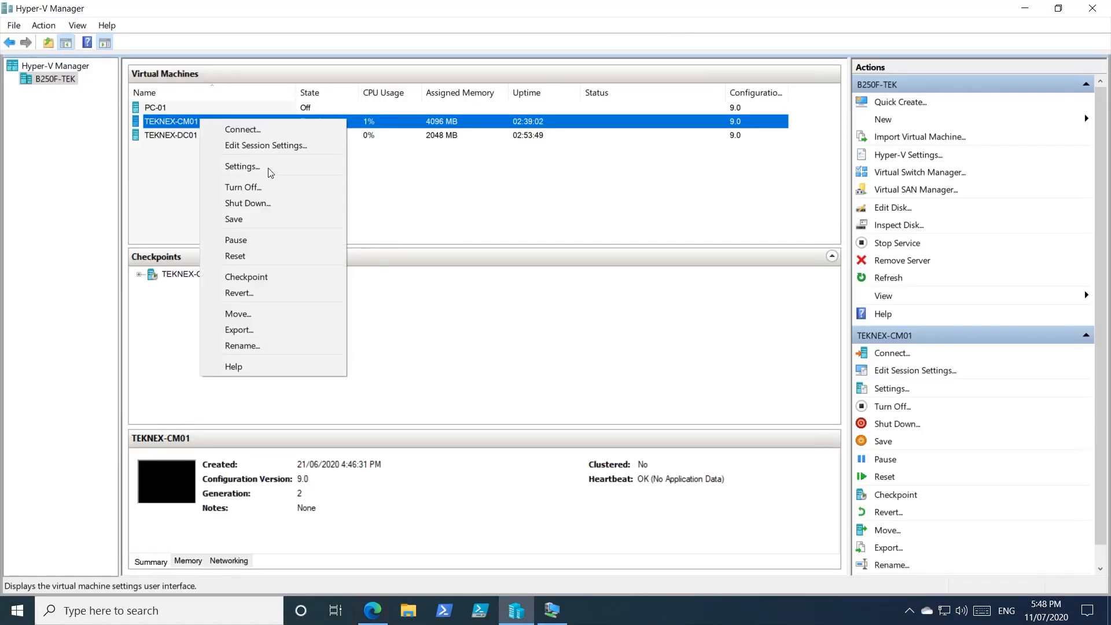
{"action": "left_click", "coordinate": [242, 166]}
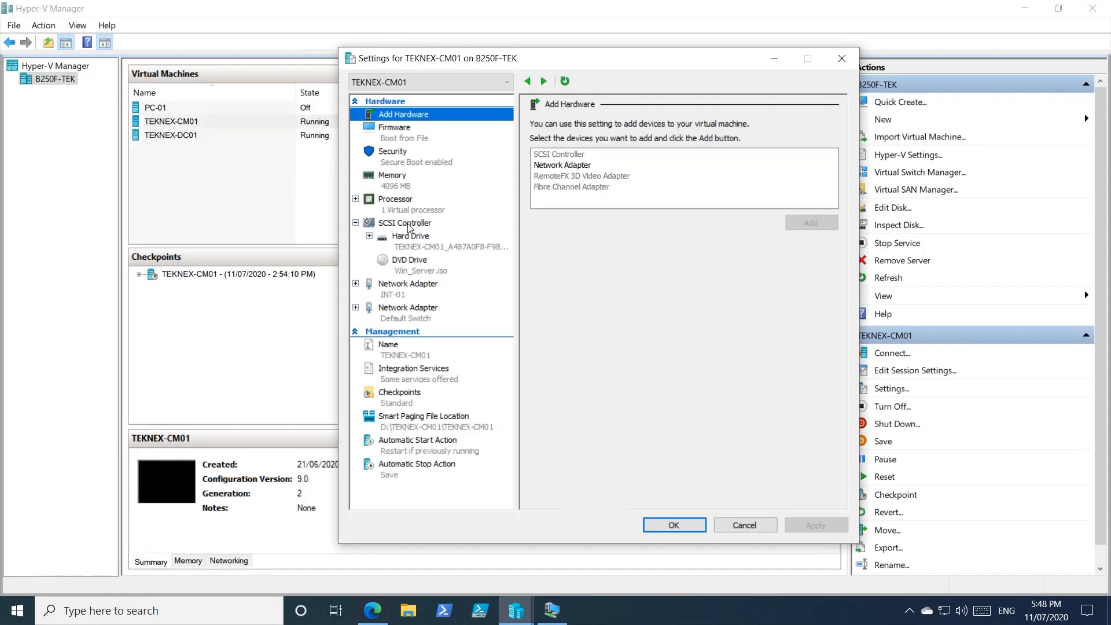
{"action": "left_click", "coordinate": [415, 222]}
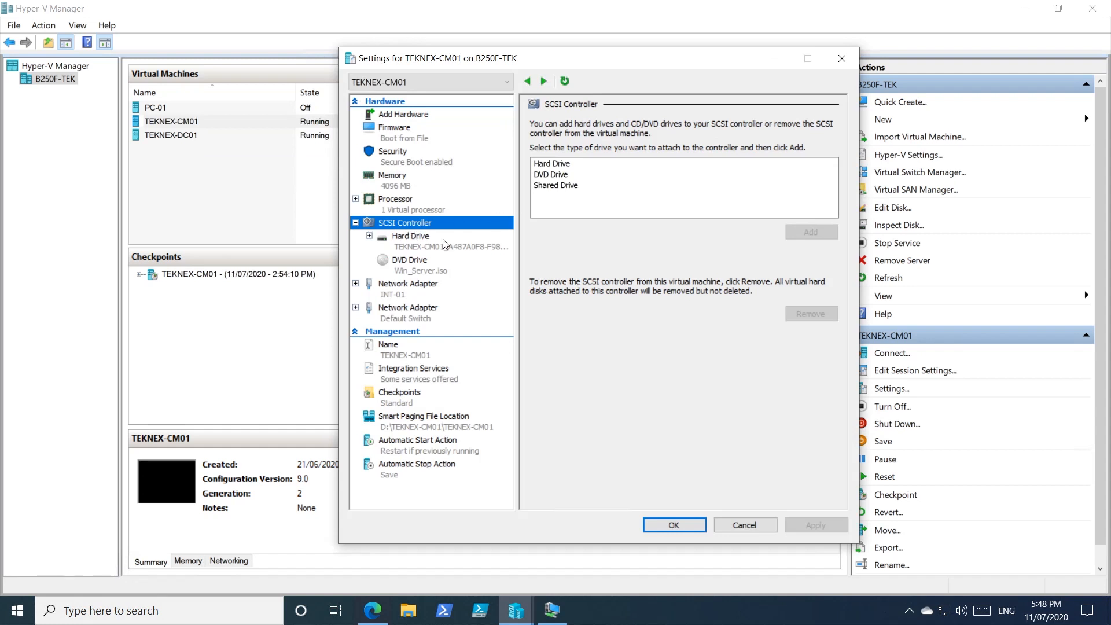
{"action": "left_click", "coordinate": [428, 265]}
{"action": "left_click", "coordinate": [810, 301]}
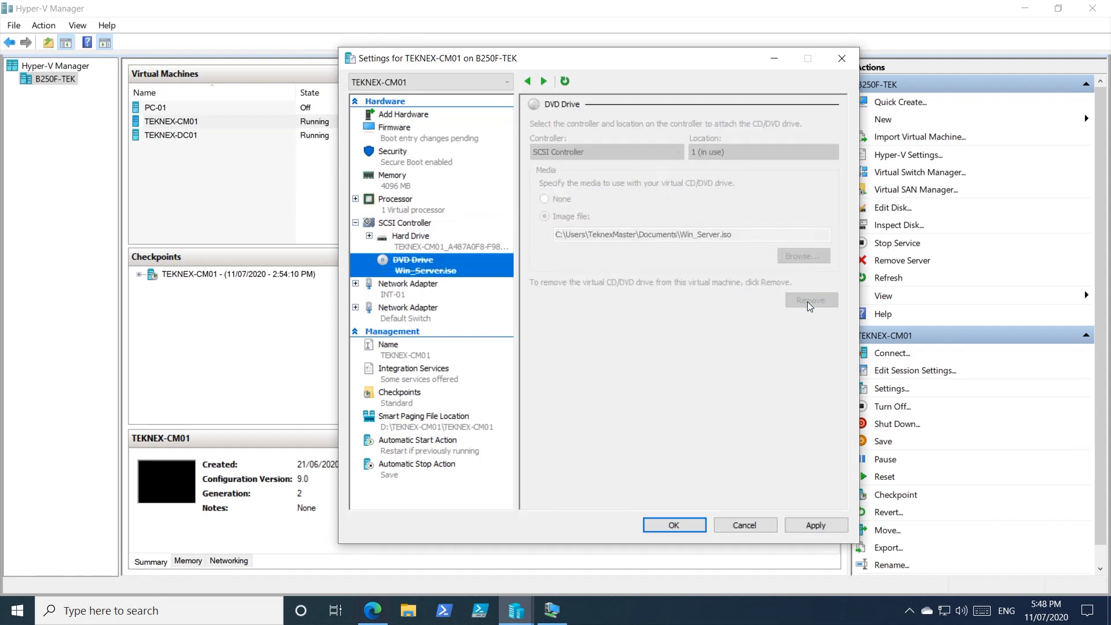
{"action": "left_click", "coordinate": [815, 525]}
{"action": "left_click", "coordinate": [673, 525]}
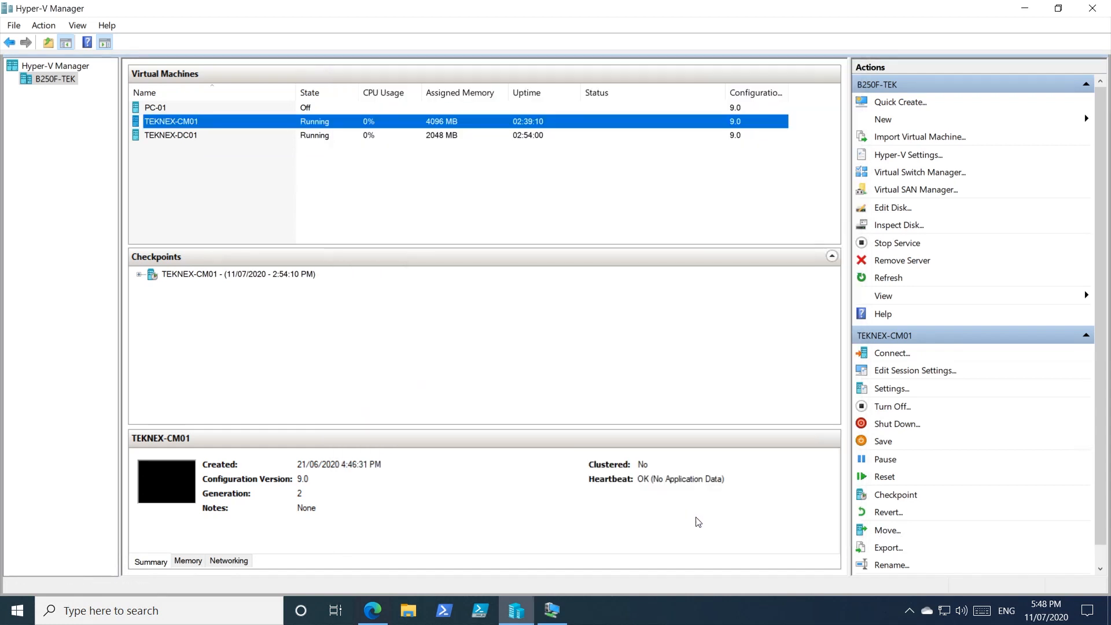
Step: Check the list of drives inside the TEKNEX-CM01 session, then return to Hyper-V Manager
{"action": "left_click", "coordinate": [552, 611]}
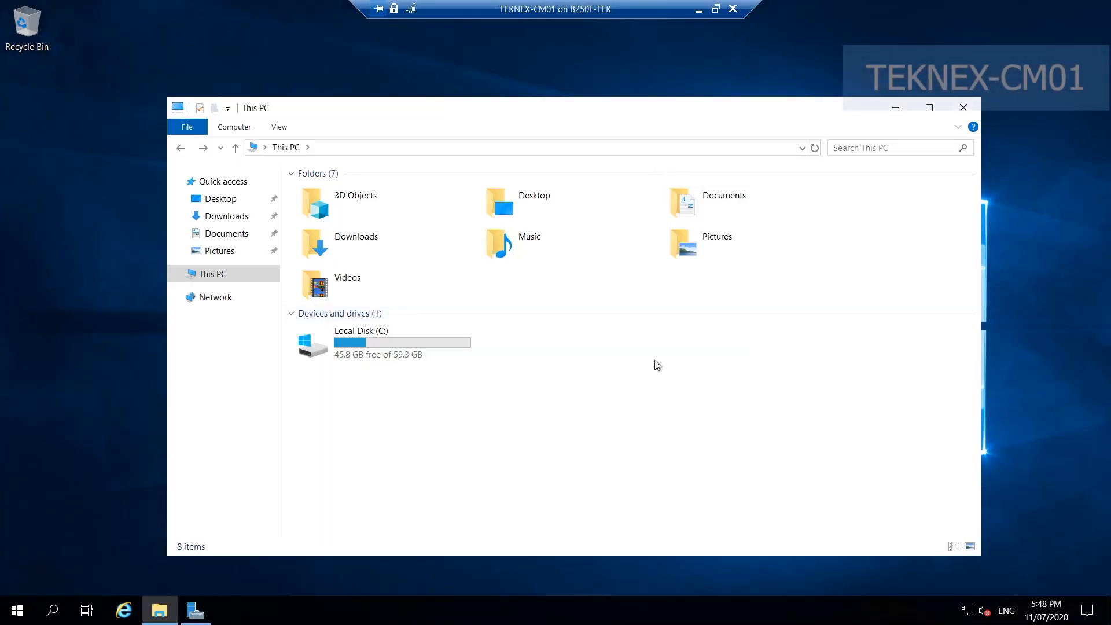
{"action": "left_click_drag", "start_coordinate": [582, 387], "coordinate": [312, 348]}
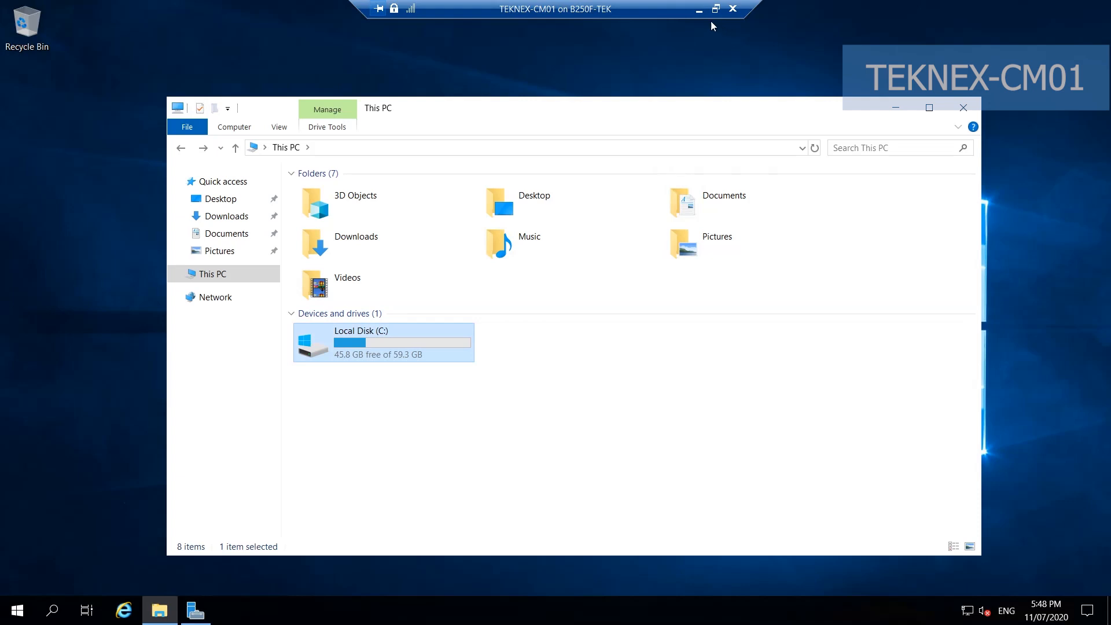
{"action": "left_click", "coordinate": [698, 9]}
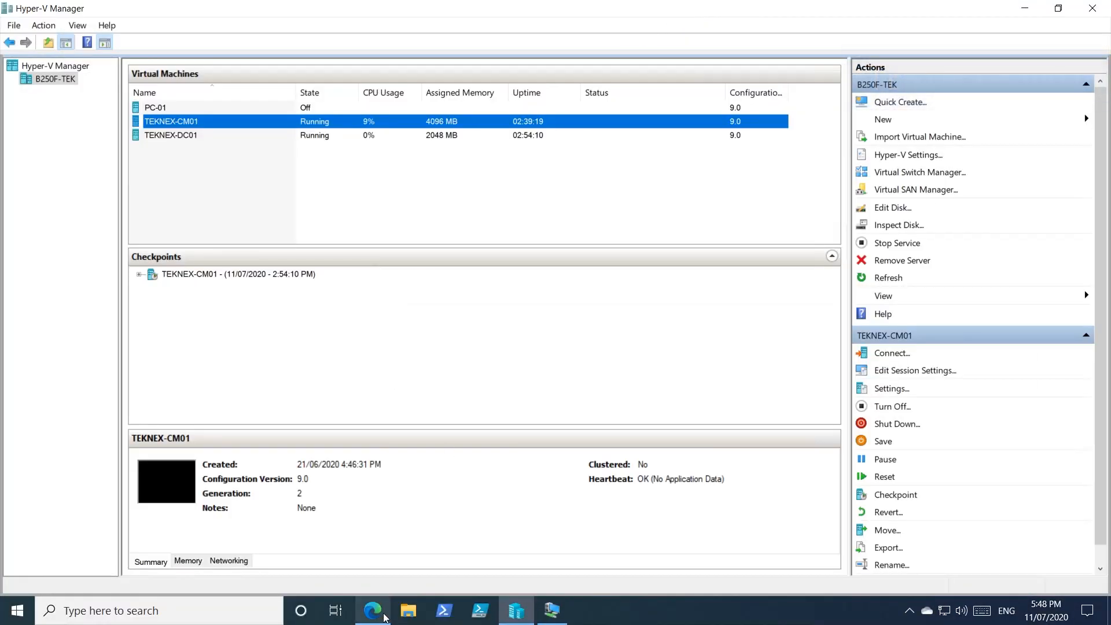
Step: Switch to Edge and check the planned name and size of the D:\ drive in the storage table
{"action": "left_click", "coordinate": [373, 610]}
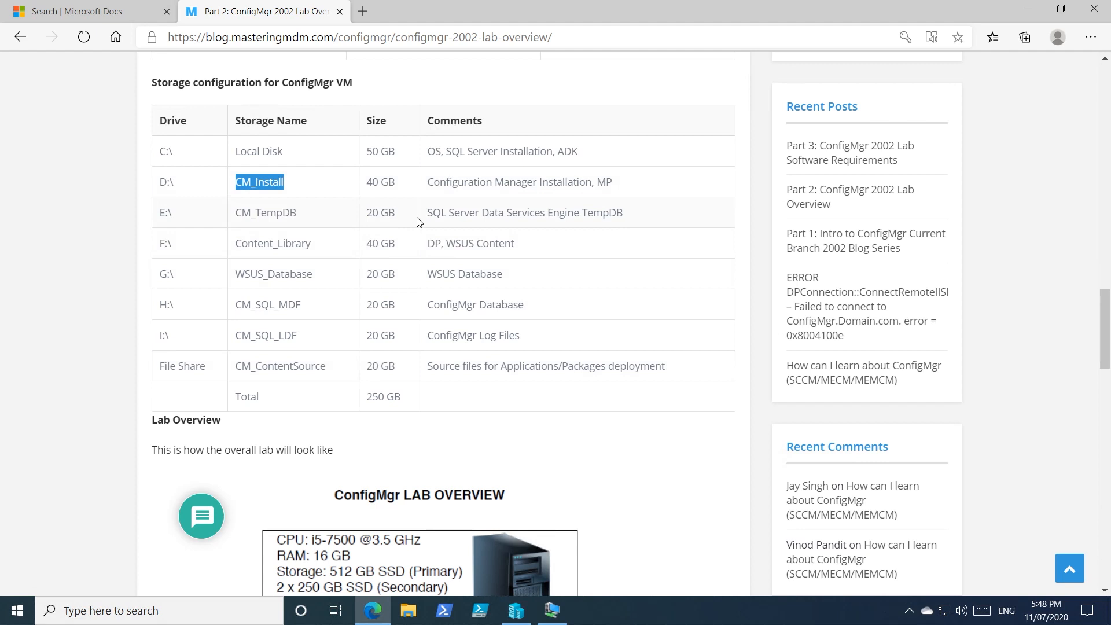
{"action": "left_click_drag", "start_coordinate": [398, 184], "coordinate": [365, 184]}
{"action": "left_click_drag", "start_coordinate": [293, 182], "coordinate": [241, 183]}
{"action": "left_click_drag", "start_coordinate": [398, 184], "coordinate": [364, 189]}
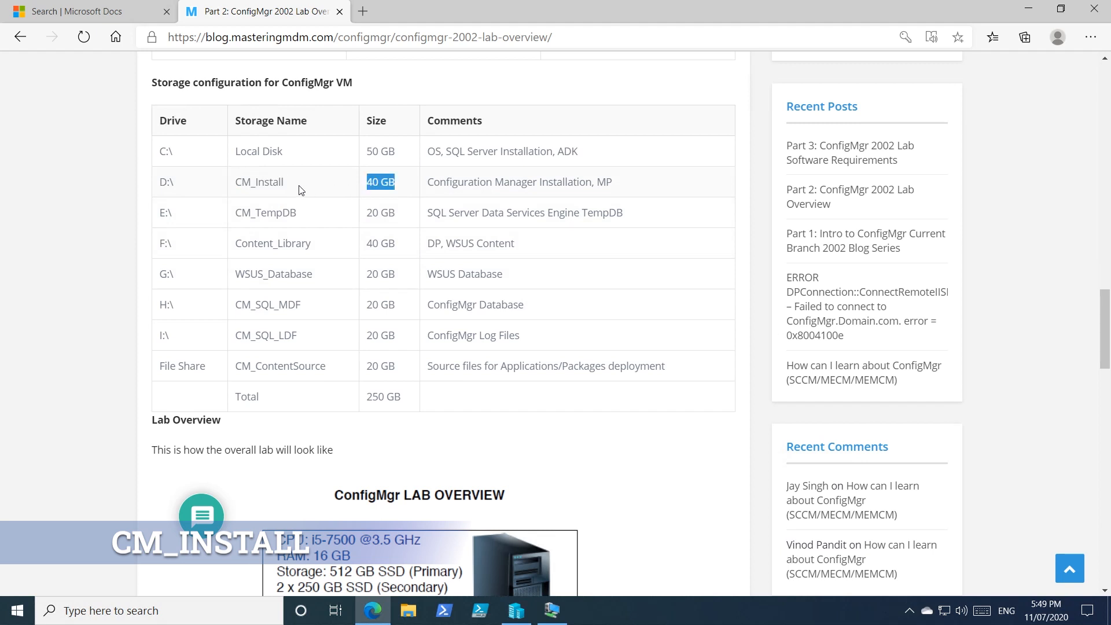
Step: Switch to Hyper-V Manager and add a hard drive to the SCSI controller in TEKNEX-CM01's settings
{"action": "left_click", "coordinate": [520, 613]}
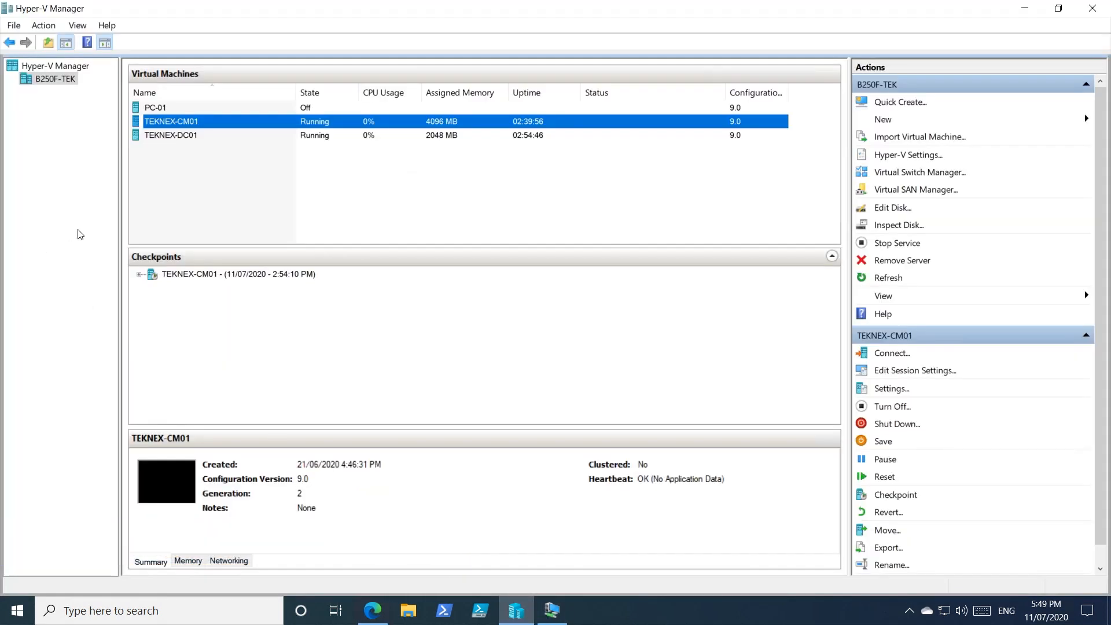
{"action": "right_click", "coordinate": [222, 123]}
{"action": "left_click", "coordinate": [258, 168]}
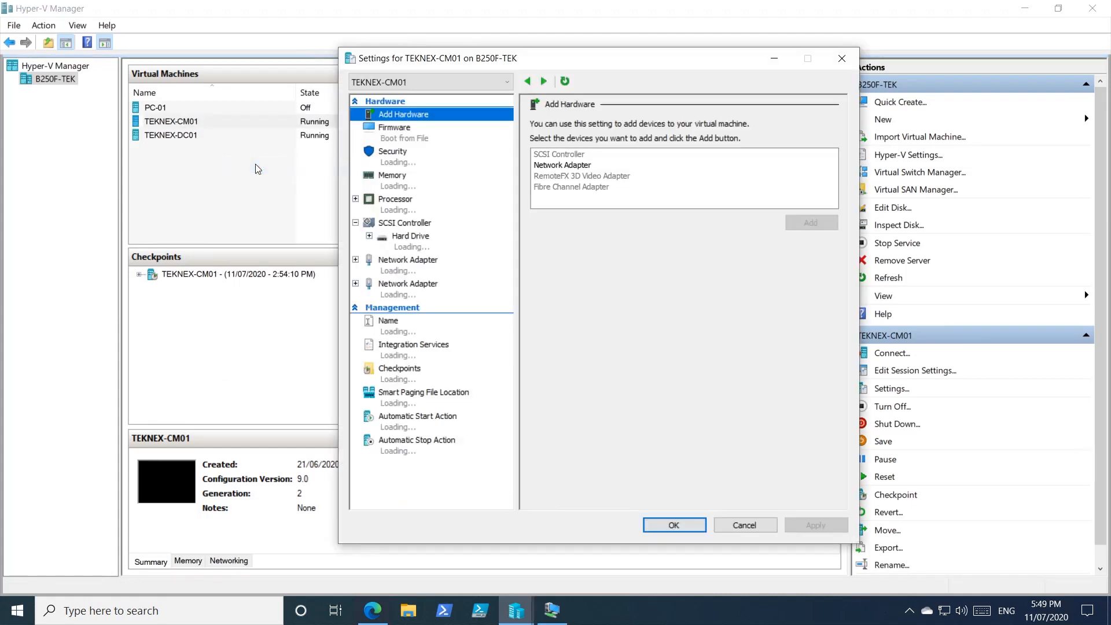
{"action": "left_click_drag", "start_coordinate": [612, 61], "coordinate": [514, 67]}
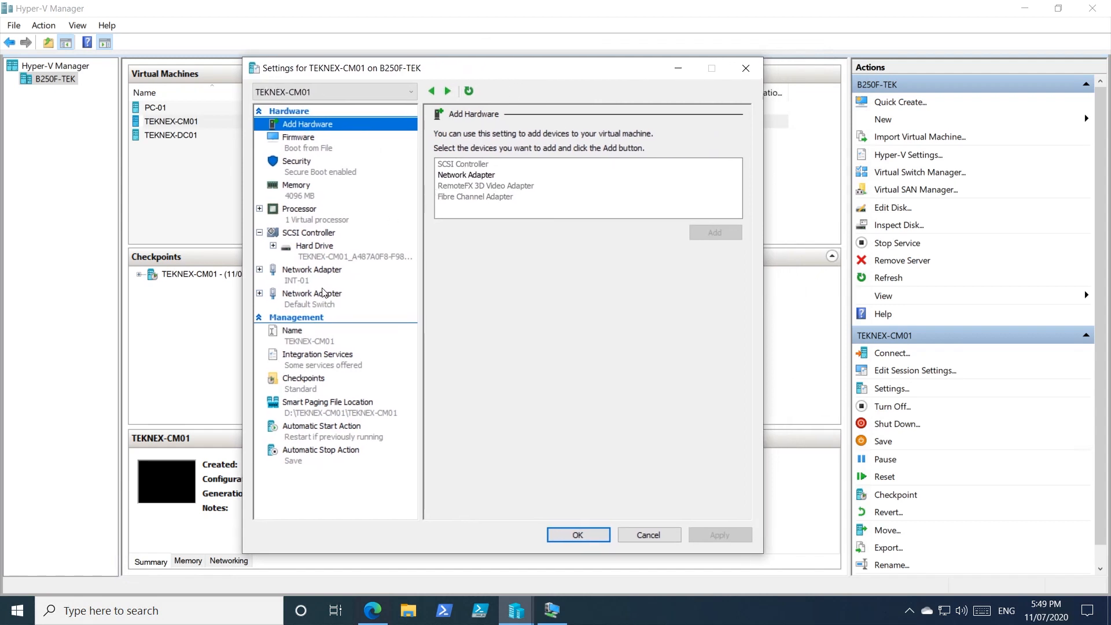
{"action": "left_click", "coordinate": [321, 234]}
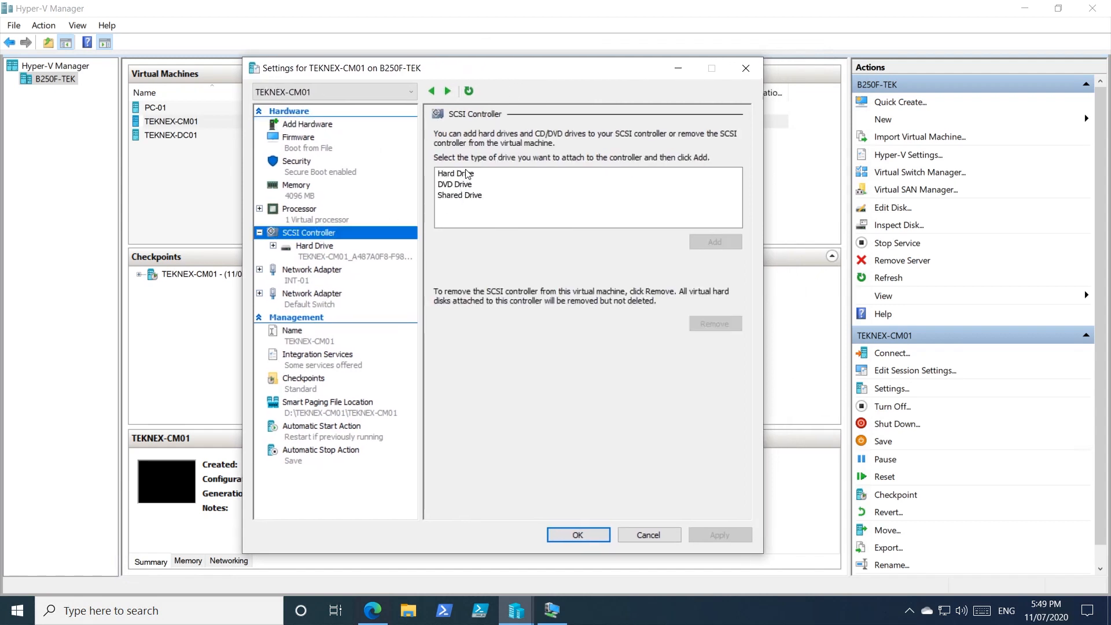
{"action": "left_click", "coordinate": [466, 176]}
{"action": "left_click", "coordinate": [715, 245]}
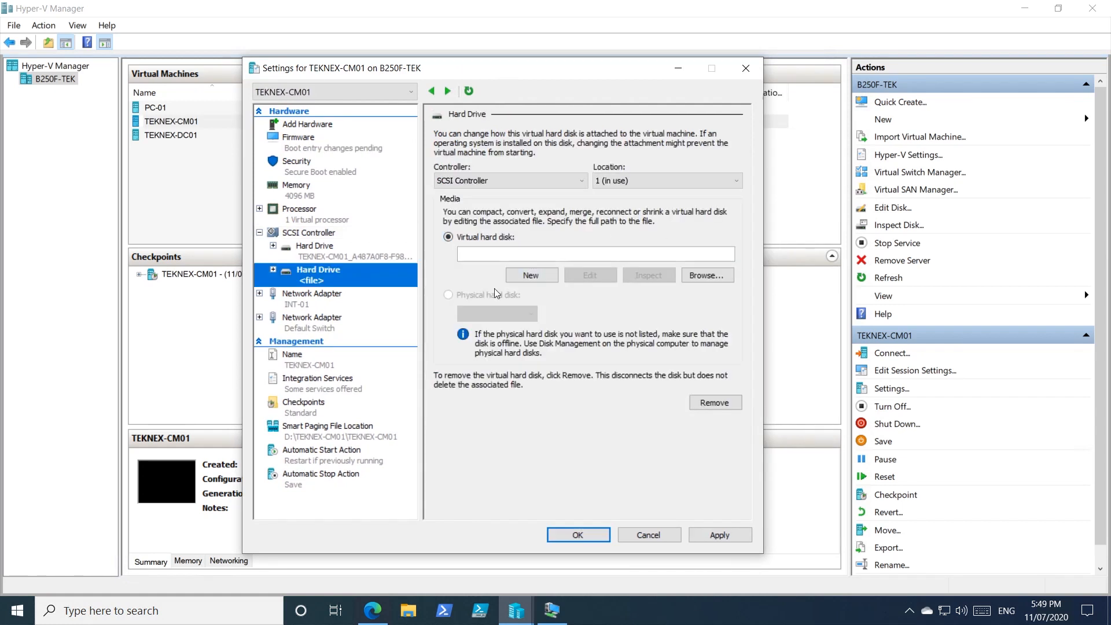
Step: Start a new virtual hard disk for the added drive, with the Dynamically expanding disk type
{"action": "left_click", "coordinate": [529, 276]}
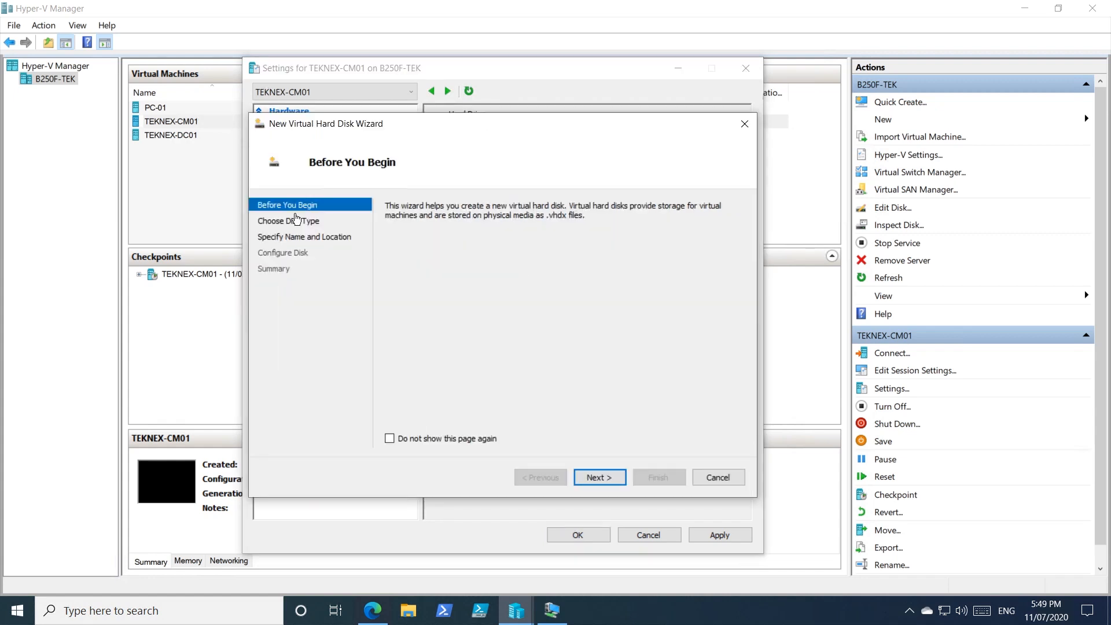
{"action": "left_click", "coordinate": [616, 477]}
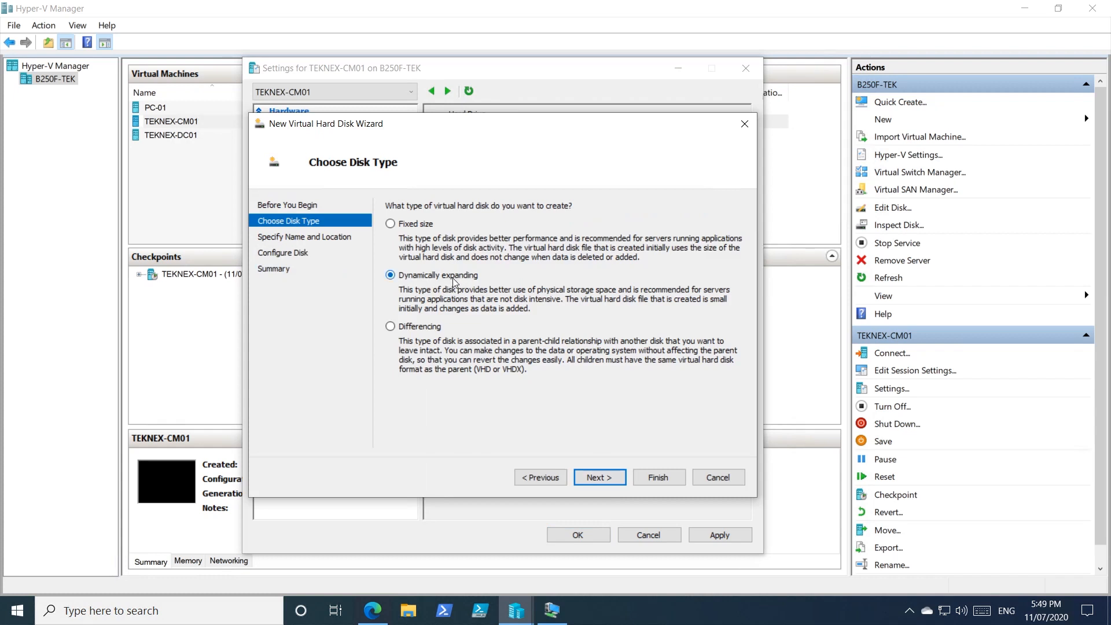
{"action": "left_click", "coordinate": [595, 478]}
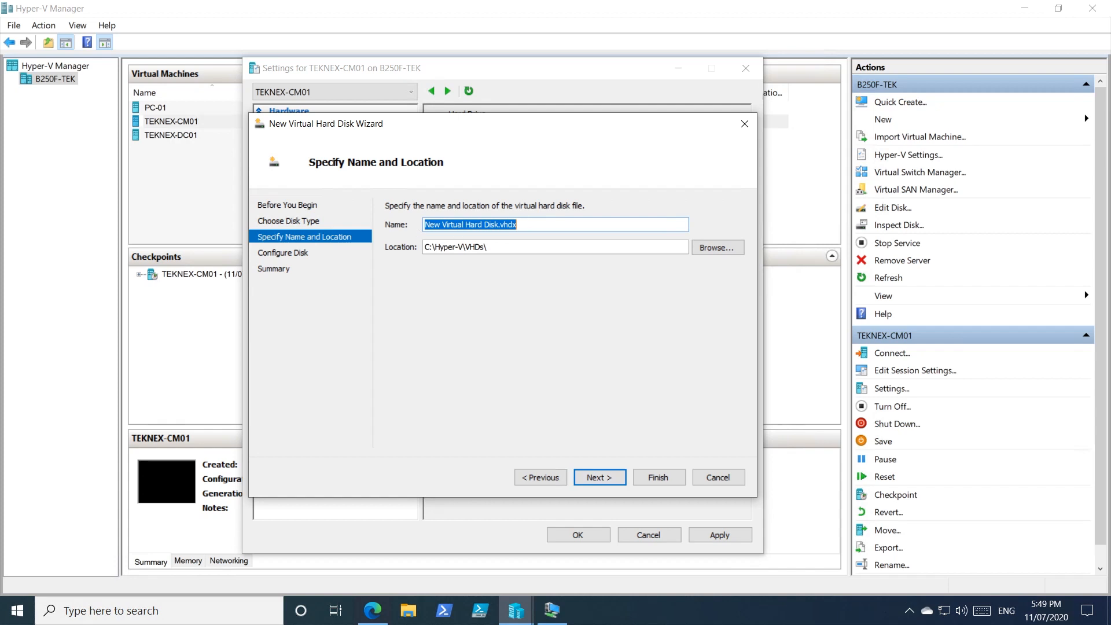
Step: Name the new virtual hard disk file CM_Install.vhdx
{"action": "left_click", "coordinate": [497, 226]}
{"action": "left_click_drag", "start_coordinate": [496, 225], "coordinate": [421, 226]}
{"action": "type", "text": "CM_Install"}
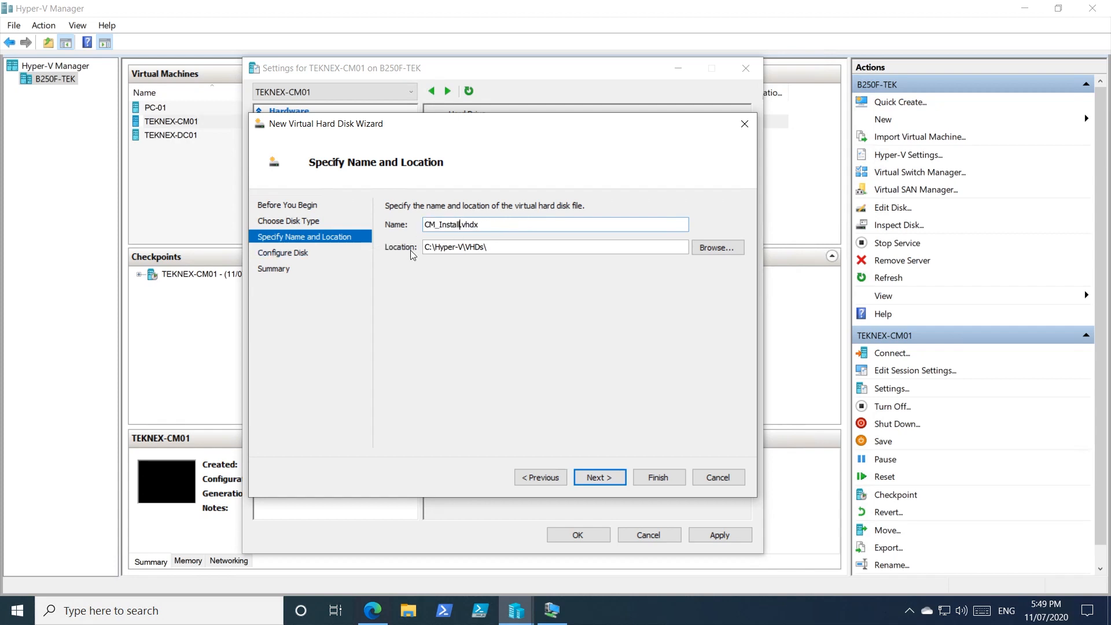
Step: Set the new virtual hard disk's location to the VHDs folder inside C:\Hyper-V
{"action": "left_click", "coordinate": [702, 246]}
{"action": "scroll", "coordinate": [341, 362], "scroll_direction": "down", "scroll_amount": 1}
{"action": "left_click", "coordinate": [302, 375]}
{"action": "double_click", "coordinate": [466, 365]}
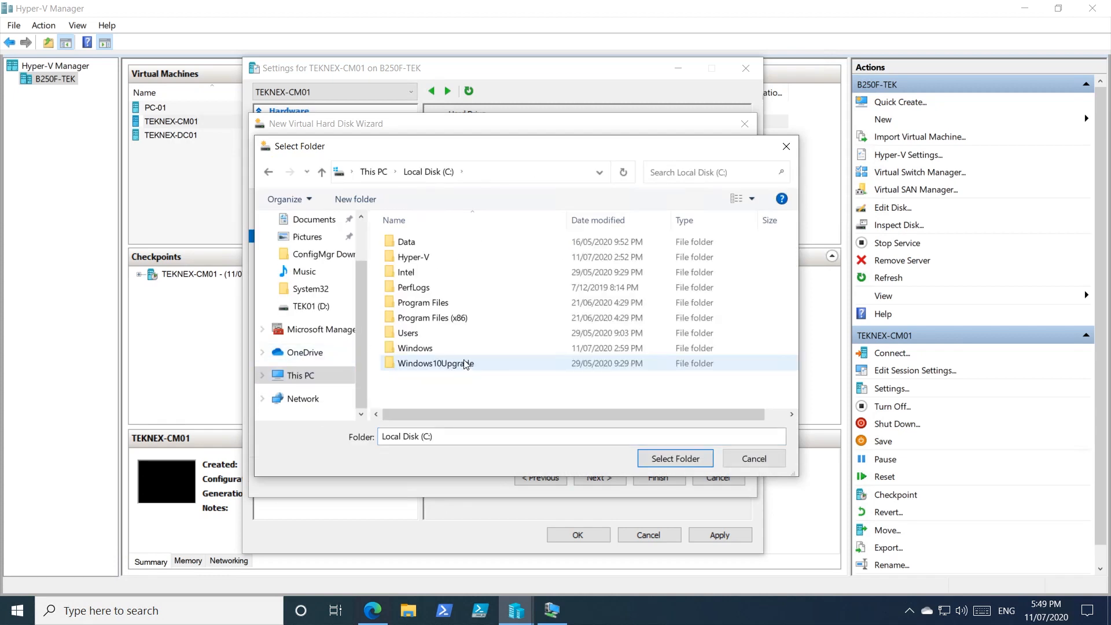
{"action": "left_click", "coordinate": [414, 262]}
{"action": "double_click", "coordinate": [414, 262]}
{"action": "double_click", "coordinate": [437, 243]}
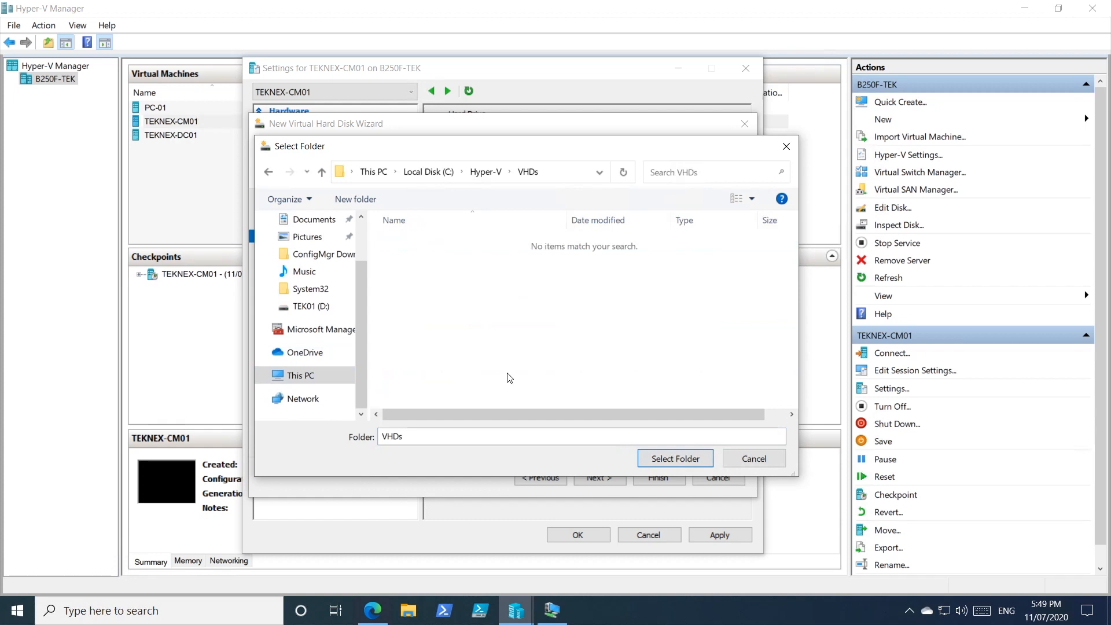
{"action": "left_click", "coordinate": [675, 458]}
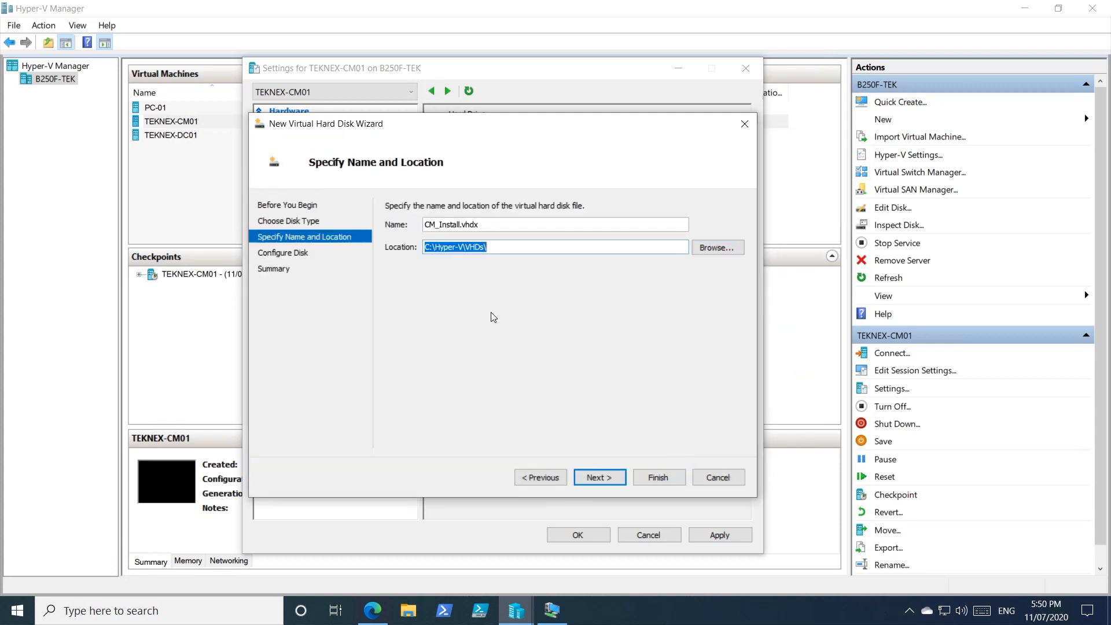
Step: Create the blank virtual hard disk with a size of 80 GB and apply TEKNEX-CM01's settings
{"action": "left_click", "coordinate": [603, 477]}
{"action": "left_click_drag", "start_coordinate": [430, 241], "coordinate": [501, 242]}
{"action": "type", "text": "50"}
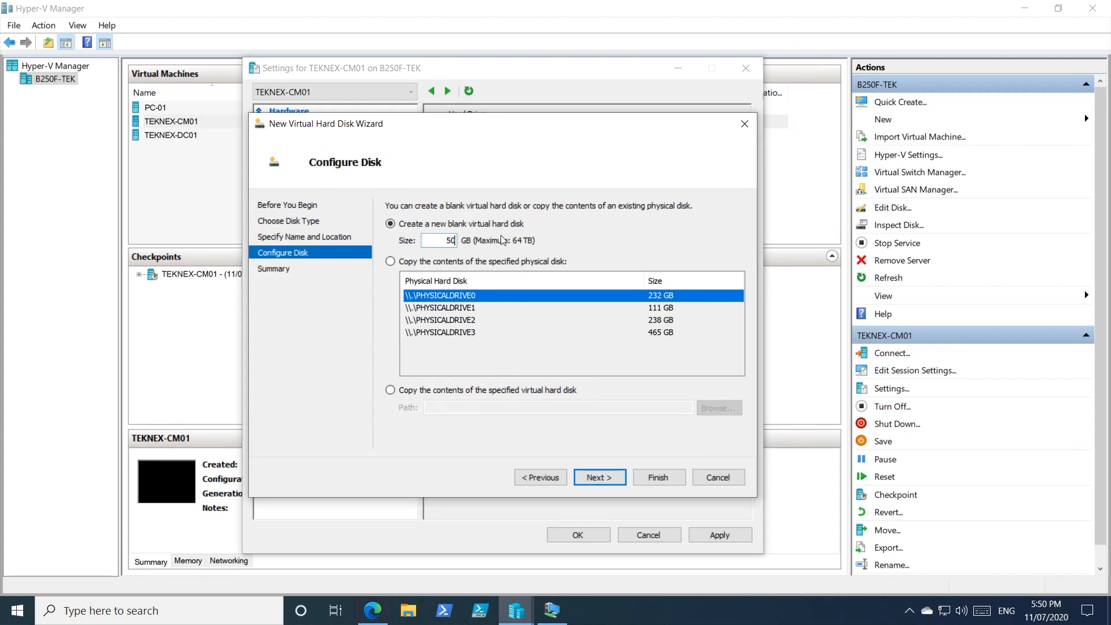
{"action": "key", "text": "ctrl+a"}
{"action": "type", "text": "8"}
{"action": "left_click", "coordinate": [613, 478]}
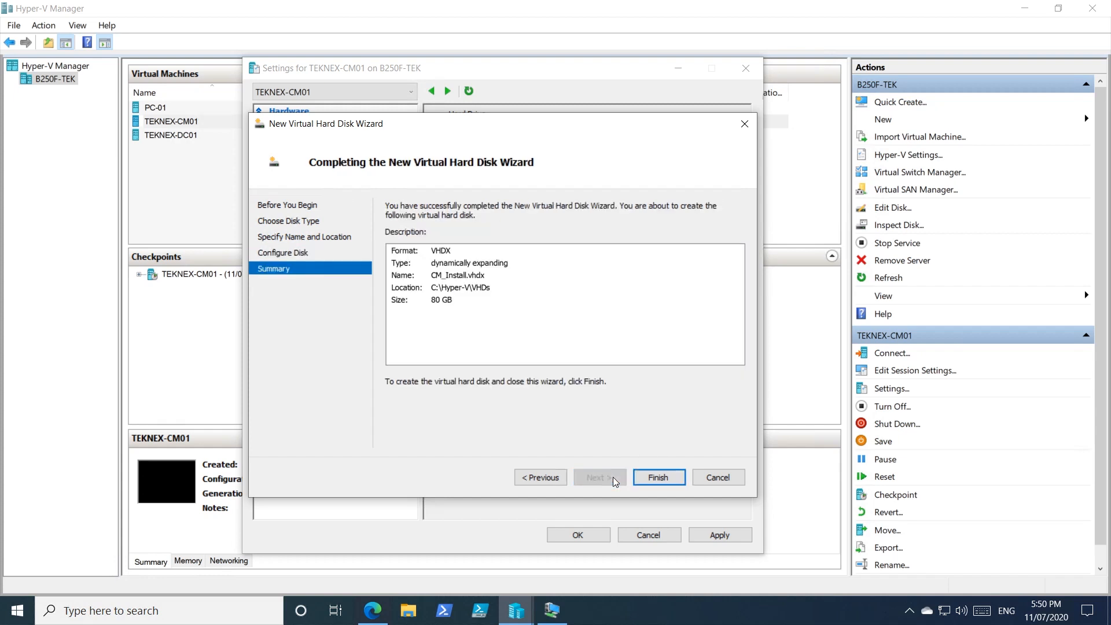
{"action": "left_click", "coordinate": [659, 477]}
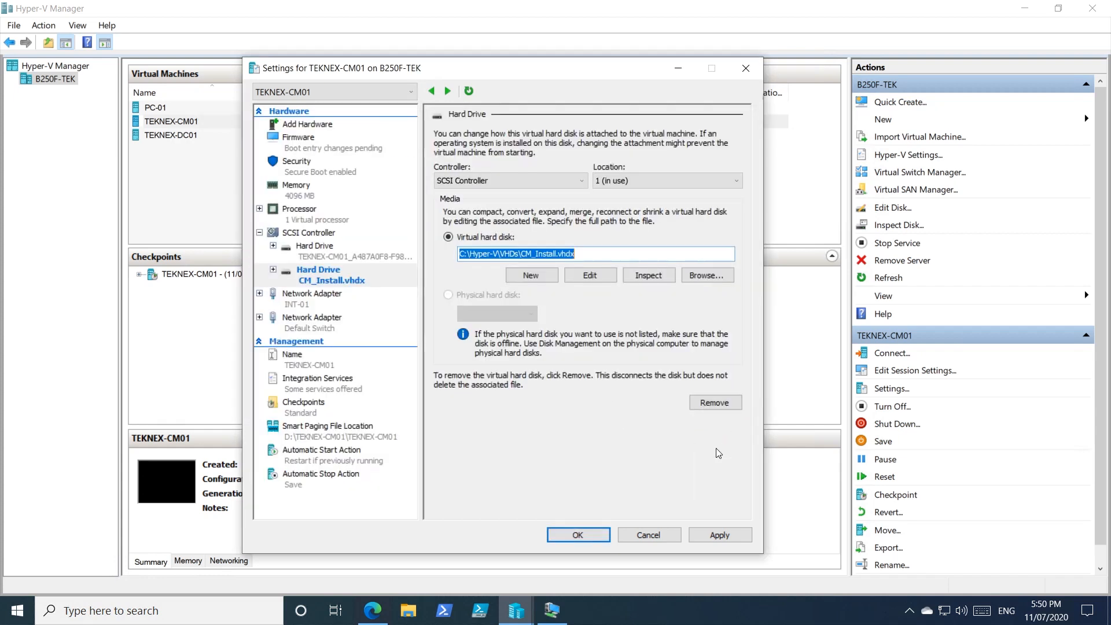
{"action": "left_click", "coordinate": [731, 534]}
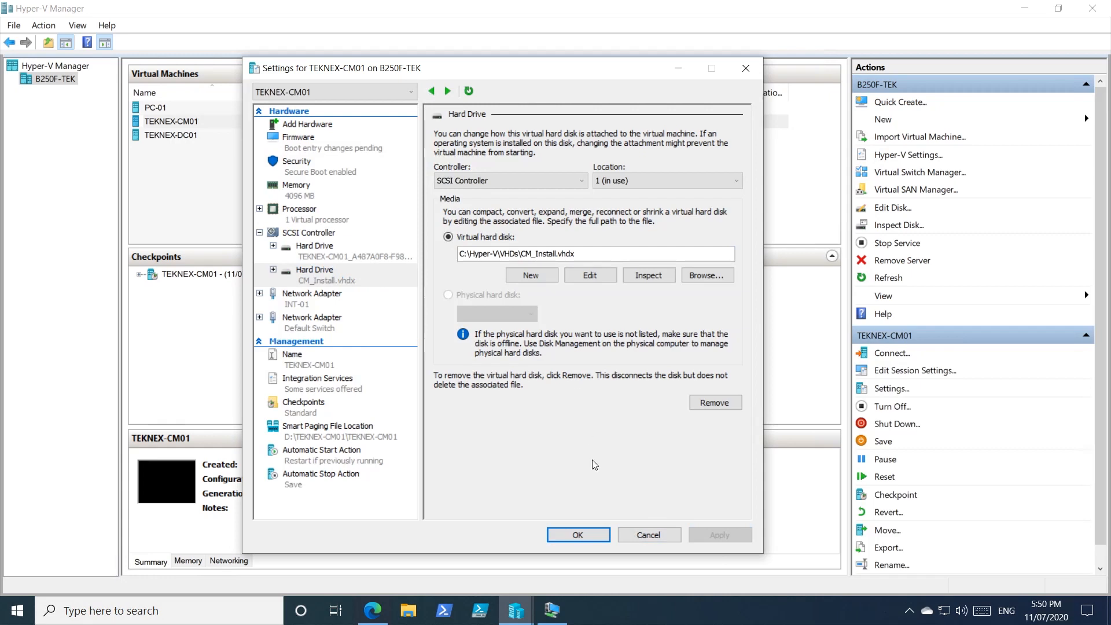
{"action": "left_click", "coordinate": [593, 535]}
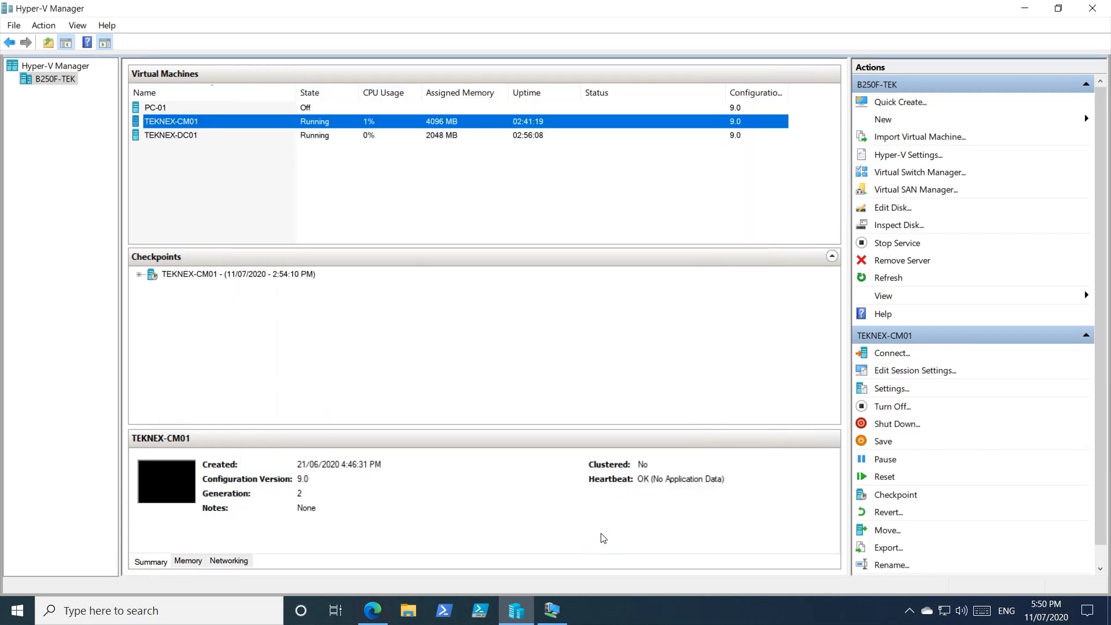
Step: Switch to the TEKNEX-CM01 session, refresh This PC, and open the Disks list under File and Storage Services in Server Manager
{"action": "left_click", "coordinate": [551, 609]}
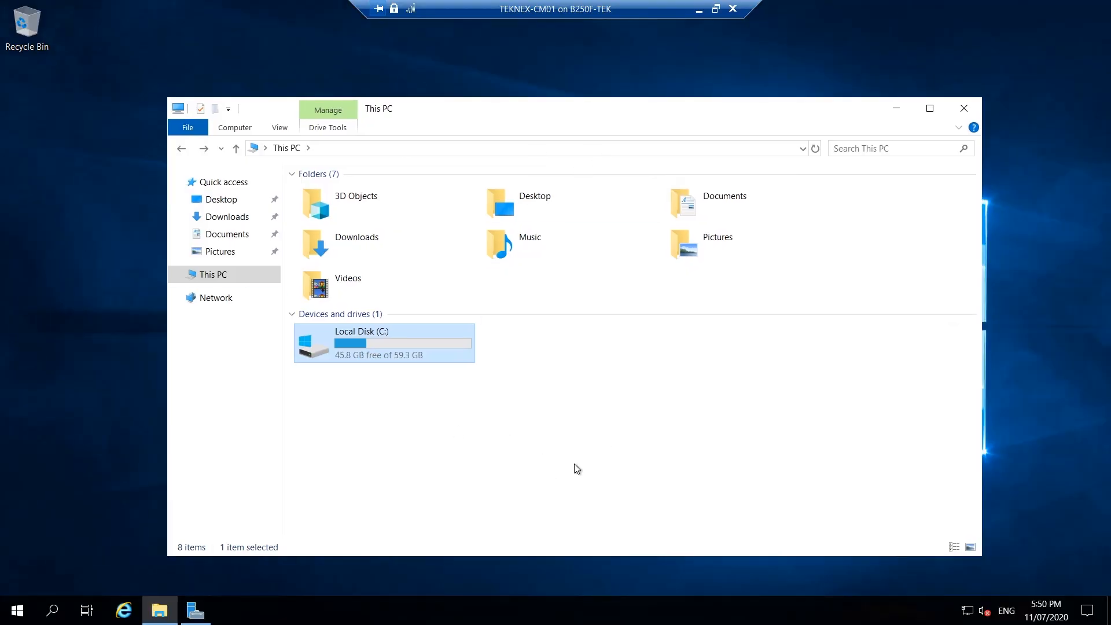
{"action": "left_click", "coordinate": [815, 149]}
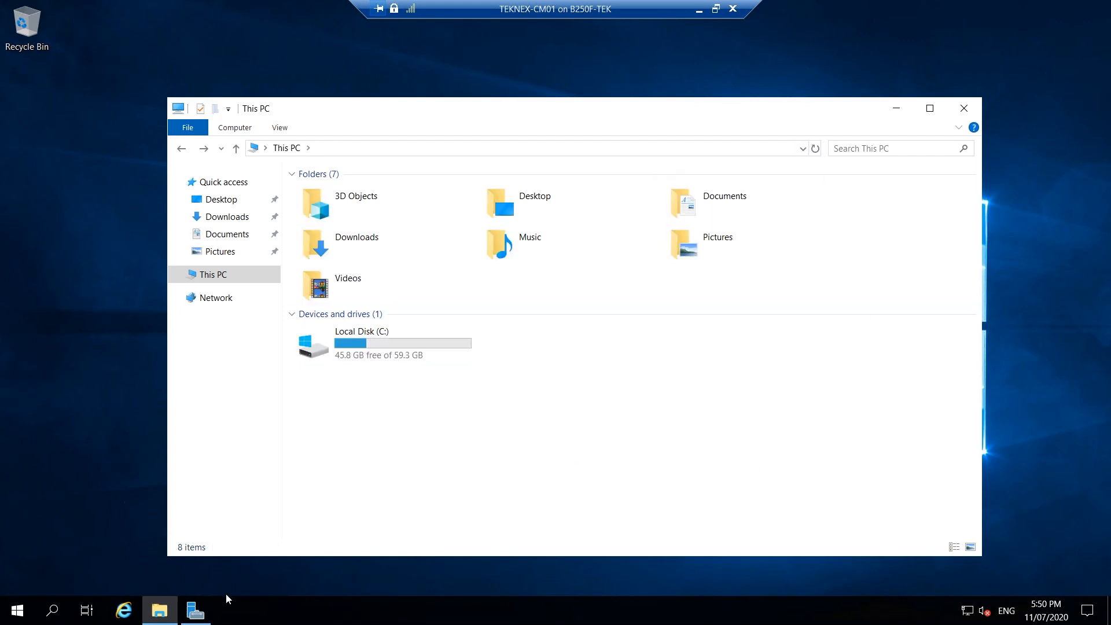
{"action": "left_click", "coordinate": [205, 613]}
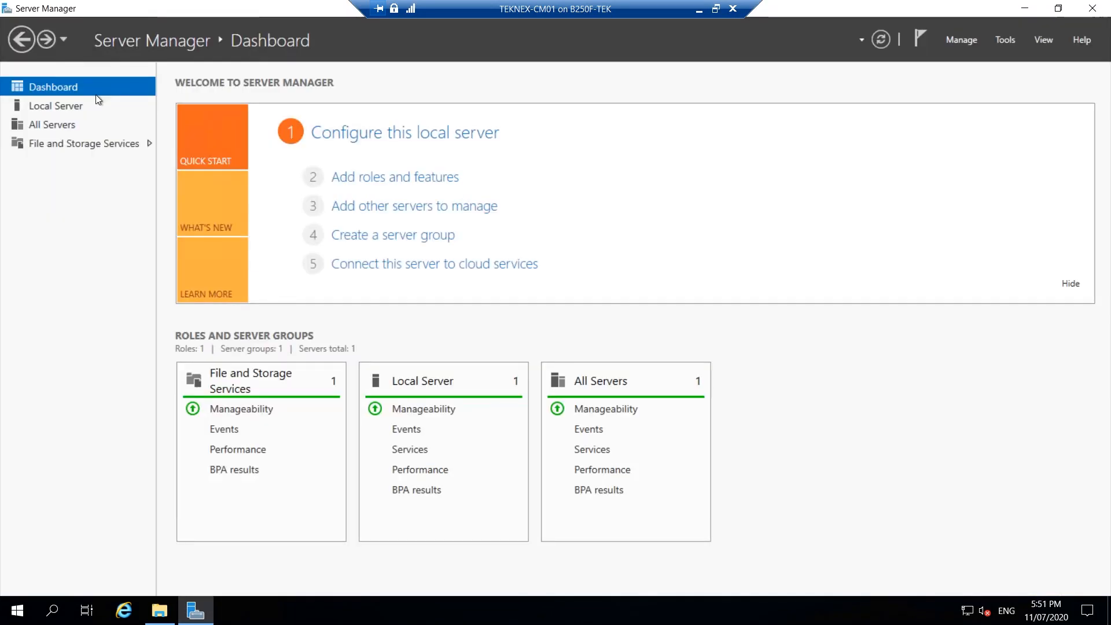
{"action": "left_click", "coordinate": [106, 146]}
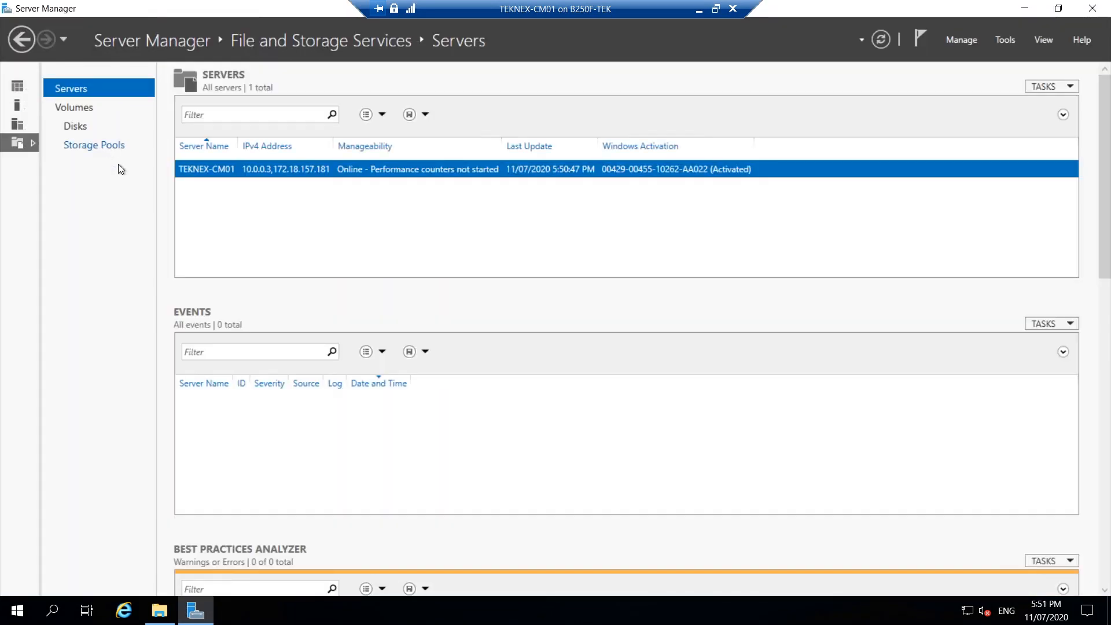
{"action": "left_click", "coordinate": [78, 127]}
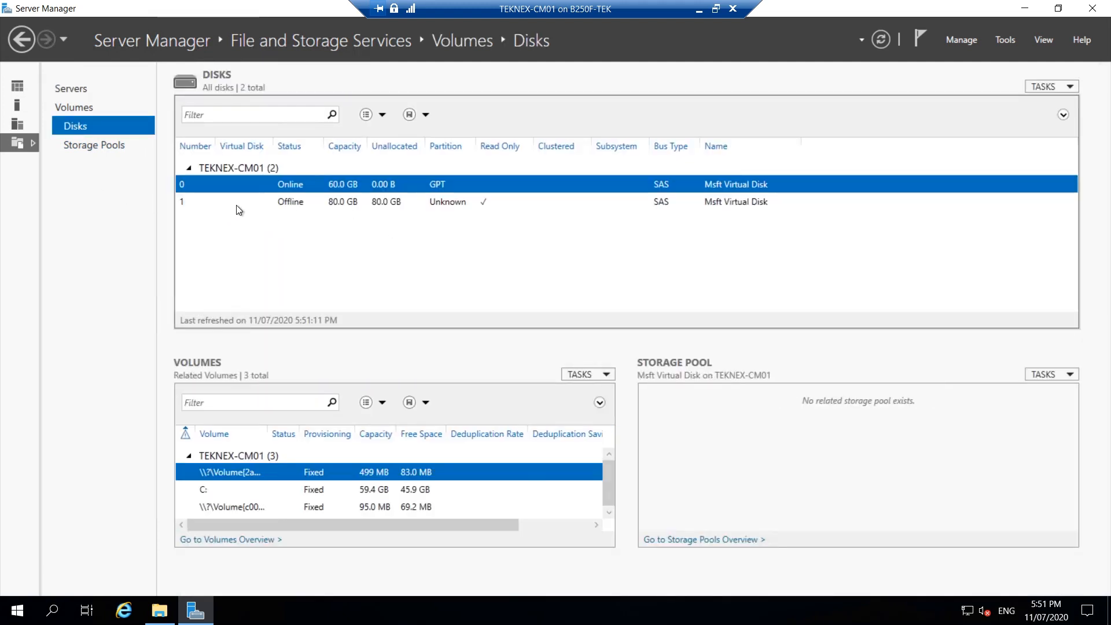
Step: Bring the offline 80 GB disk 1 online on TEKNEX-CM01
{"action": "left_click", "coordinate": [202, 203]}
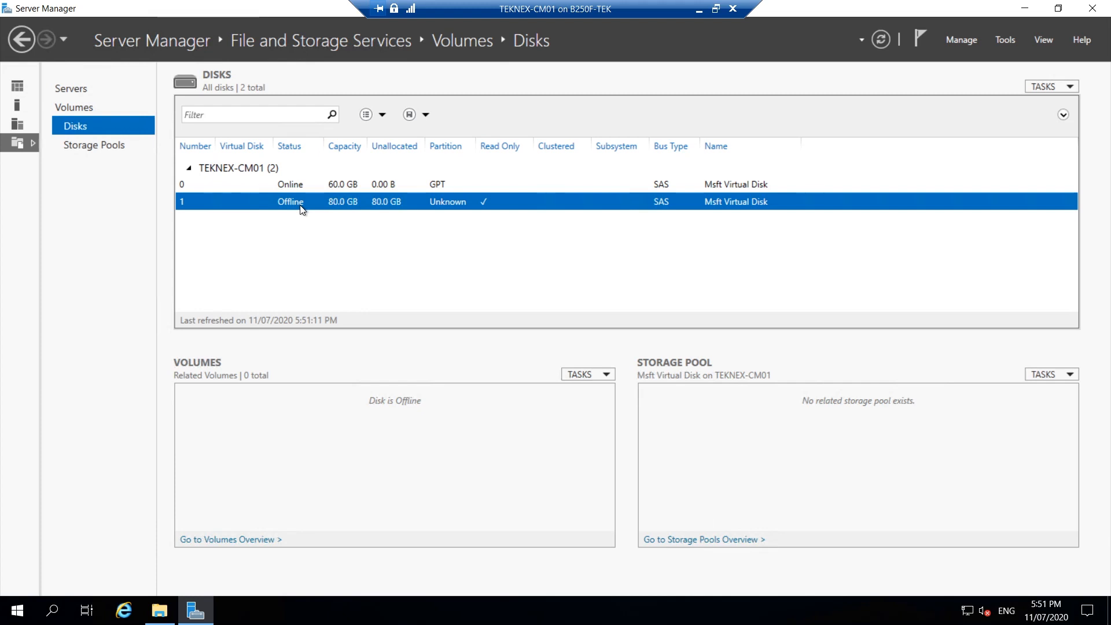
{"action": "right_click", "coordinate": [327, 206]}
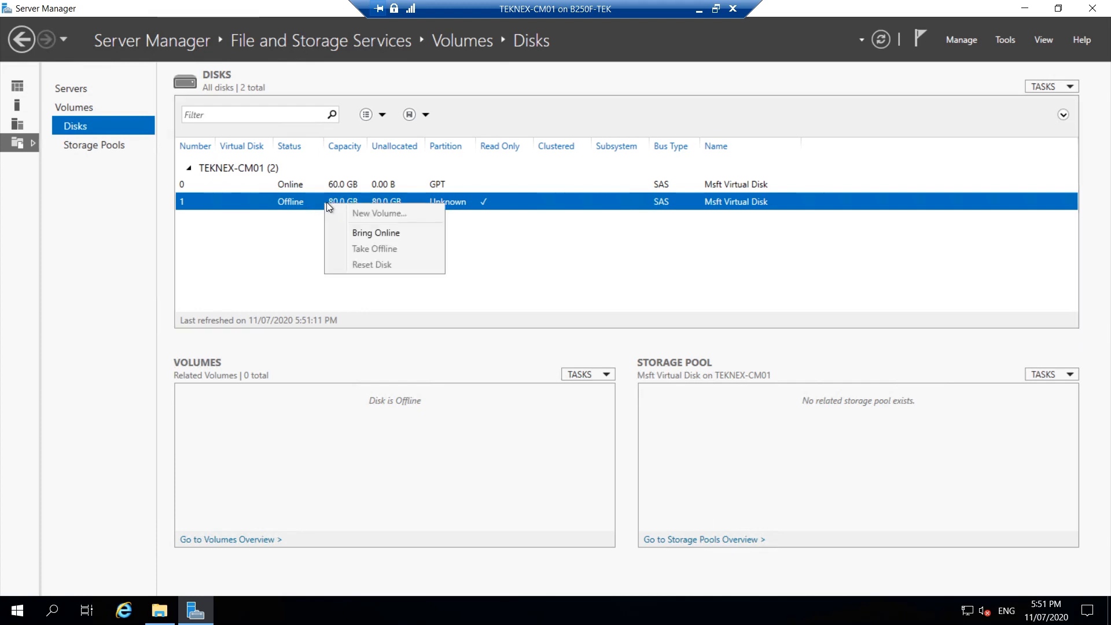
{"action": "left_click", "coordinate": [322, 206]}
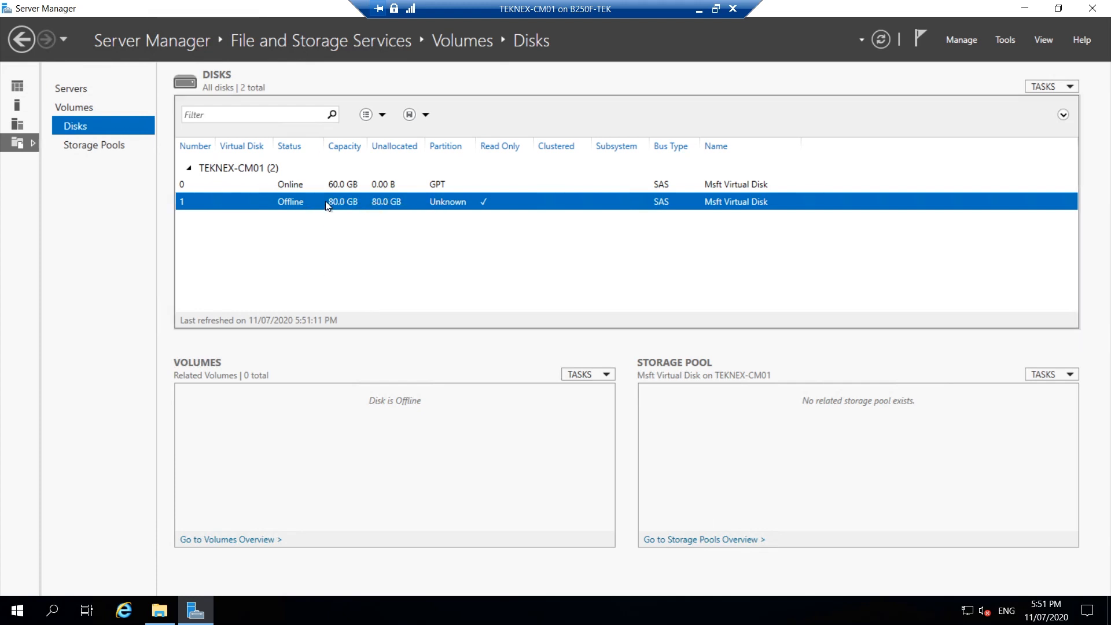
{"action": "right_click", "coordinate": [325, 201]}
{"action": "left_click", "coordinate": [363, 230]}
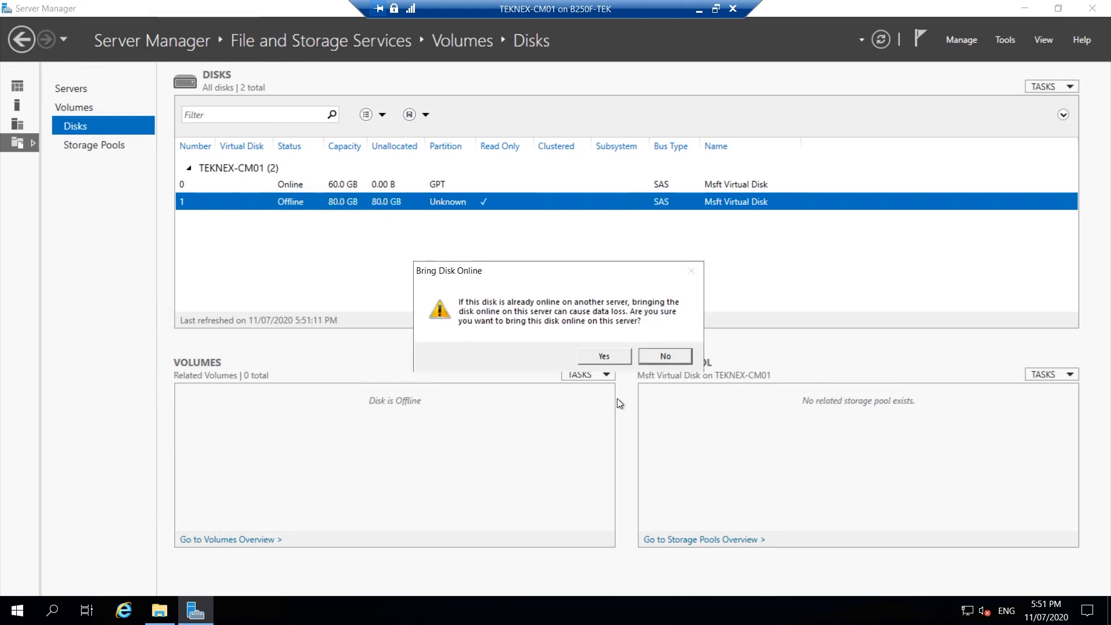
{"action": "left_click", "coordinate": [604, 356]}
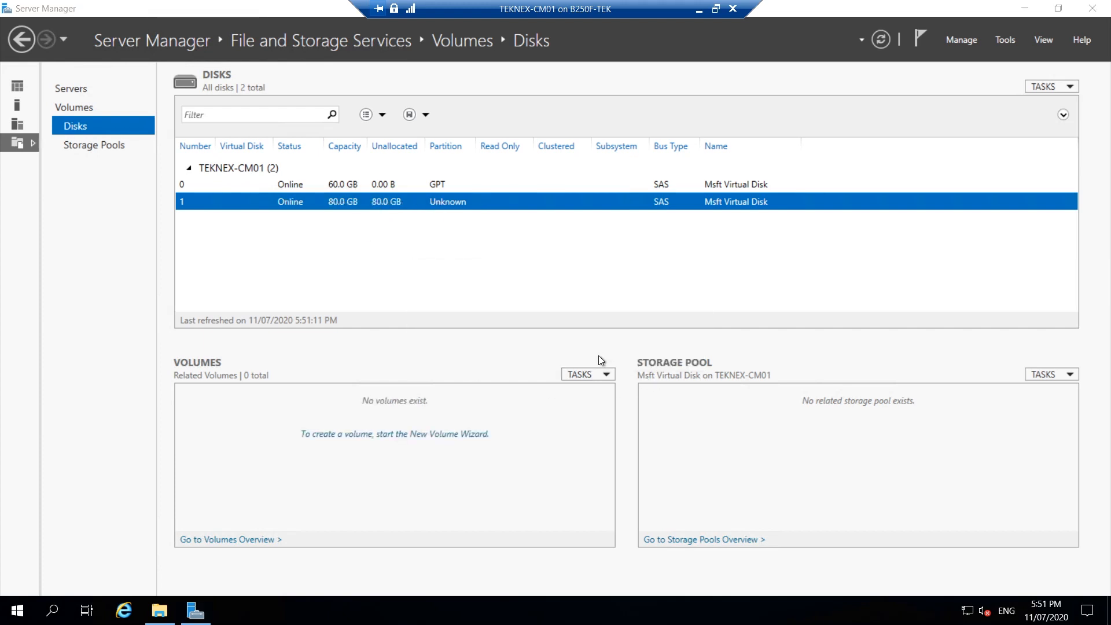
Step: Start a new volume on disk 1 of TEKNEX-CM01, accepting its initialization as a GPT disk
{"action": "right_click", "coordinate": [307, 195]}
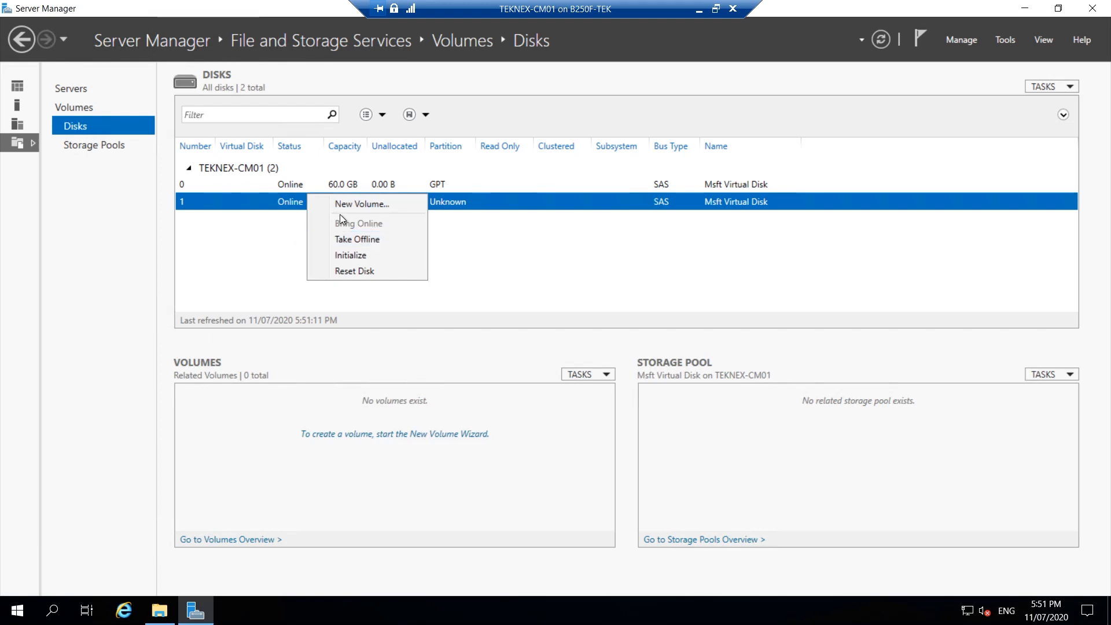
{"action": "left_click", "coordinate": [321, 206]}
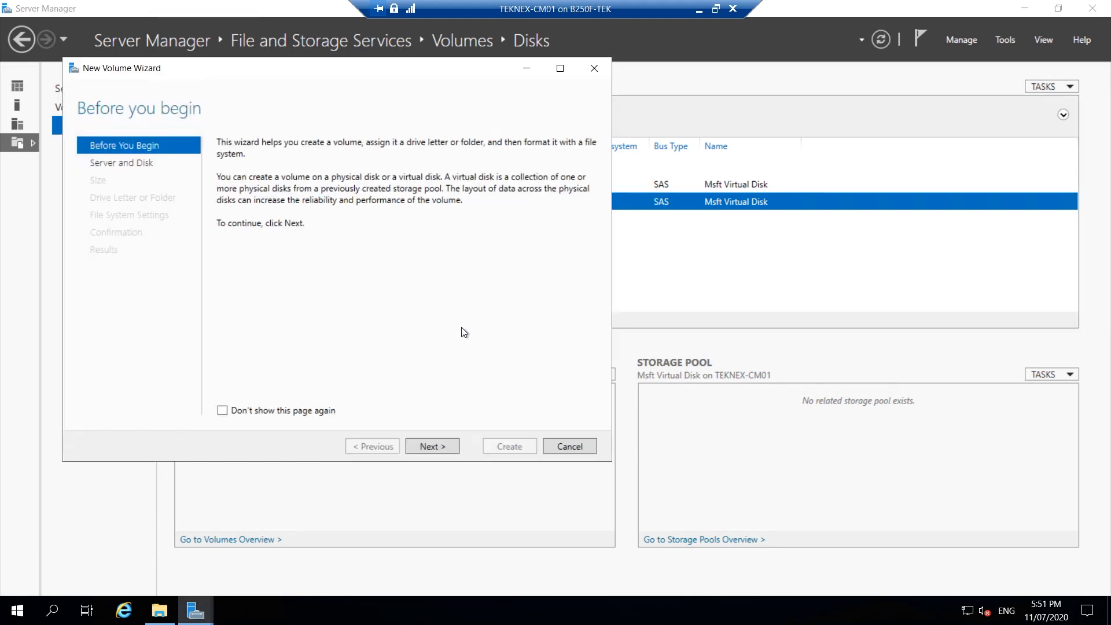
{"action": "left_click", "coordinate": [428, 445]}
{"action": "left_click", "coordinate": [436, 450]}
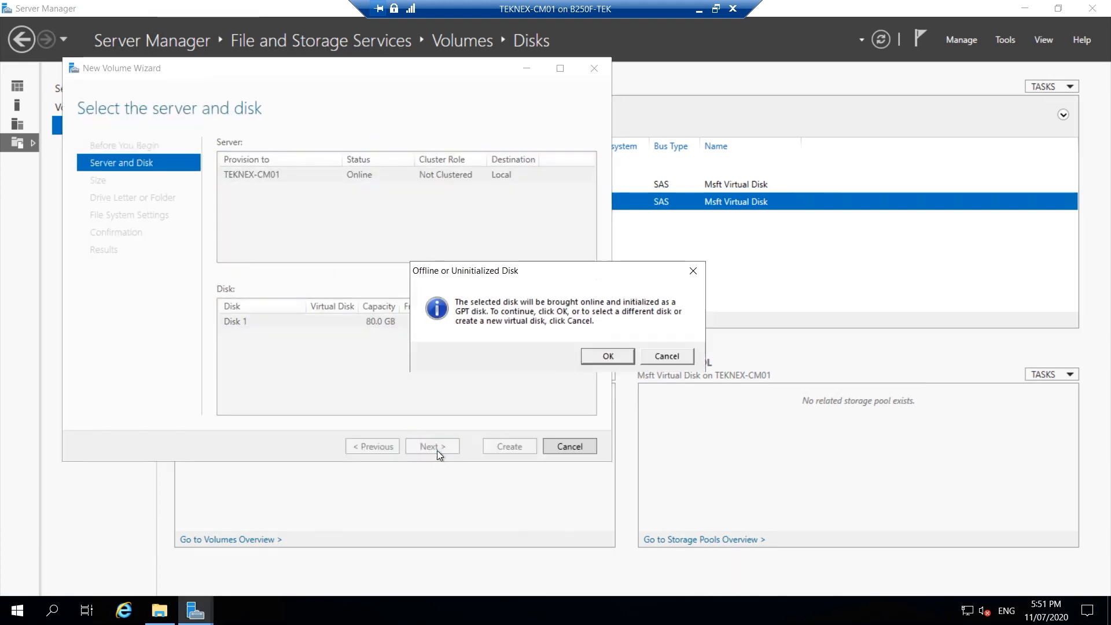
{"action": "left_click", "coordinate": [606, 357]}
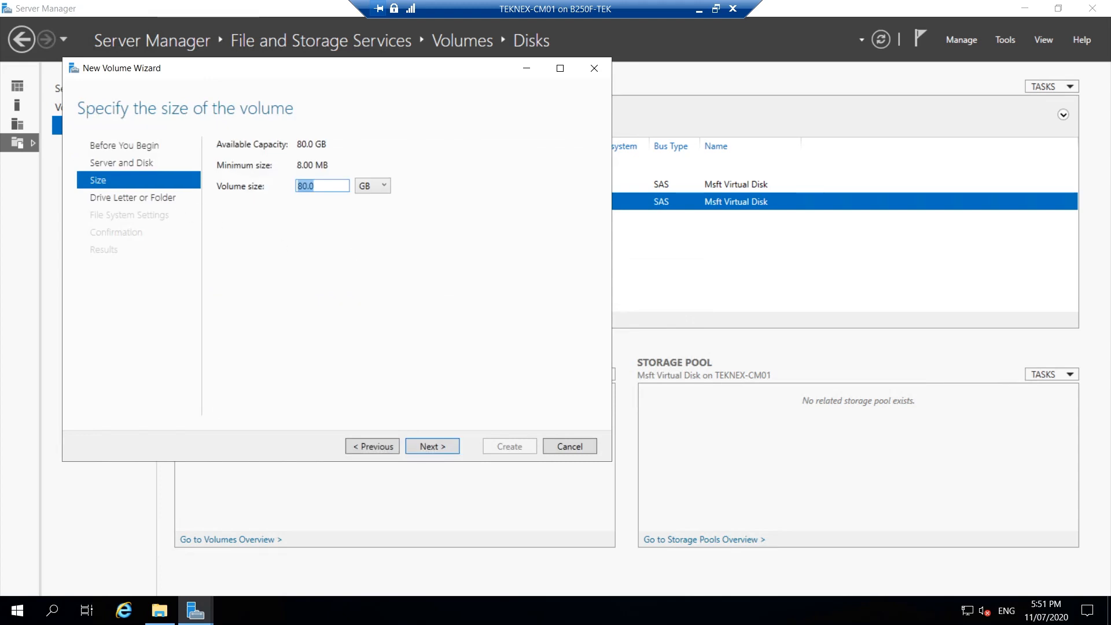
Step: Create the 80 GB NTFS volume with drive letter D and the volume label CM_Install
{"action": "left_click", "coordinate": [432, 448]}
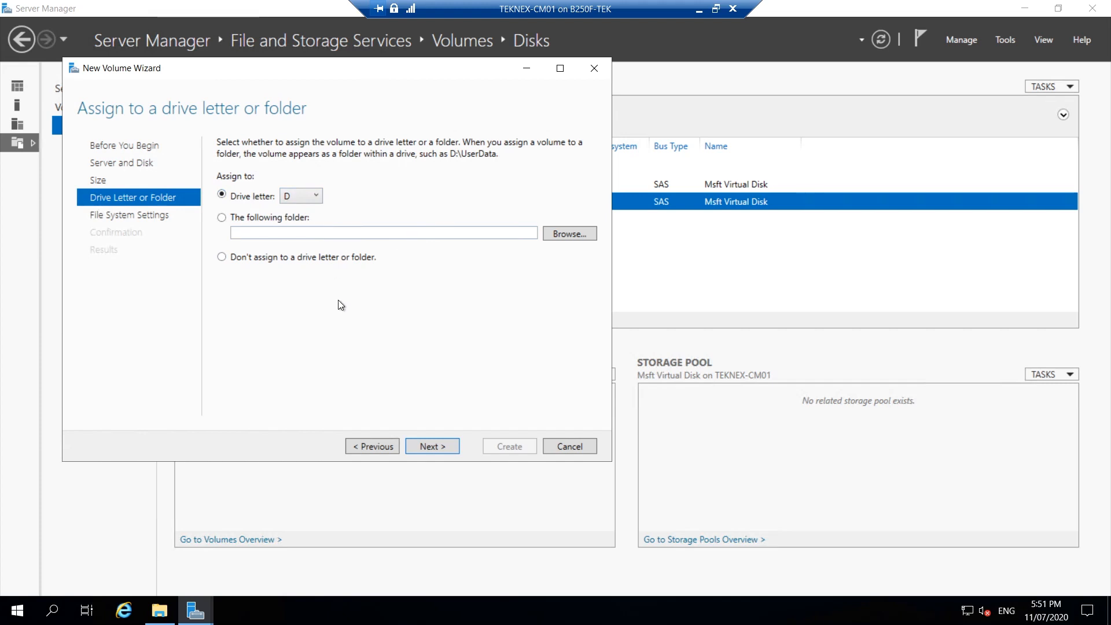
{"action": "left_click", "coordinate": [435, 447]}
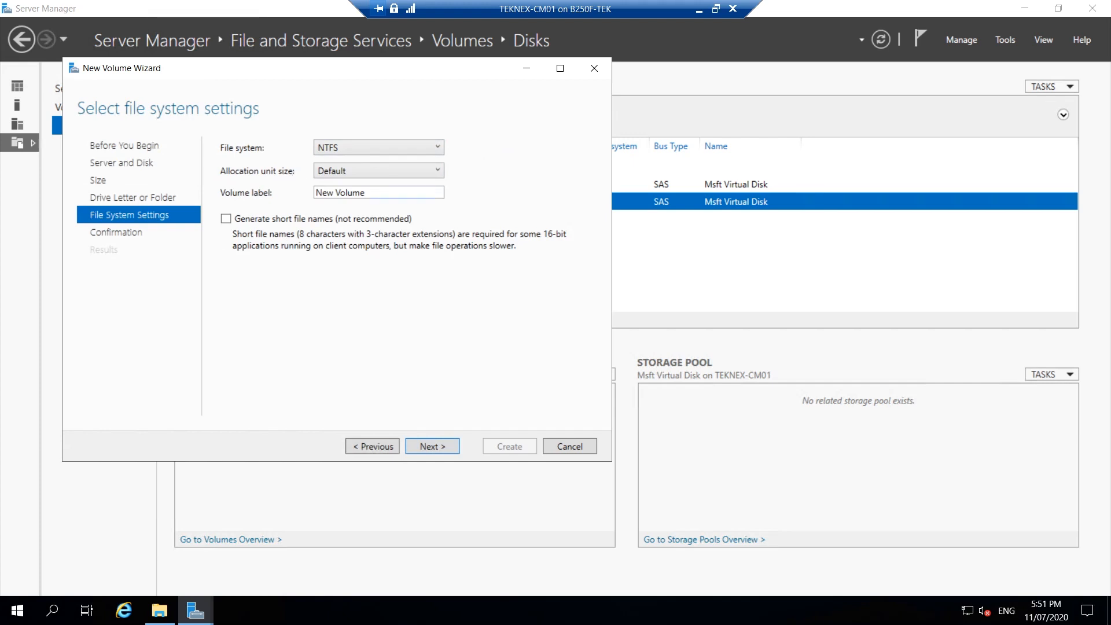
{"action": "left_click_drag", "start_coordinate": [374, 192], "coordinate": [275, 197]}
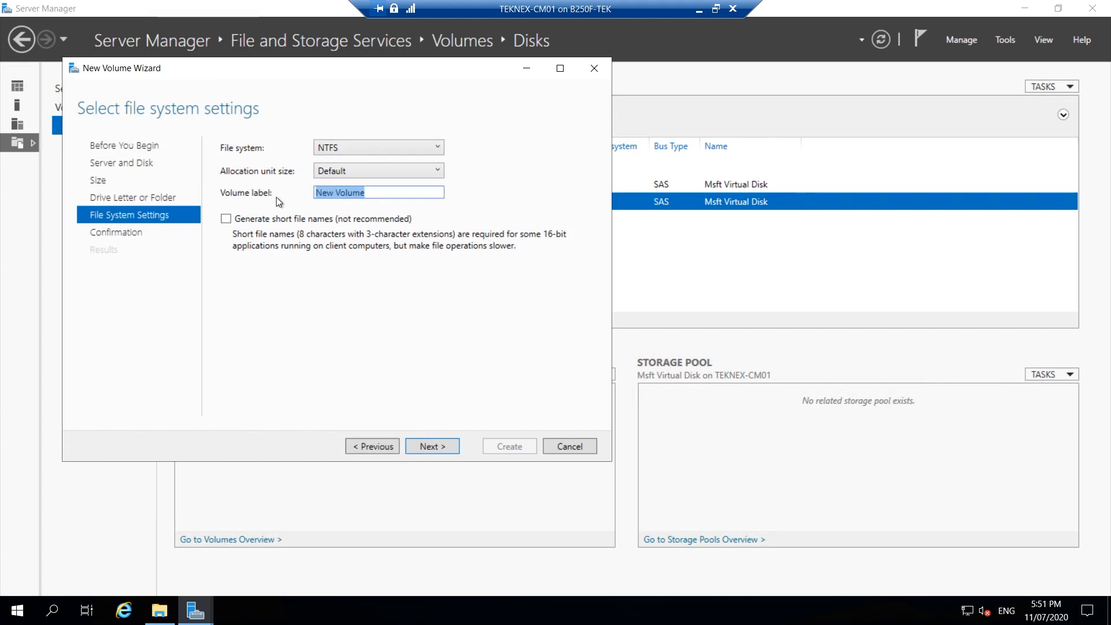
{"action": "type", "text": "CM_Install"}
{"action": "left_click", "coordinate": [446, 445]}
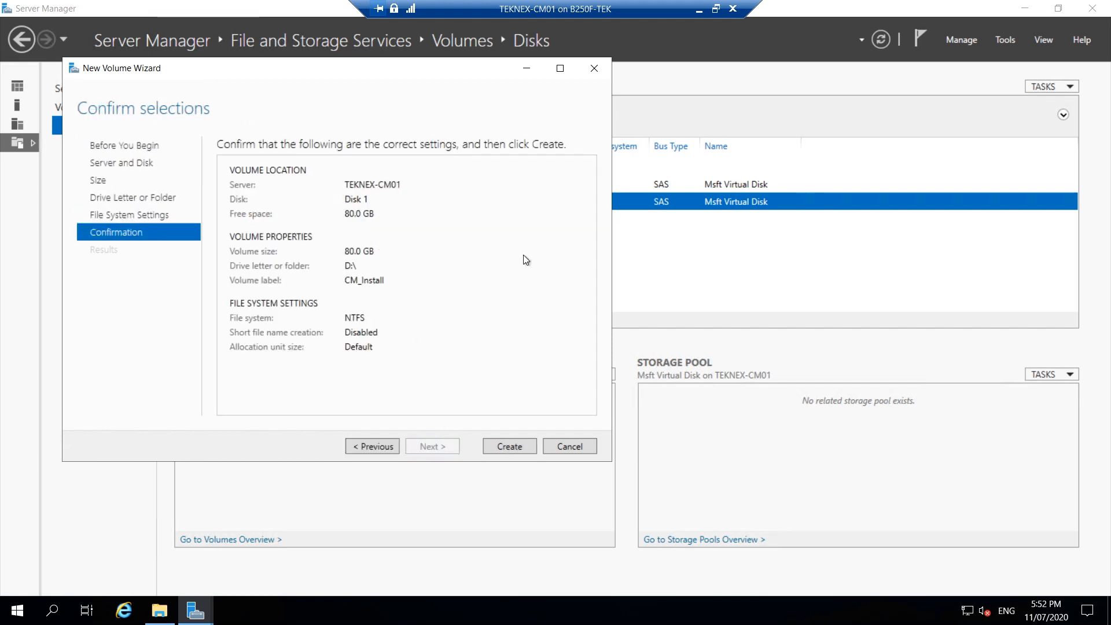
{"action": "left_click", "coordinate": [504, 445]}
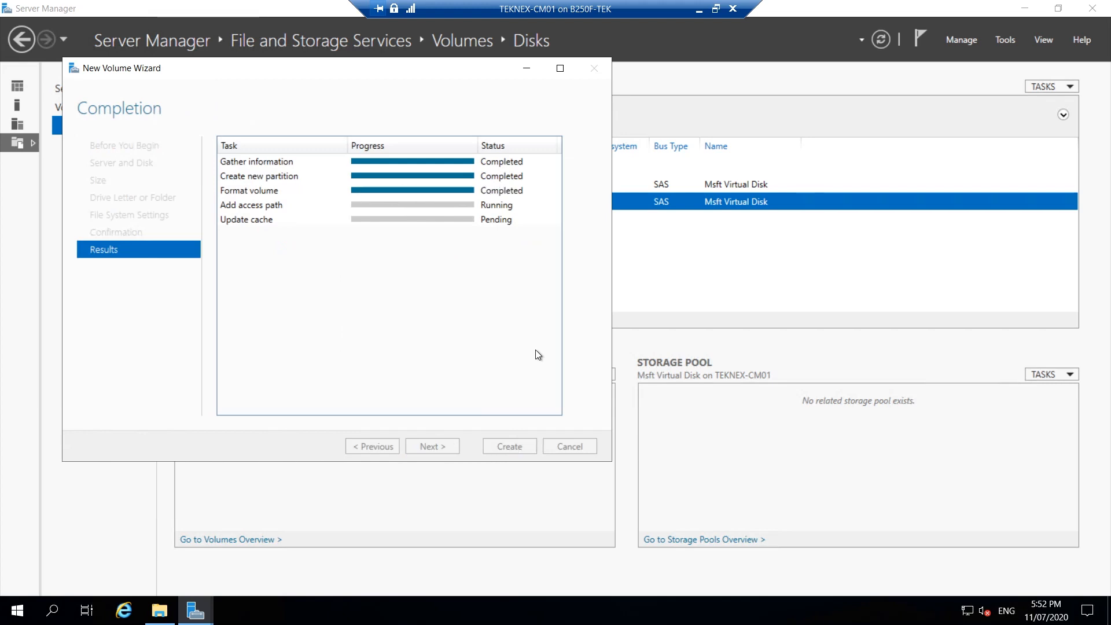
{"action": "left_click", "coordinate": [509, 446]}
Step: Open This PC in File Explorer and check the drives for the CM_Install (D:) volume
{"action": "left_click", "coordinate": [171, 607]}
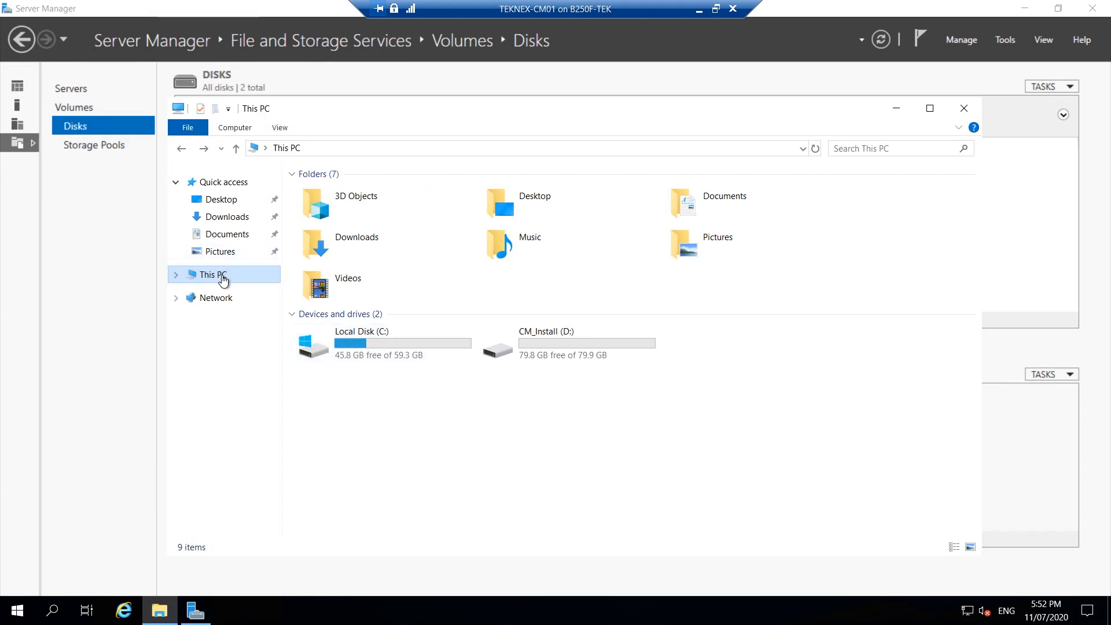
{"action": "left_click_drag", "start_coordinate": [734, 381], "coordinate": [305, 338]}
{"action": "left_click", "coordinate": [559, 348]}
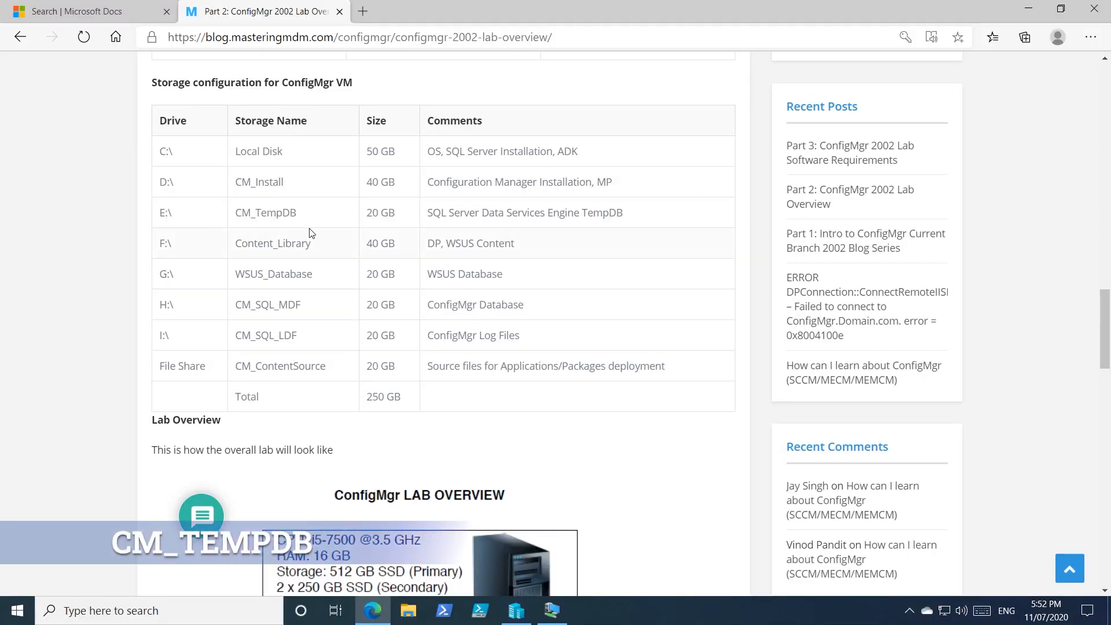
Step: Switch to Edge and check the planned name and size of the E:\ drive in the storage table
{"action": "left_click_drag", "start_coordinate": [316, 215], "coordinate": [224, 214]}
{"action": "right_click", "coordinate": [248, 216]}
{"action": "left_click", "coordinate": [323, 232]}
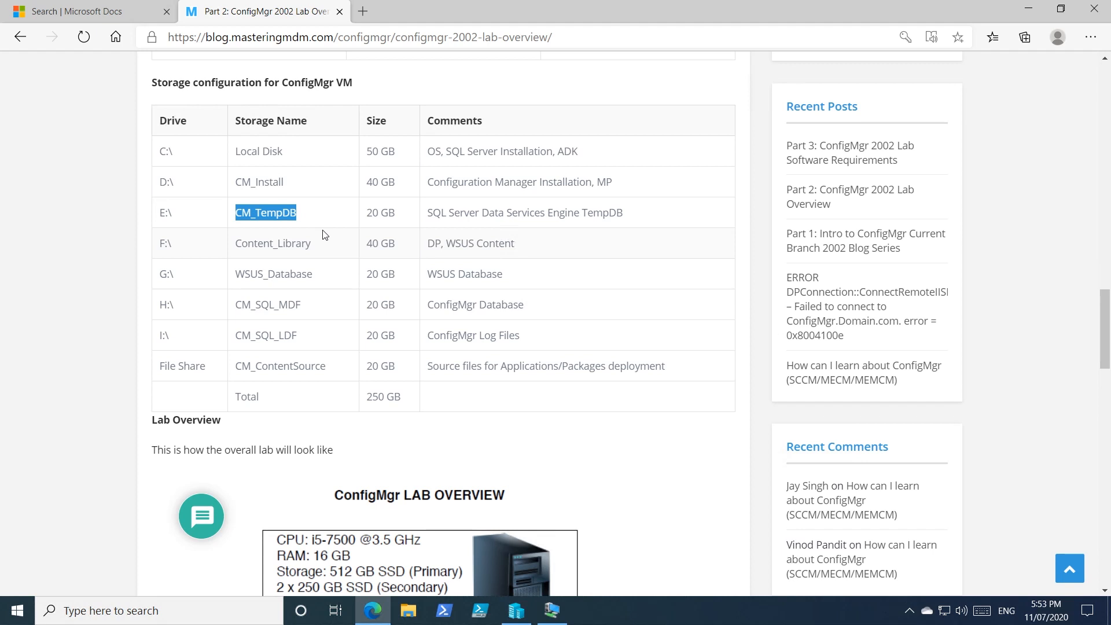
{"action": "left_click_drag", "start_coordinate": [398, 213], "coordinate": [366, 213]}
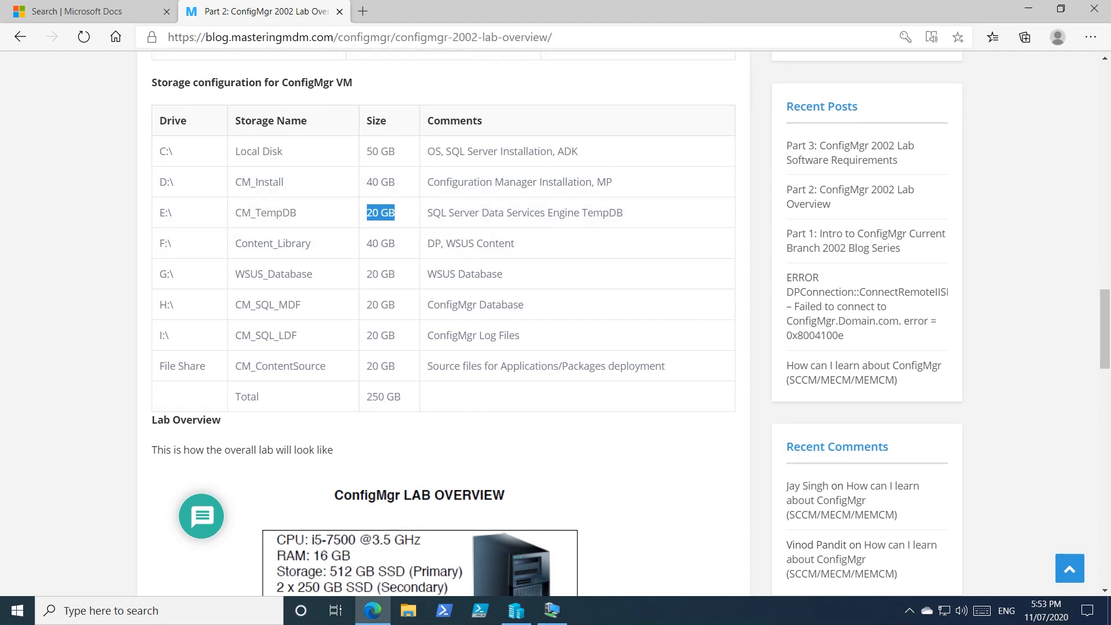
Step: Switch to Hyper-V Manager and add another hard drive to the SCSI controller in TEKNEX-CM01's settings
{"action": "left_click", "coordinate": [516, 610]}
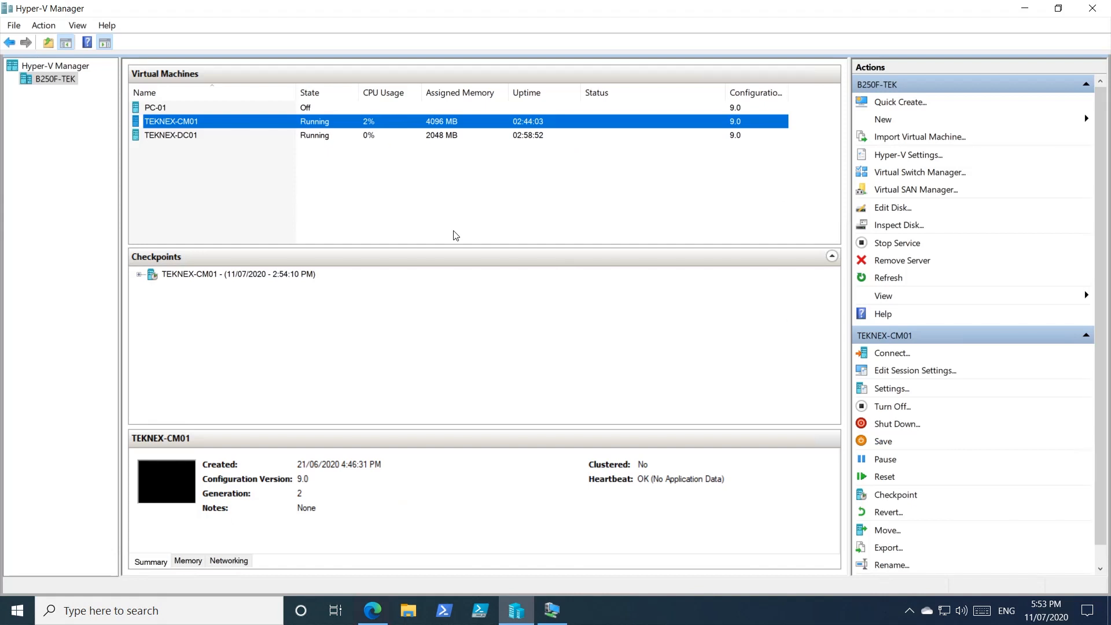
{"action": "right_click", "coordinate": [189, 125]}
{"action": "left_click", "coordinate": [227, 169]}
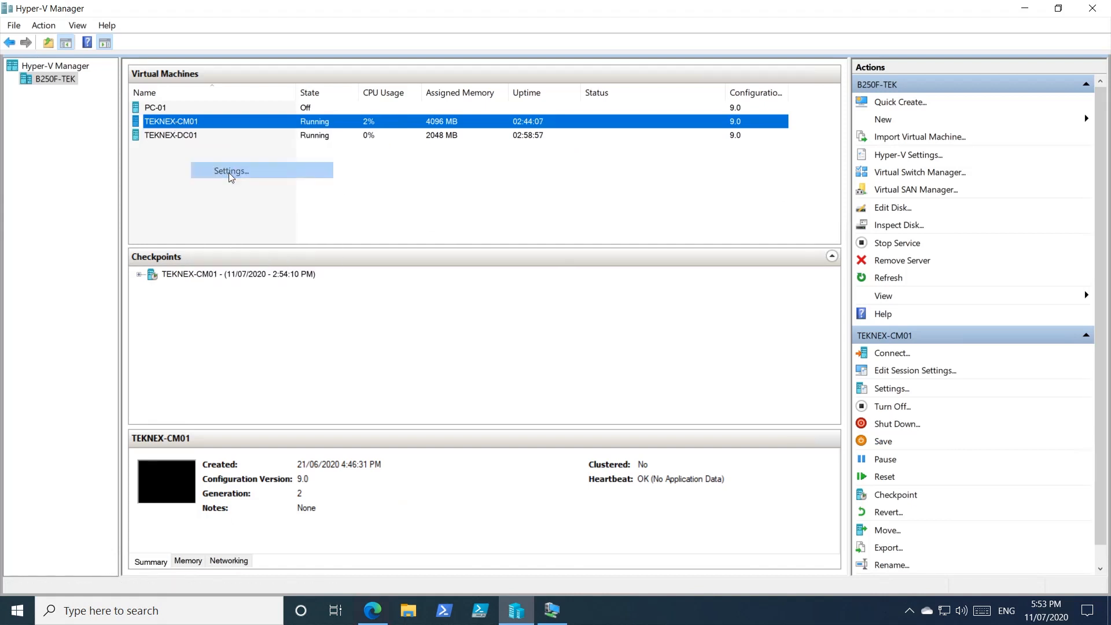
{"action": "left_click", "coordinate": [384, 226]}
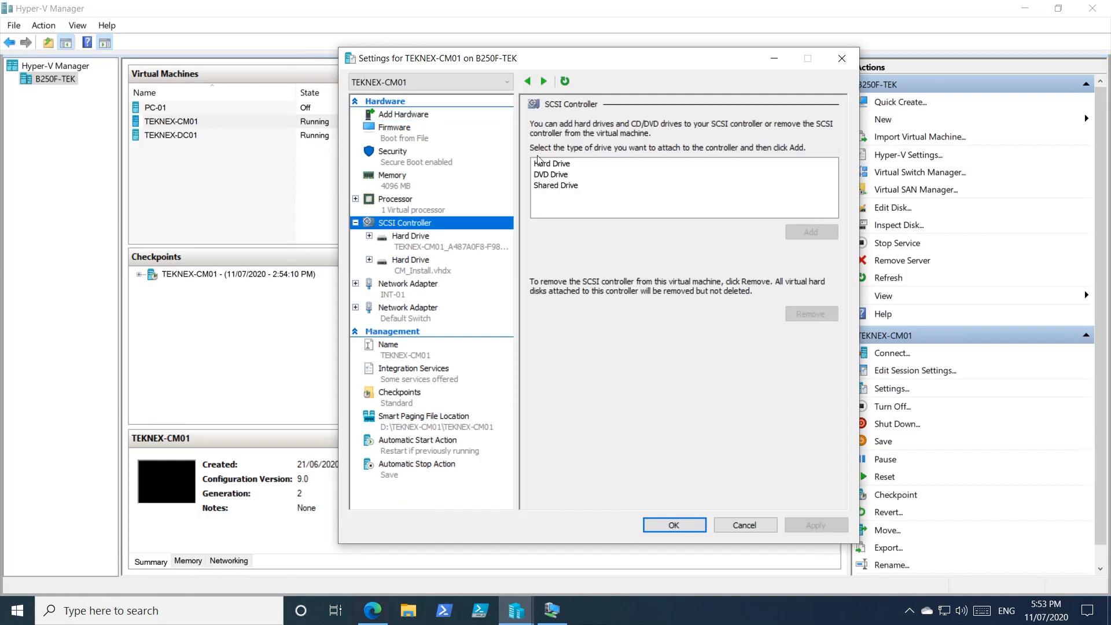
{"action": "left_click", "coordinate": [567, 166]}
{"action": "left_click", "coordinate": [801, 232]}
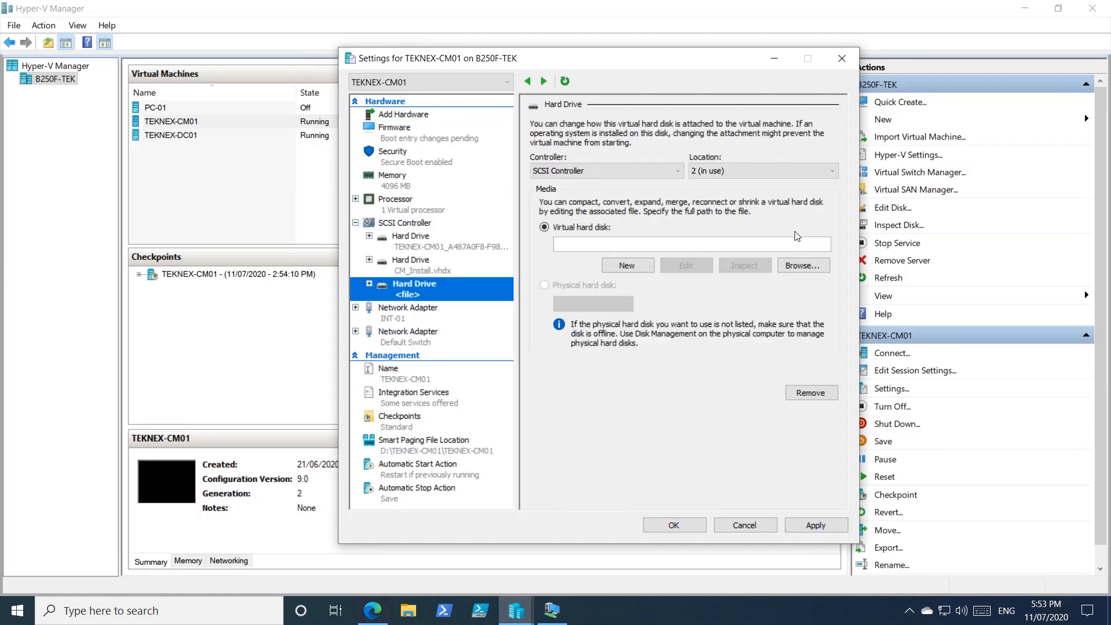
Step: Start a new dynamically expanding virtual hard disk for the added hard drive and name it CM_TempDB.vhdx
{"action": "left_click", "coordinate": [628, 269]}
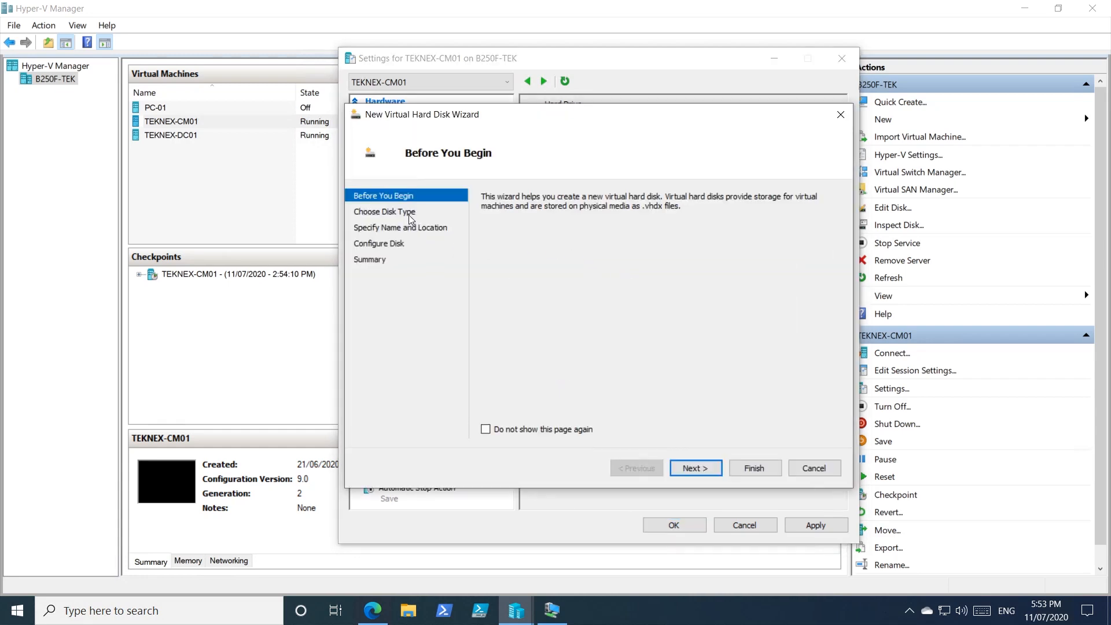
{"action": "left_click", "coordinate": [695, 468]}
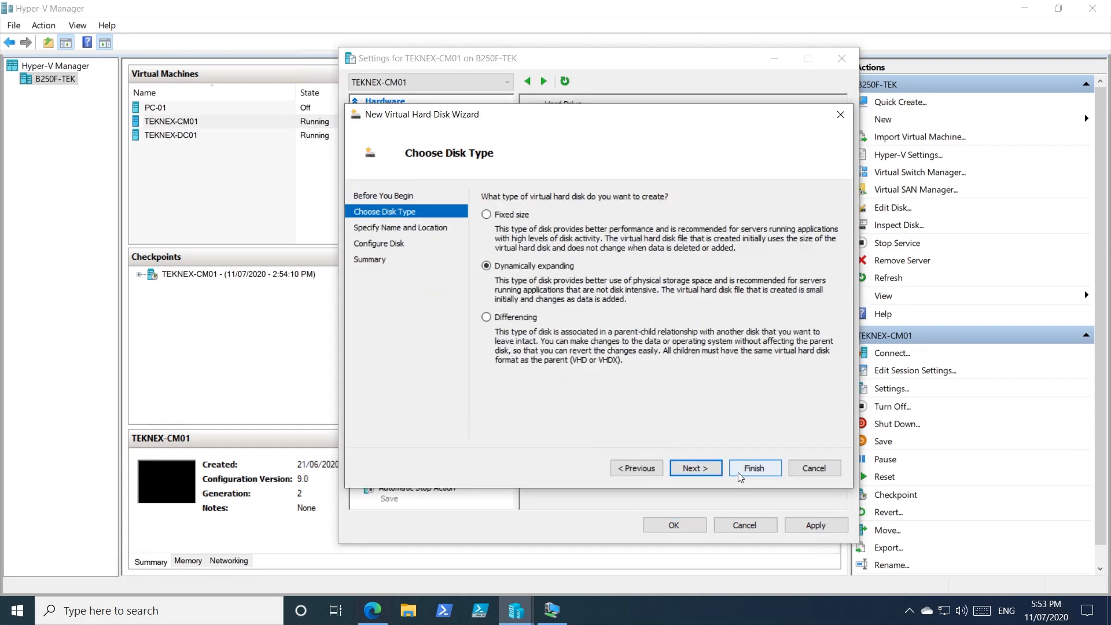
{"action": "left_click", "coordinate": [701, 467]}
{"action": "left_click", "coordinate": [595, 220]}
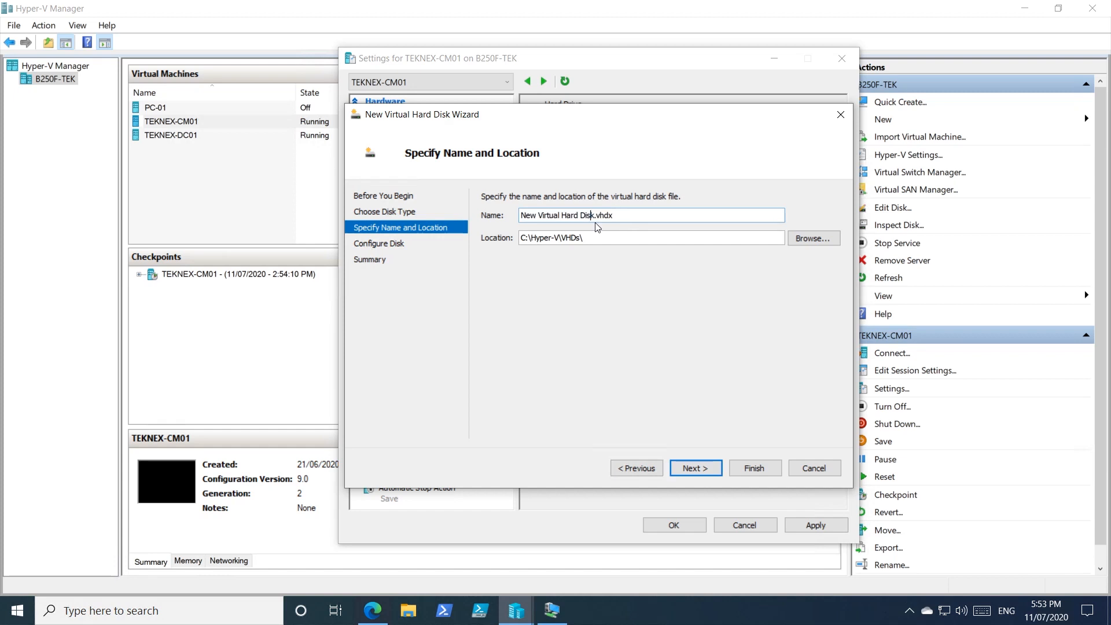
{"action": "left_click_drag", "start_coordinate": [590, 215], "coordinate": [518, 218]}
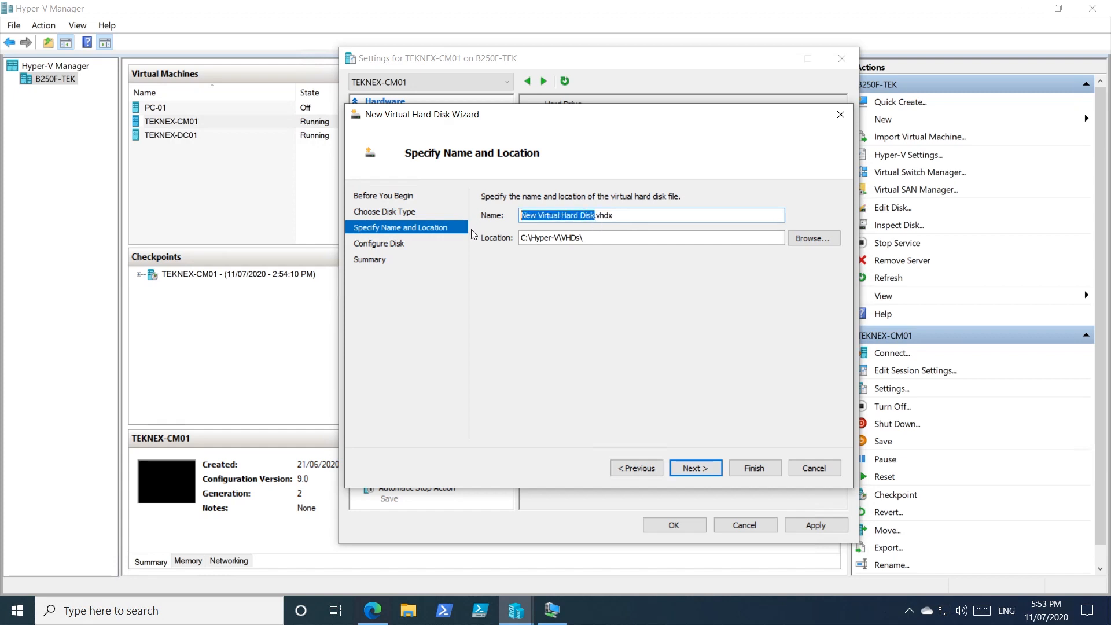
{"action": "type", "text": "CM_TempDB"}
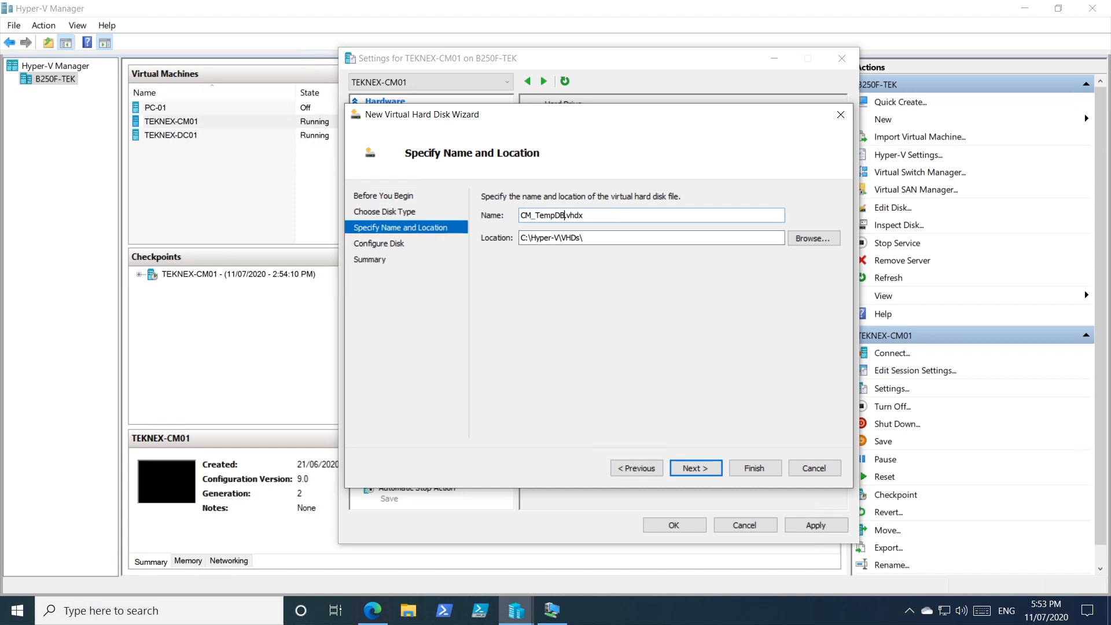
Step: Create a VHDs folder on the TEK04 (G:) drive and choose it as the virtual hard disk's location
{"action": "left_click_drag", "start_coordinate": [585, 238], "coordinate": [519, 238]}
{"action": "left_click", "coordinate": [822, 237]}
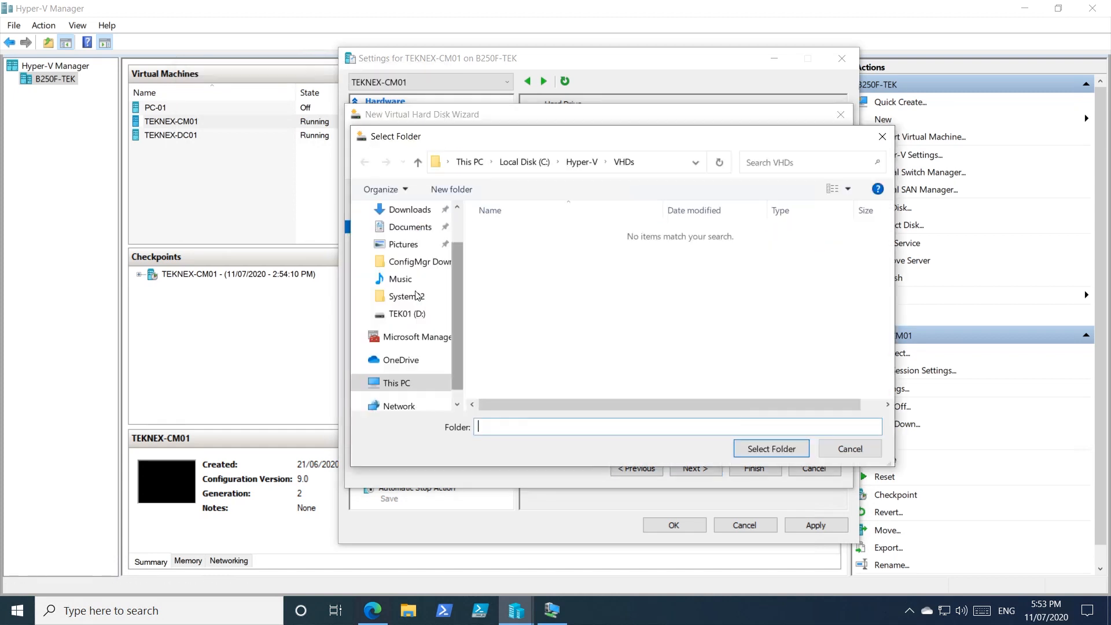
{"action": "left_click", "coordinate": [408, 384]}
{"action": "scroll", "coordinate": [665, 323], "scroll_direction": "down", "scroll_amount": 2}
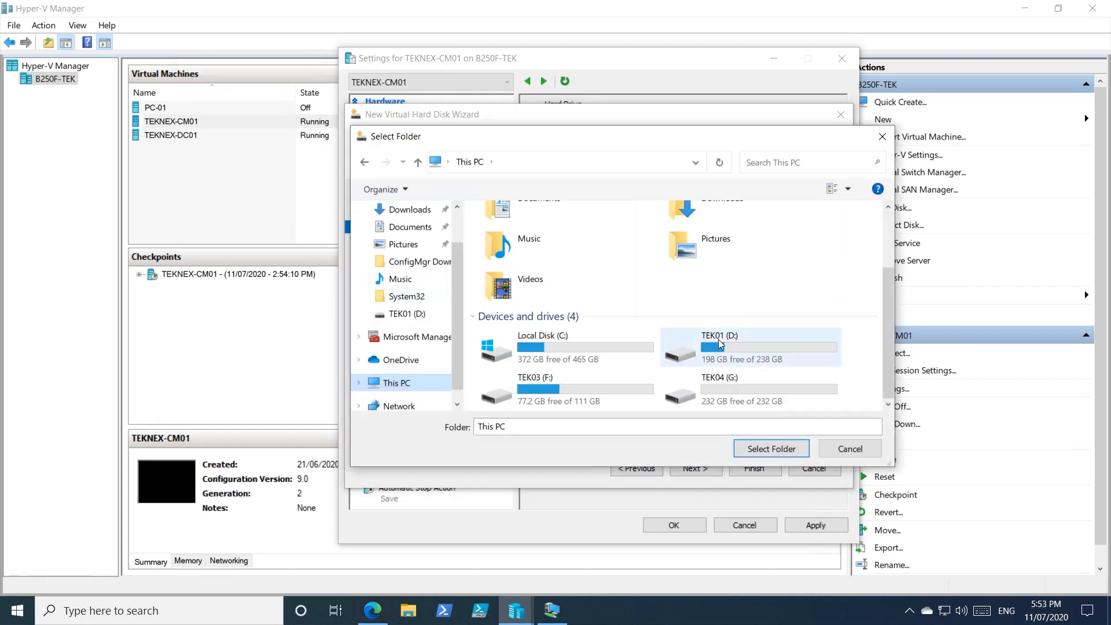
{"action": "double_click", "coordinate": [752, 393]}
{"action": "key", "text": "ctrl+shift+n"}
{"action": "type", "text": "VHDS"}
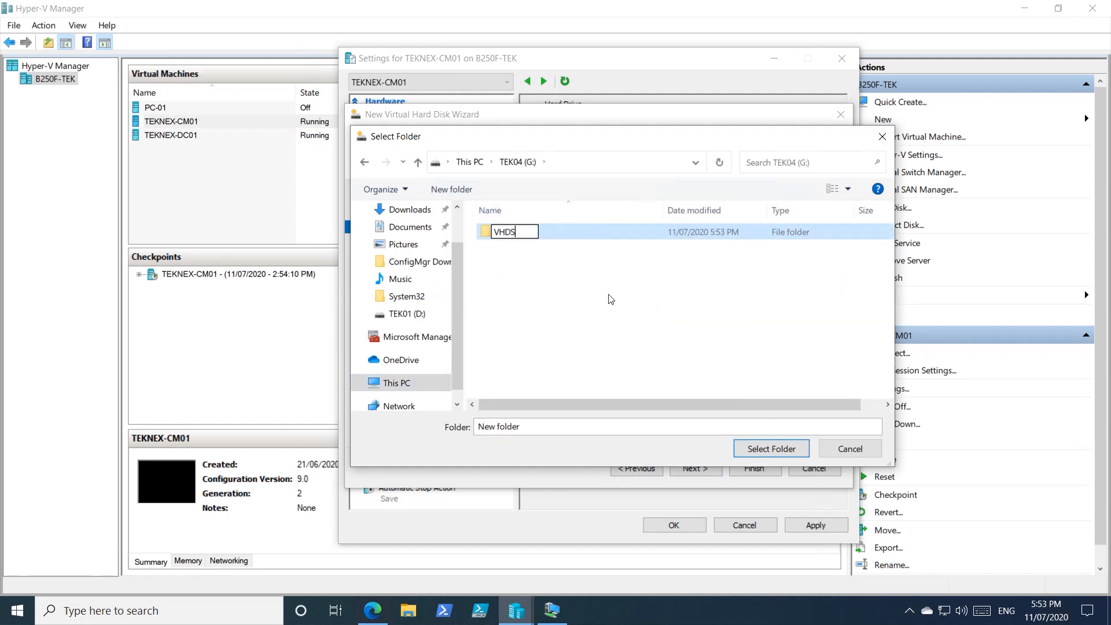
{"action": "key", "text": "Return"}
{"action": "double_click", "coordinate": [568, 232]}
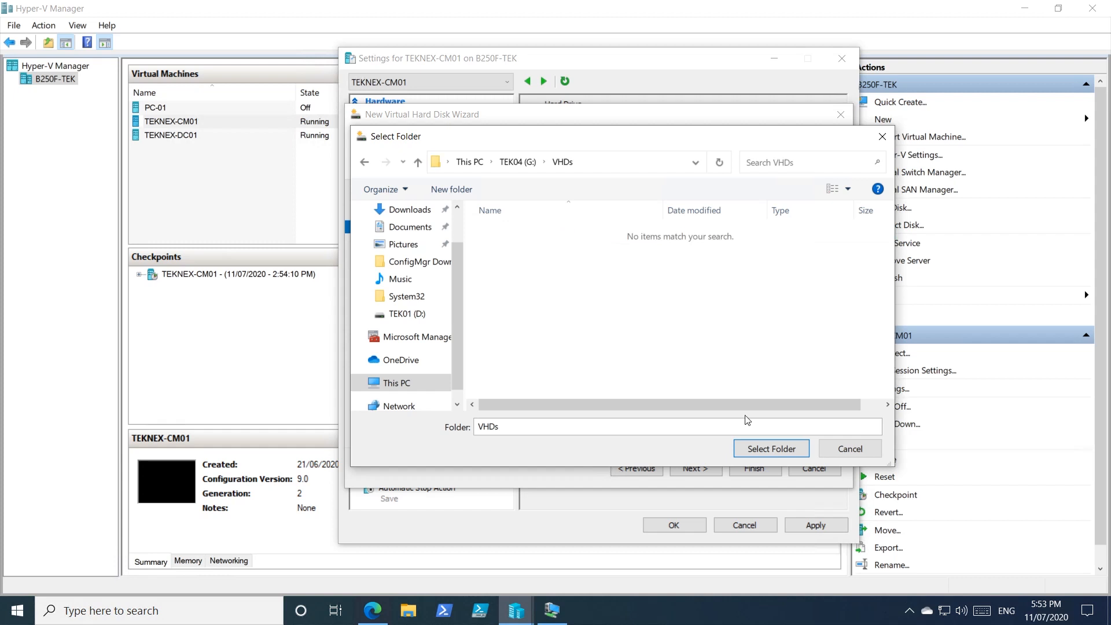
{"action": "left_click", "coordinate": [791, 452]}
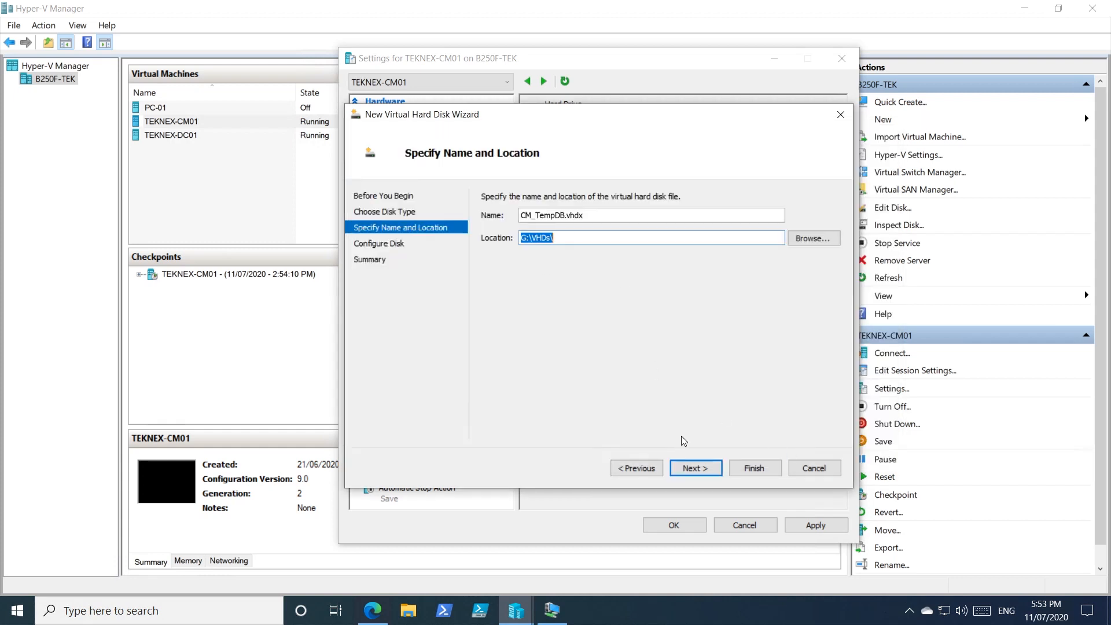
Step: Create the virtual hard disk as a blank 40 GB disk and apply the VM settings
{"action": "left_click", "coordinate": [710, 467]}
{"action": "left_click_drag", "start_coordinate": [538, 231], "coordinate": [630, 227]}
{"action": "type", "text": "40"}
{"action": "key", "text": "ctrl+a"}
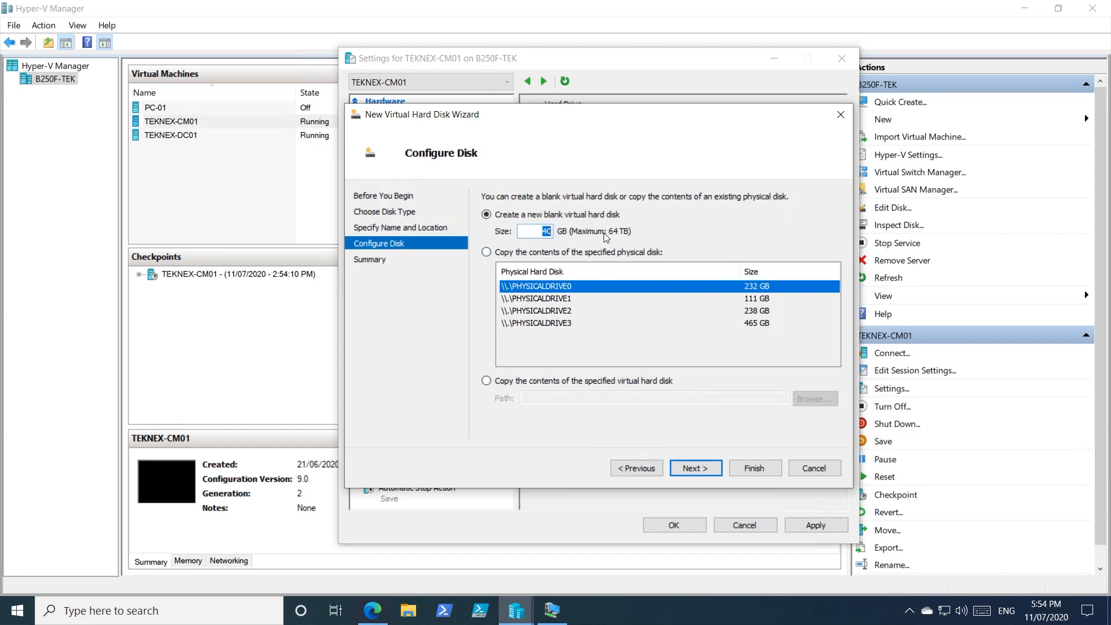
{"action": "left_click", "coordinate": [706, 466]}
{"action": "left_click", "coordinate": [753, 464]}
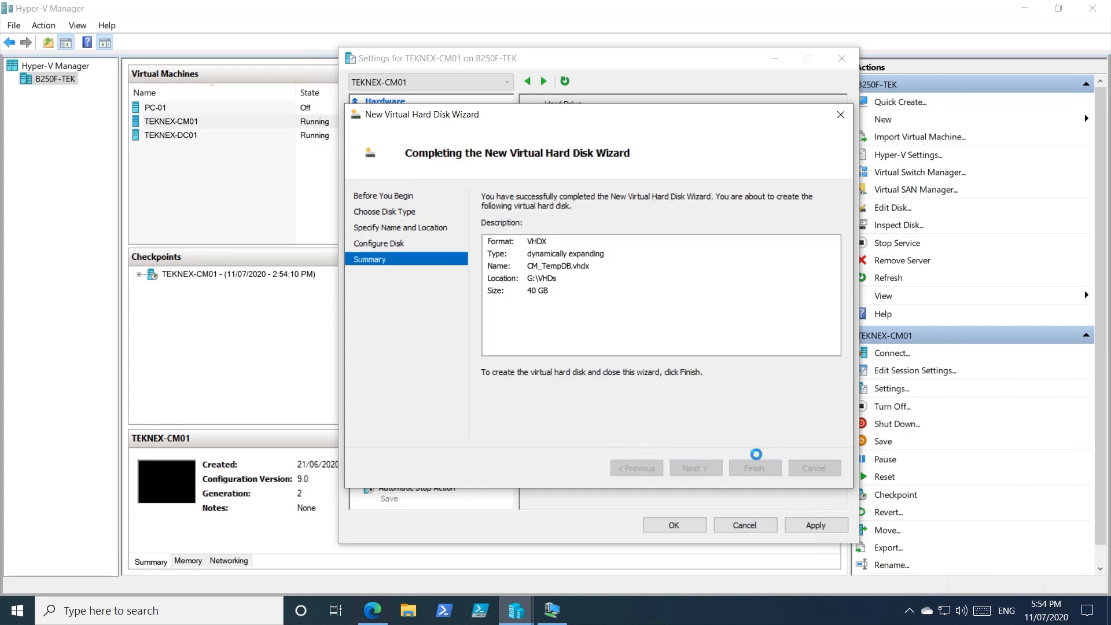
{"action": "left_click", "coordinate": [832, 531]}
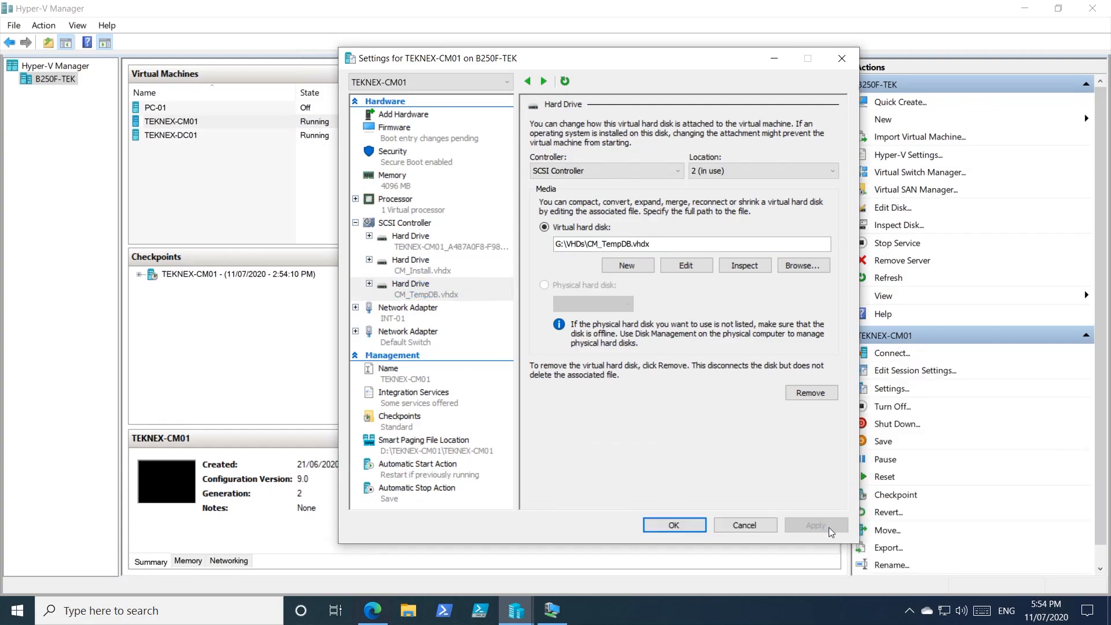
Step: Switch to Server Manager in the TEKNEX-CM01 VM, refresh the disks and bring the new 40 GB disk online
{"action": "left_click", "coordinate": [554, 610]}
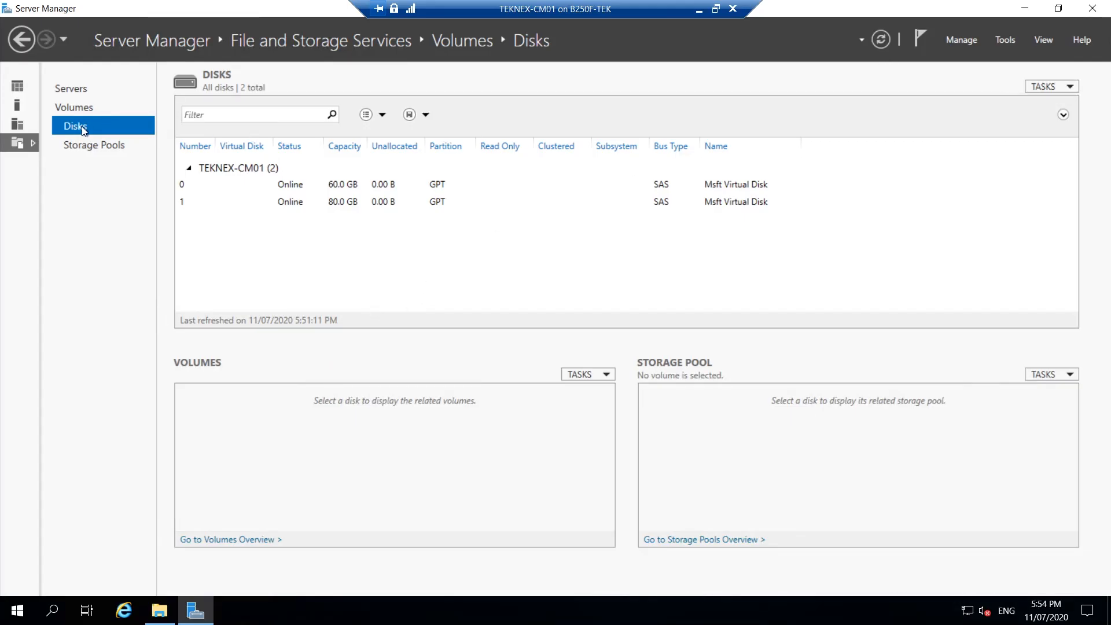
{"action": "left_click", "coordinate": [881, 42]}
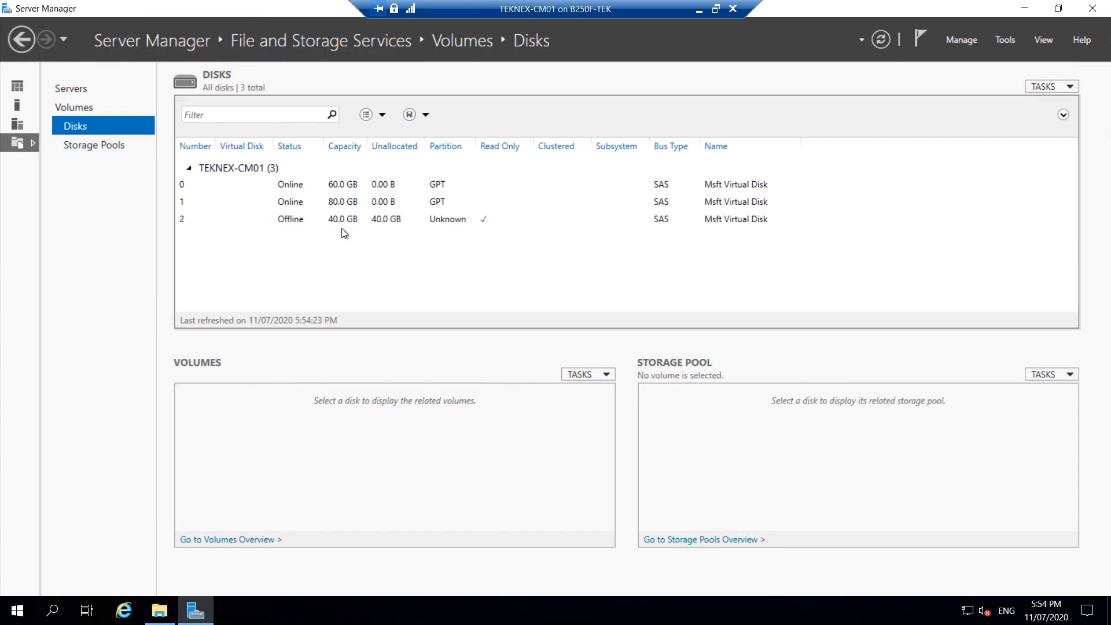
{"action": "left_click", "coordinate": [360, 219]}
{"action": "right_click", "coordinate": [375, 220]}
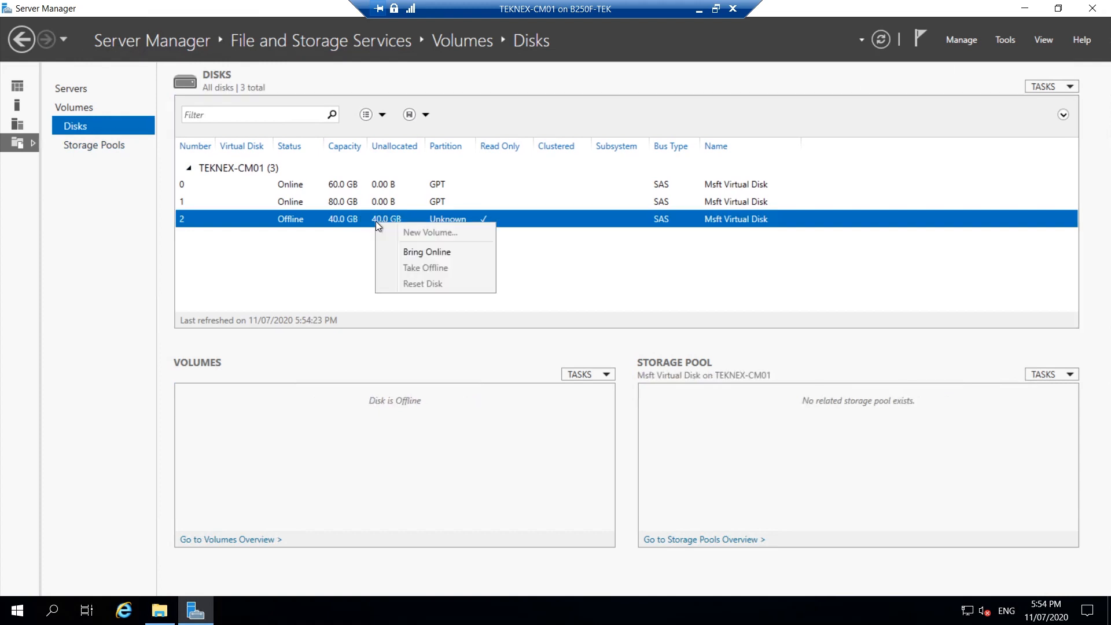
{"action": "left_click", "coordinate": [406, 245]}
{"action": "left_click", "coordinate": [608, 355]}
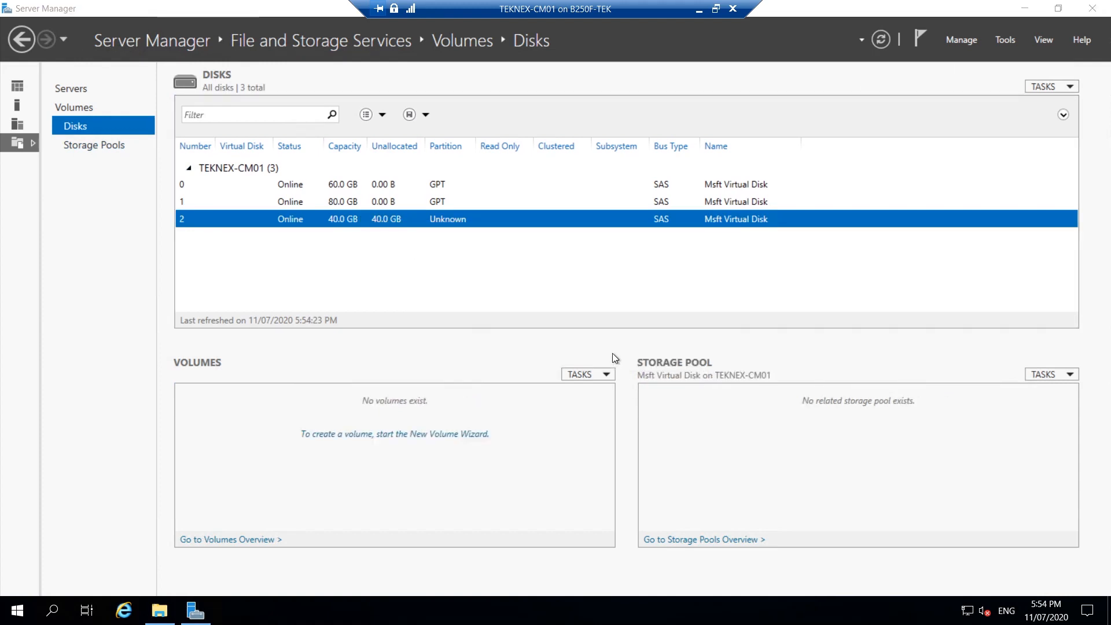
Step: Start a new volume on Disk 2, initialize the disk, and accept the 40 GB size and drive letter E
{"action": "right_click", "coordinate": [311, 218]}
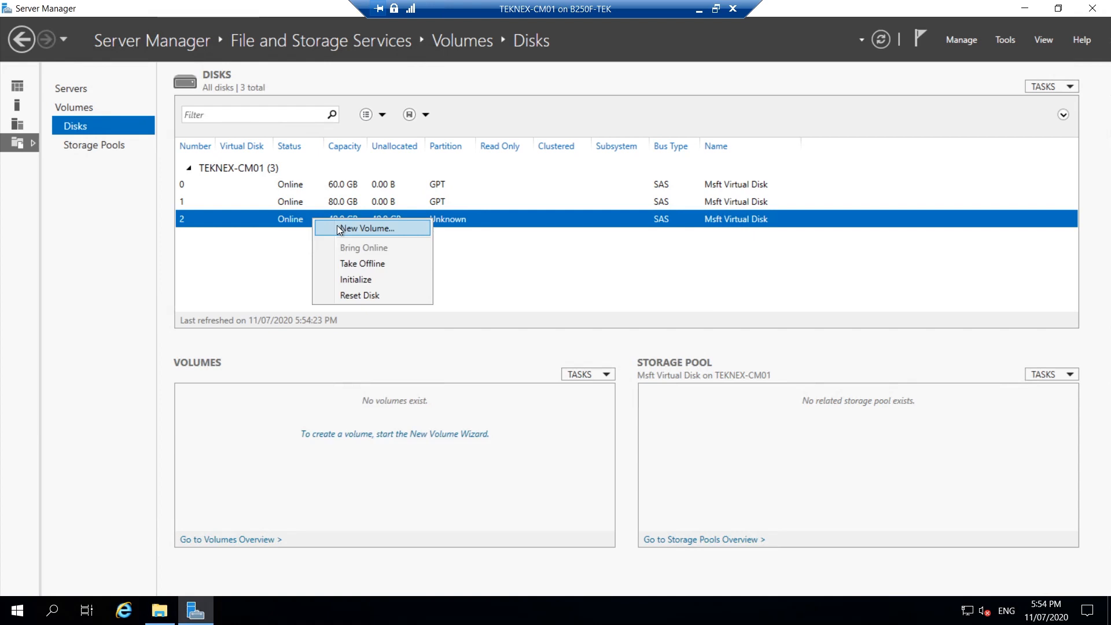
{"action": "left_click", "coordinate": [336, 226]}
{"action": "left_click", "coordinate": [489, 501]}
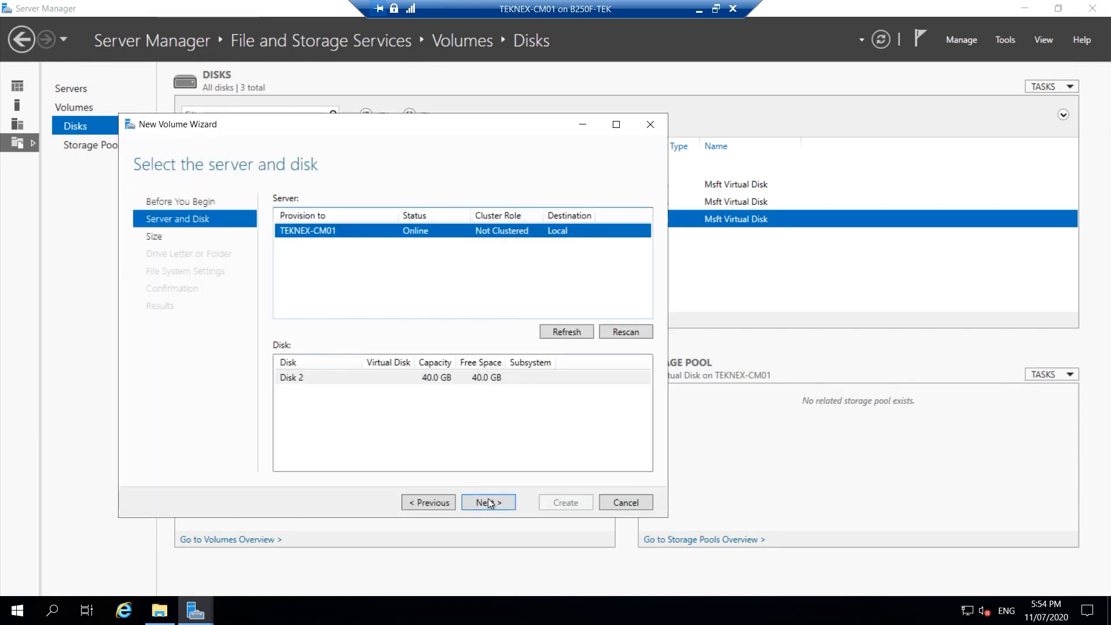
{"action": "left_click", "coordinate": [489, 502]}
{"action": "left_click", "coordinate": [588, 356]}
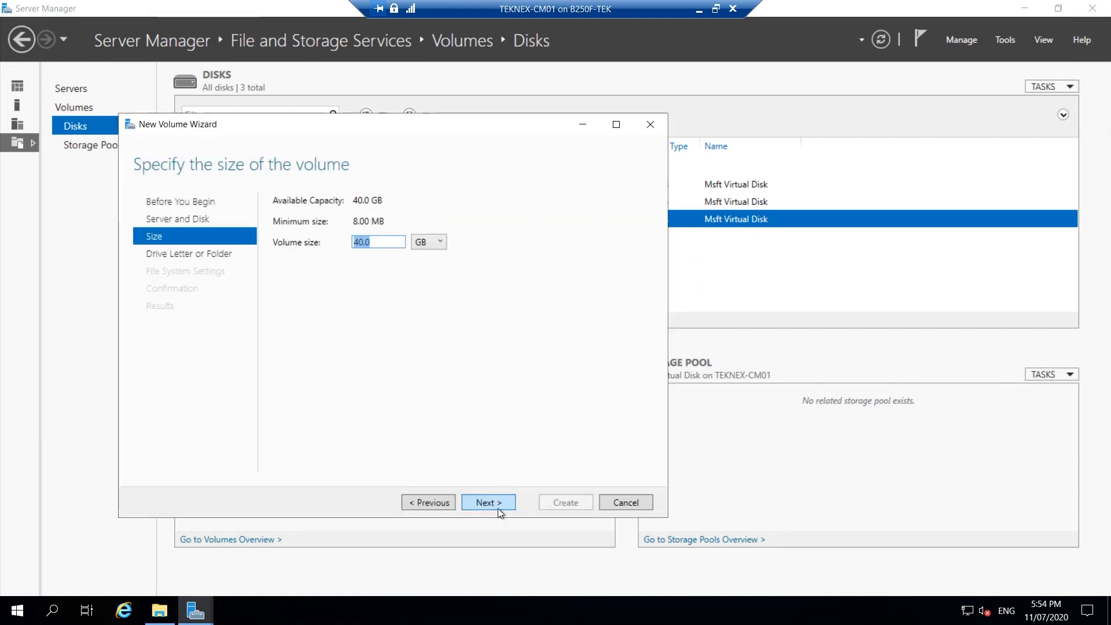
{"action": "left_click", "coordinate": [501, 502]}
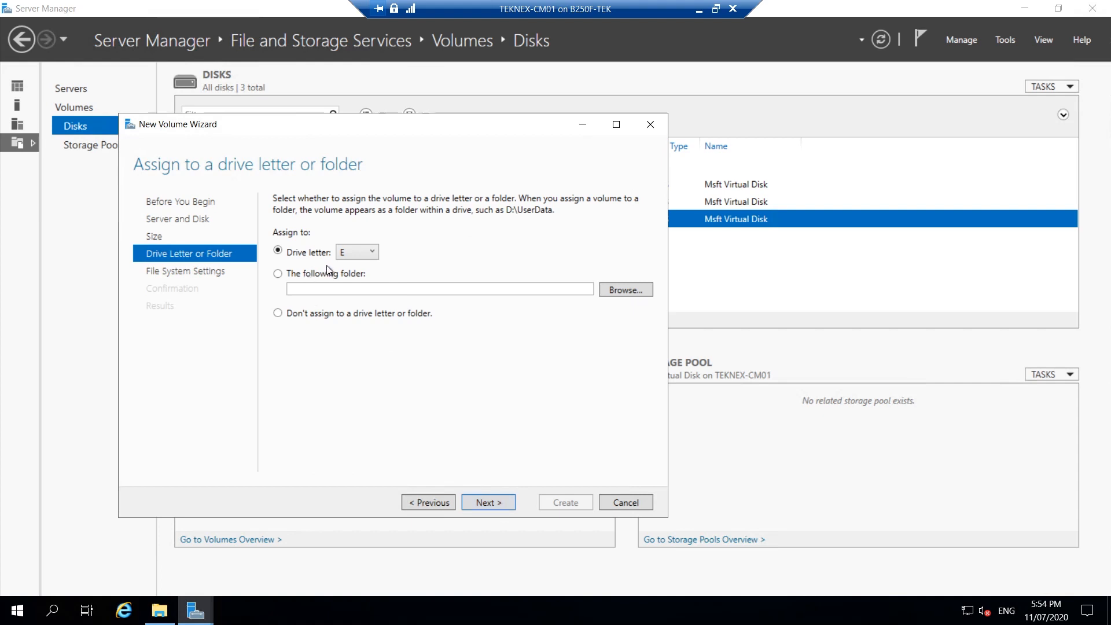
{"action": "left_click", "coordinate": [496, 501]}
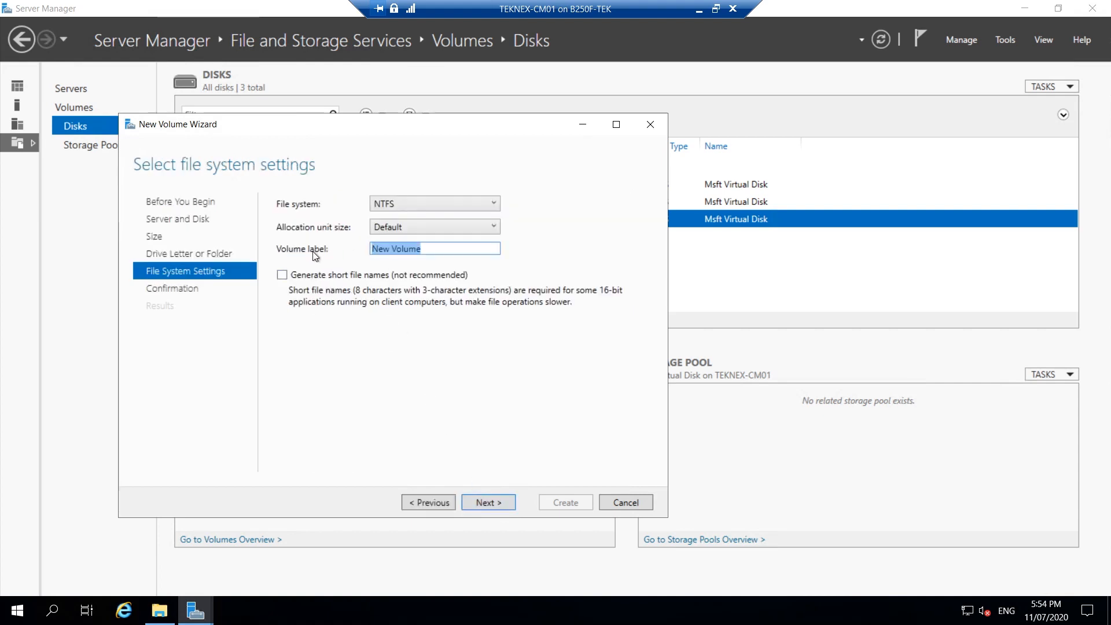
Step: Label the NTFS volume CM_TempDB, set its allocation unit size to 64K and create it
{"action": "type", "text": "CM_TempDB"}
{"action": "left_click", "coordinate": [424, 228]}
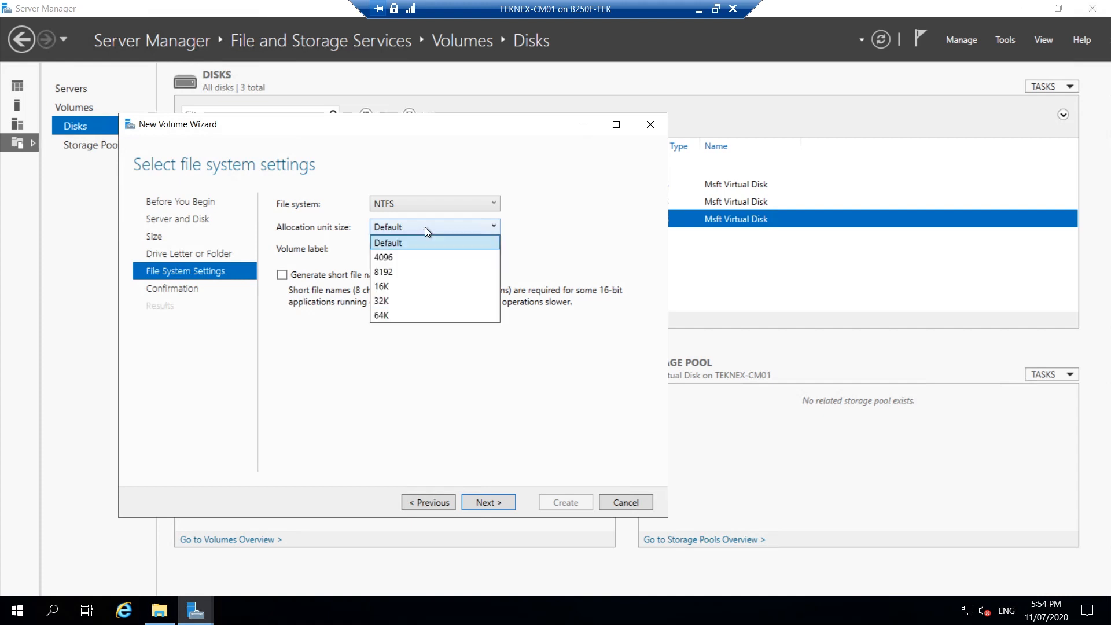
{"action": "left_click", "coordinate": [382, 314]}
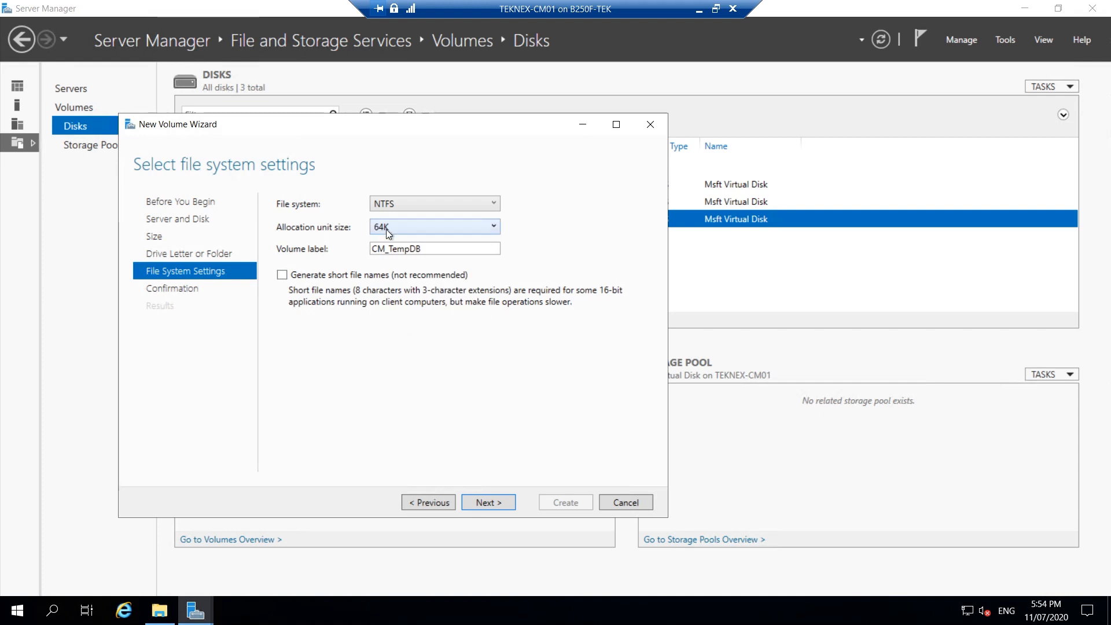
{"action": "left_click", "coordinate": [498, 500]}
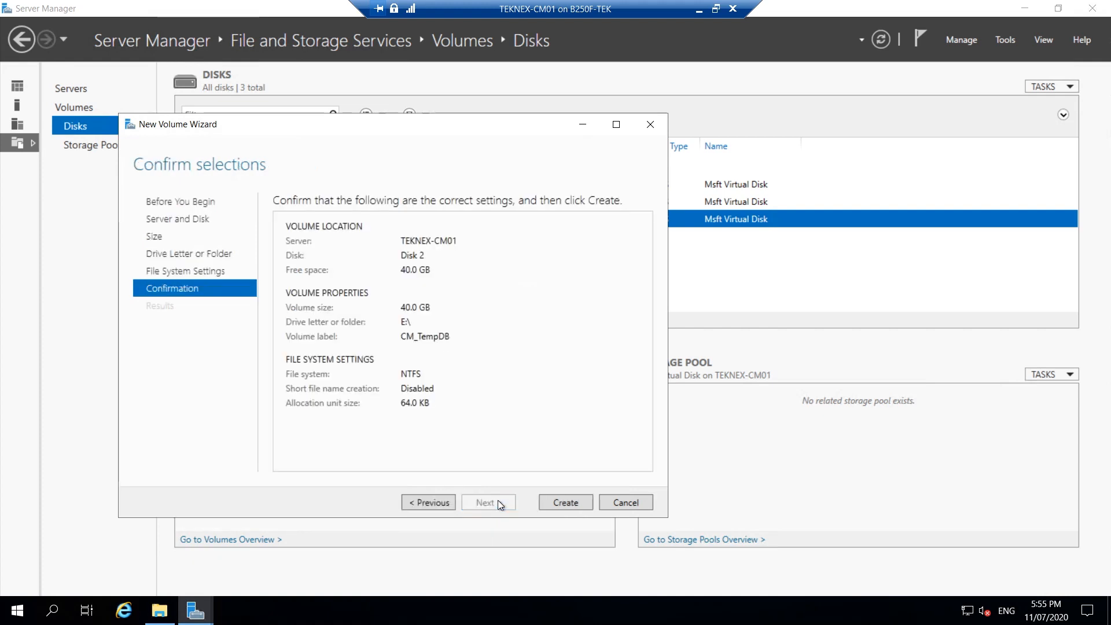
{"action": "left_click", "coordinate": [582, 499]}
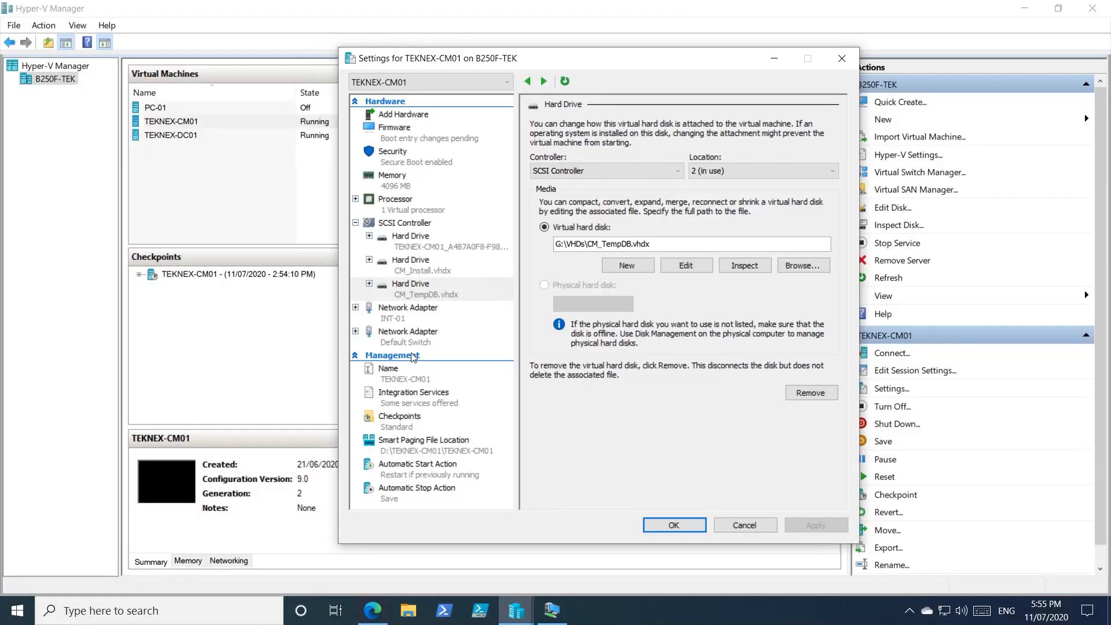
Step: Switch to Edge and read the Configuration Manager site sizing FAQ on formatting and allocation units for SQL database disks
{"action": "left_click", "coordinate": [372, 609]}
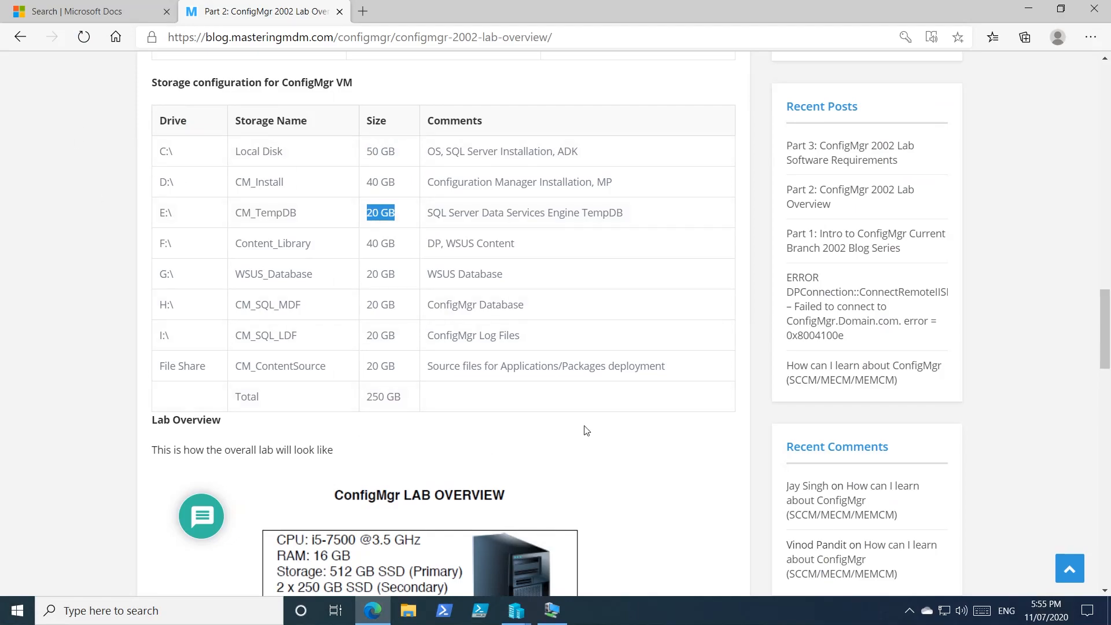
{"action": "left_click", "coordinate": [55, 9]}
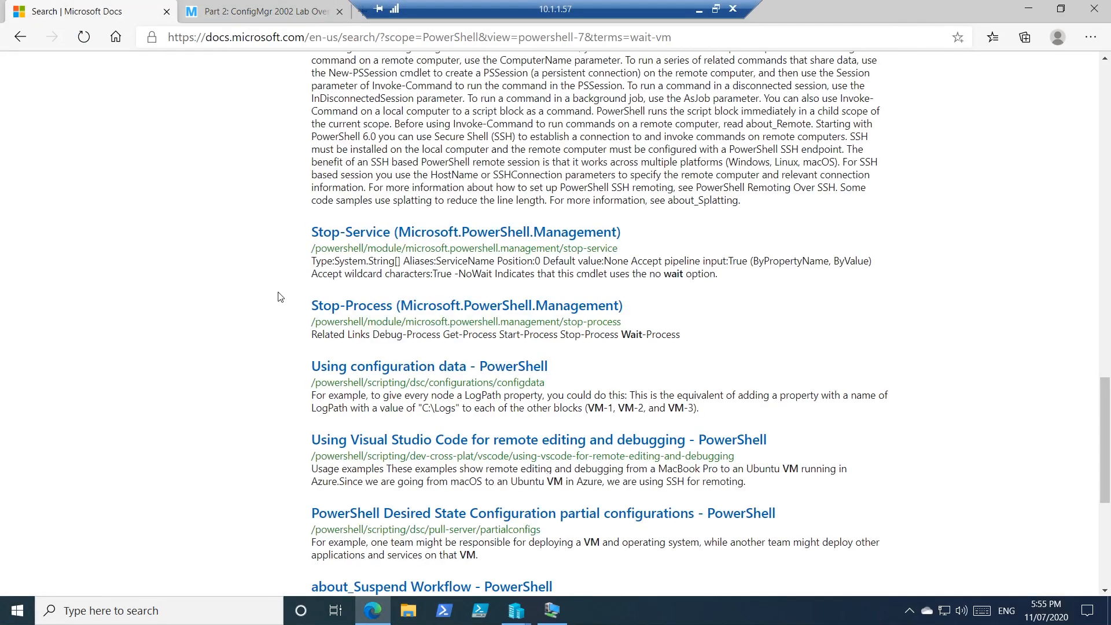
{"action": "scroll", "coordinate": [316, 301], "scroll_direction": "up", "scroll_amount": 8}
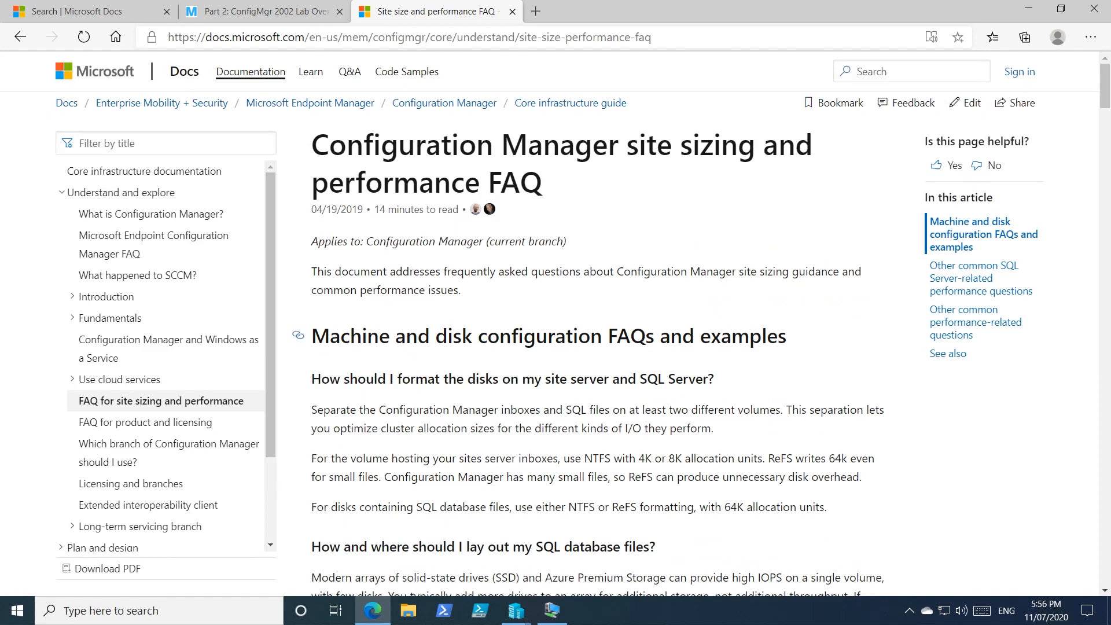
{"action": "scroll", "coordinate": [595, 347], "scroll_direction": "down", "scroll_amount": 3}
{"action": "left_click_drag", "start_coordinate": [717, 343], "coordinate": [800, 343]}
{"action": "left_click", "coordinate": [328, 343]}
{"action": "left_click_drag", "start_coordinate": [329, 343], "coordinate": [826, 343]}
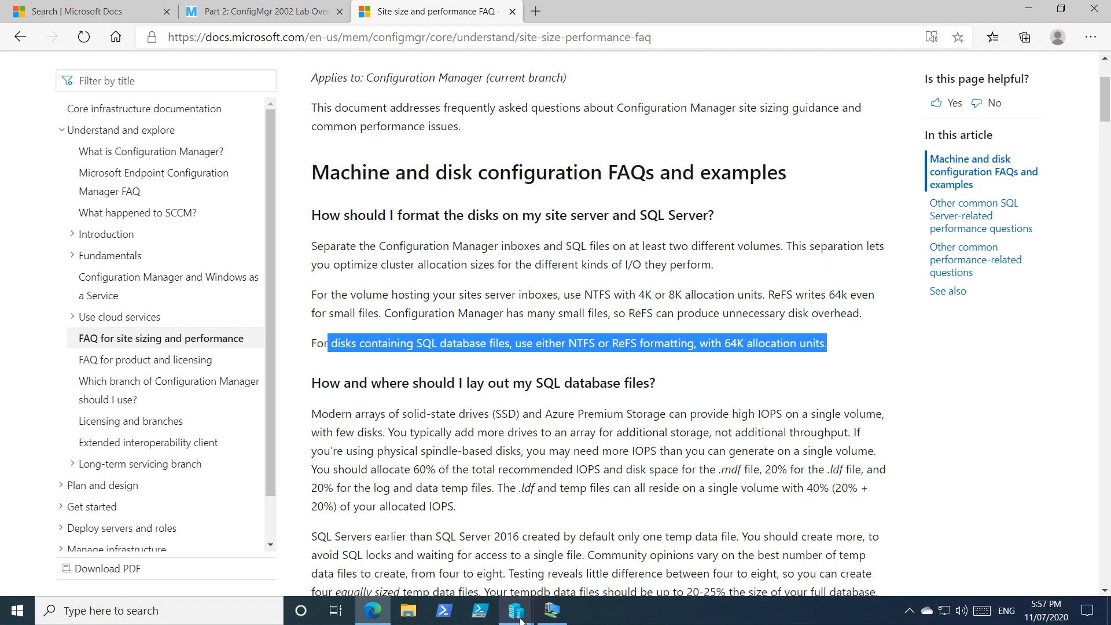
Step: Copy the storage name Content_Library from the F:\ row of the lab overview's storage table, and switch to Hyper-V Manager
{"action": "left_click", "coordinate": [266, 11]}
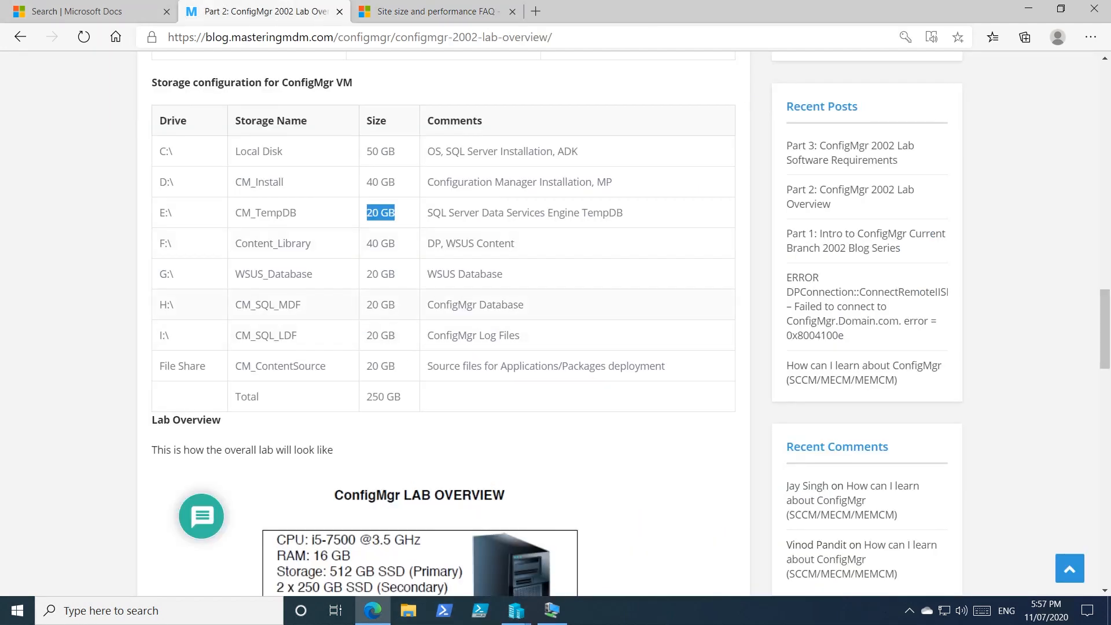
{"action": "left_click_drag", "start_coordinate": [311, 243], "coordinate": [235, 243]}
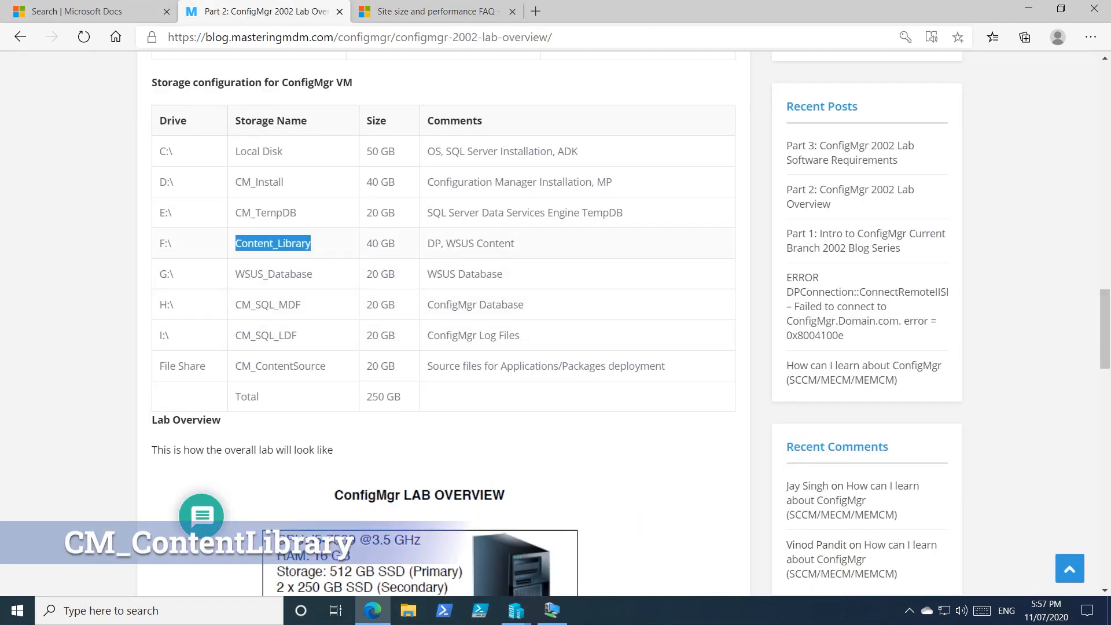
{"action": "right_click", "coordinate": [269, 245]}
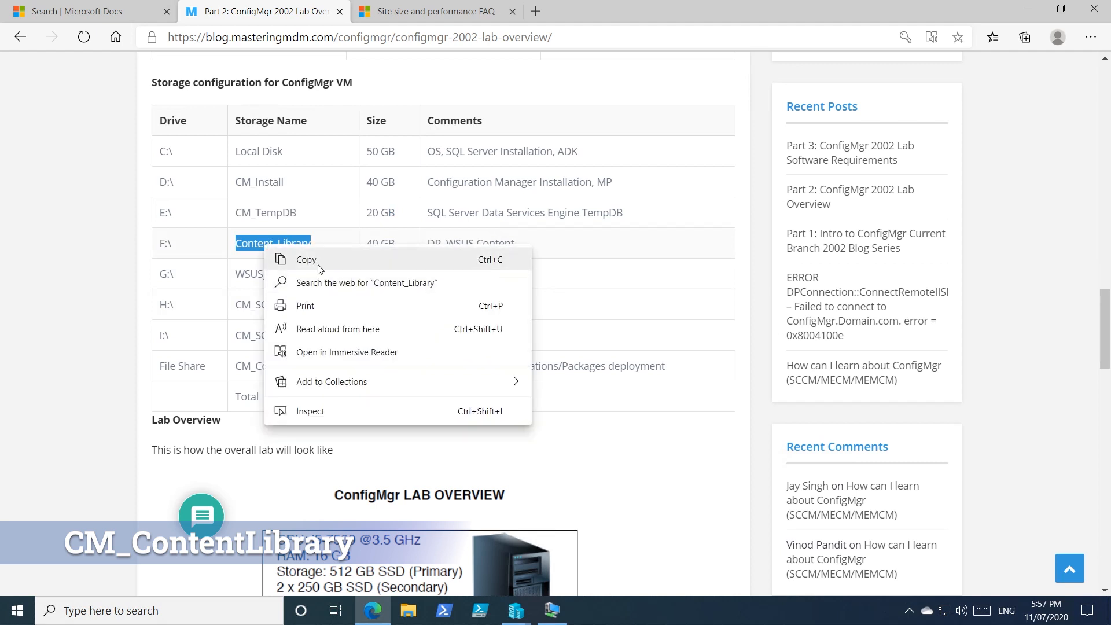
{"action": "left_click", "coordinate": [322, 260]}
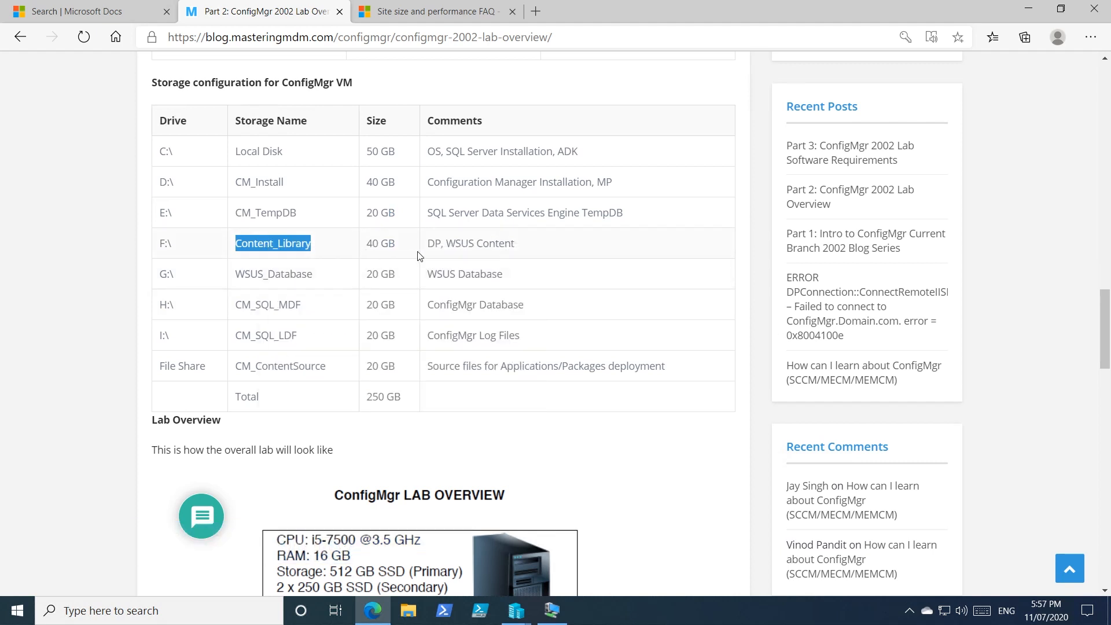
{"action": "left_click", "coordinate": [517, 612]}
{"action": "left_click", "coordinate": [461, 543]}
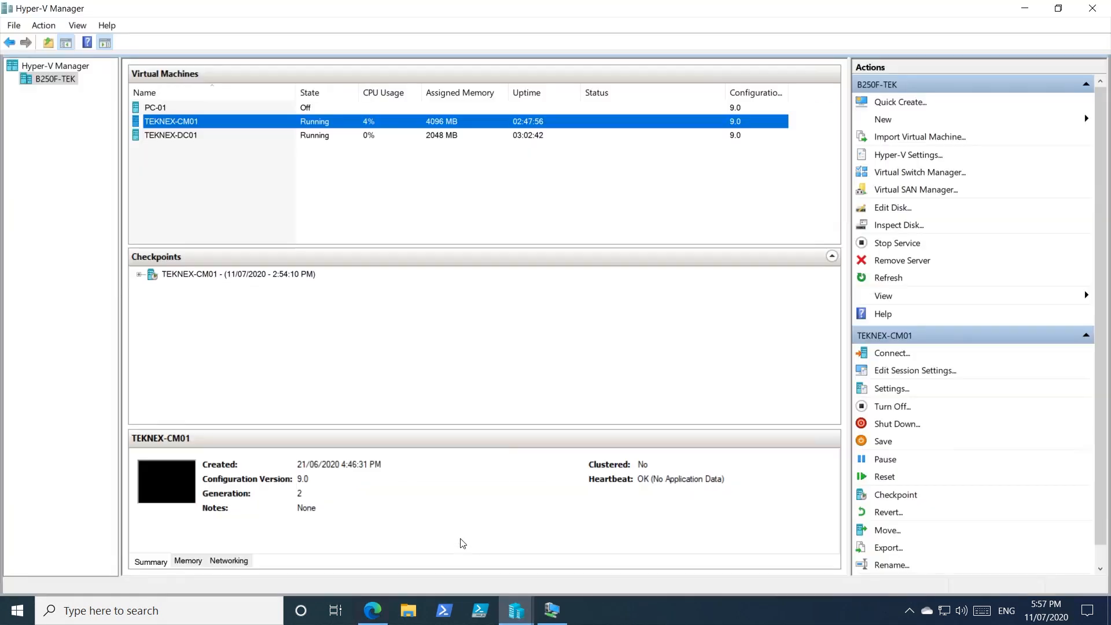
Step: Return to TEKNEX-CM01's open settings window and add a hard drive to its SCSI controller
{"action": "mouse_move", "coordinate": [516, 615]}
{"action": "left_click", "coordinate": [560, 576]}
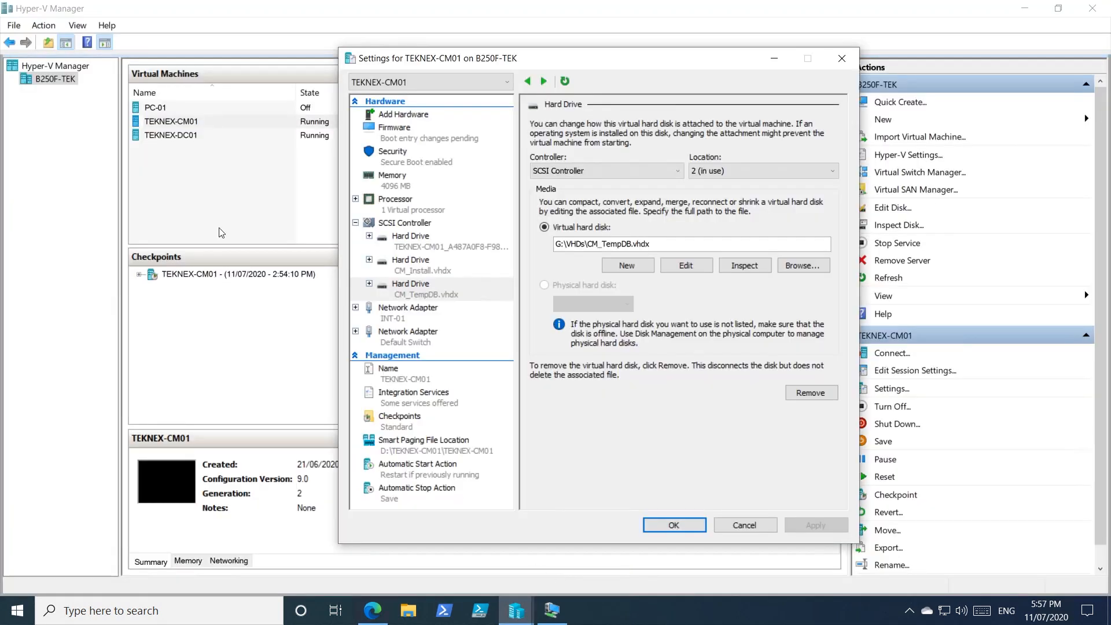
{"action": "left_click_drag", "start_coordinate": [629, 62], "coordinate": [517, 69]}
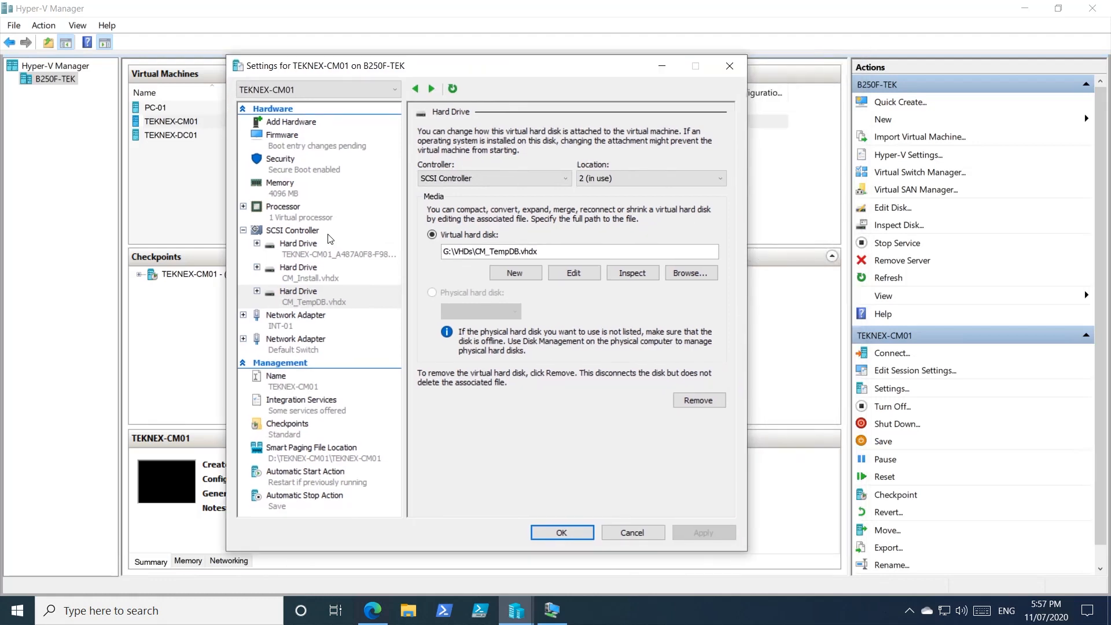
{"action": "left_click", "coordinate": [329, 235]}
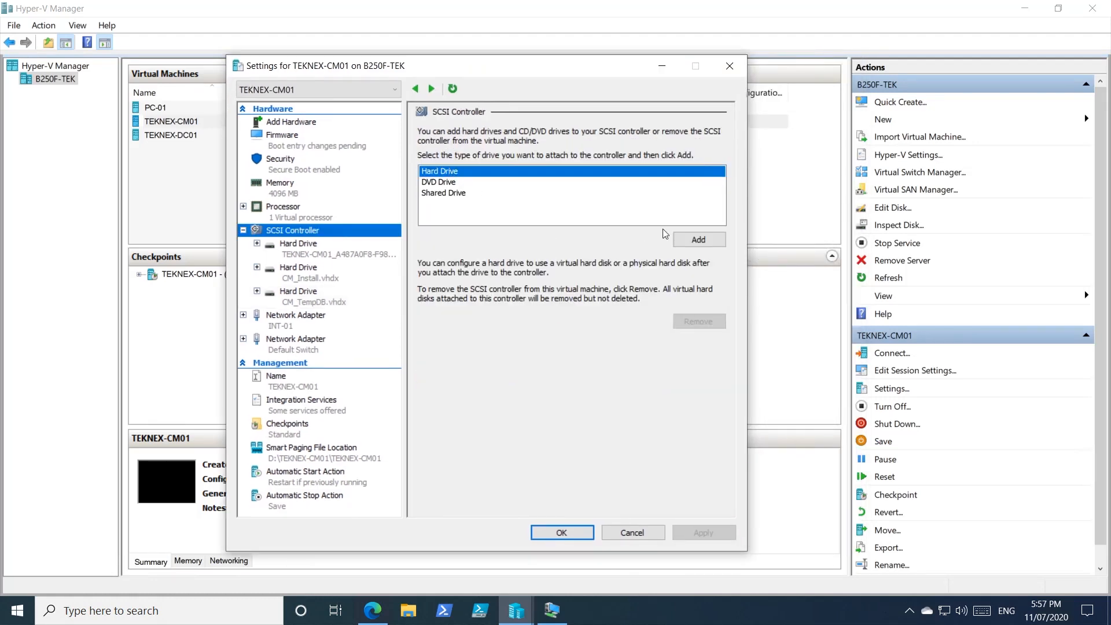
{"action": "left_click", "coordinate": [699, 240]}
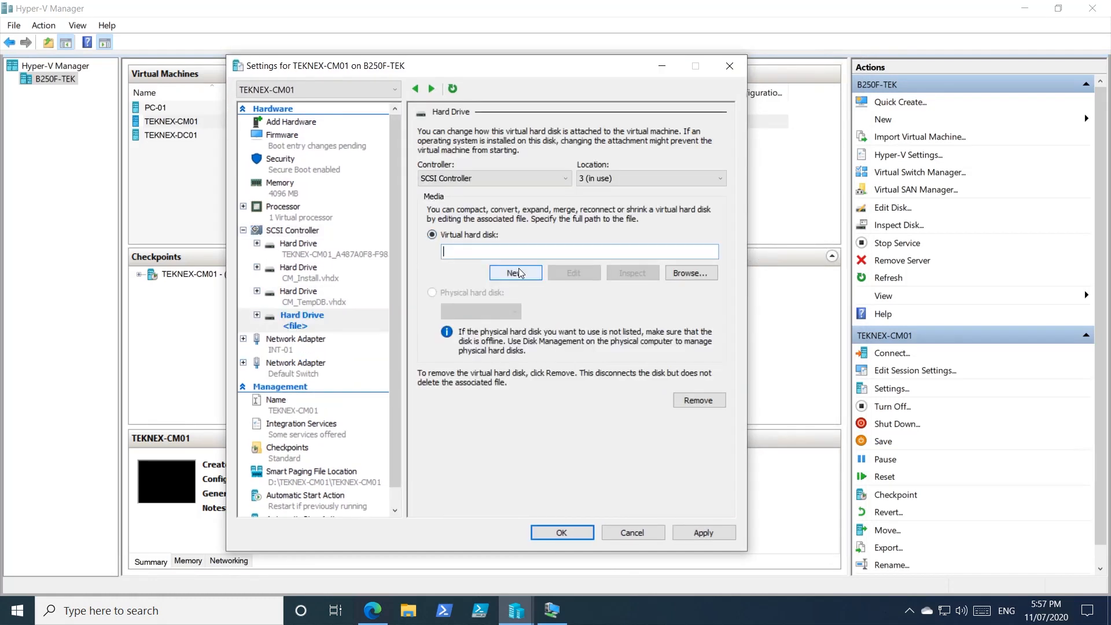
Step: Start a new dynamically expanding virtual hard disk for the added drive and name it Content_Library.vhdx in C:\Hyper-V\VHDs\
{"action": "left_click", "coordinate": [519, 273]}
{"action": "left_click", "coordinate": [580, 474]}
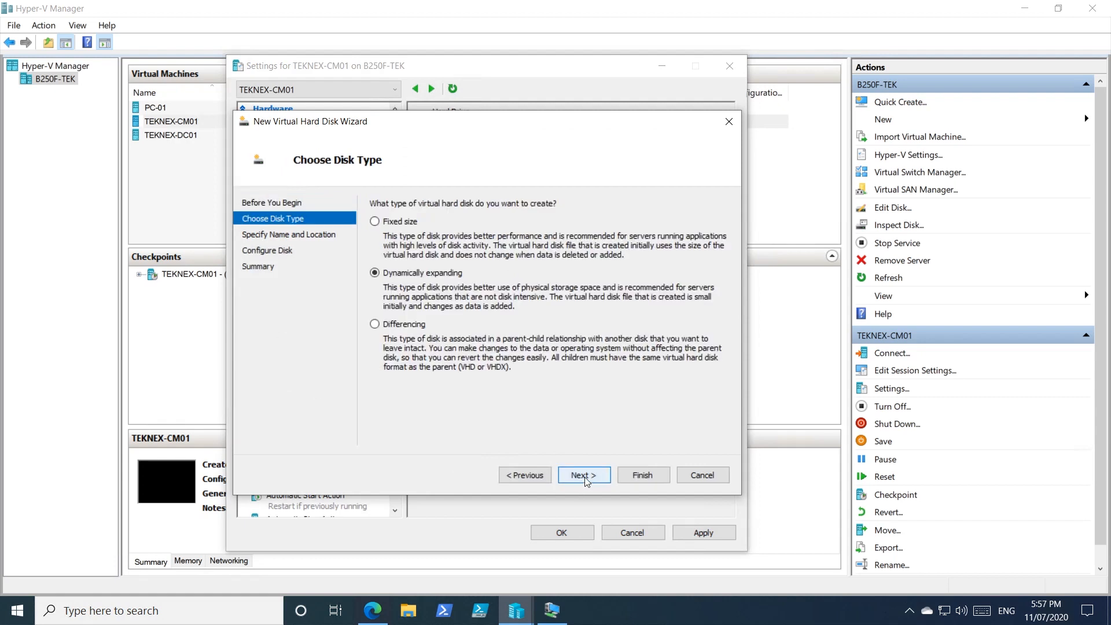
{"action": "left_click", "coordinate": [579, 473]}
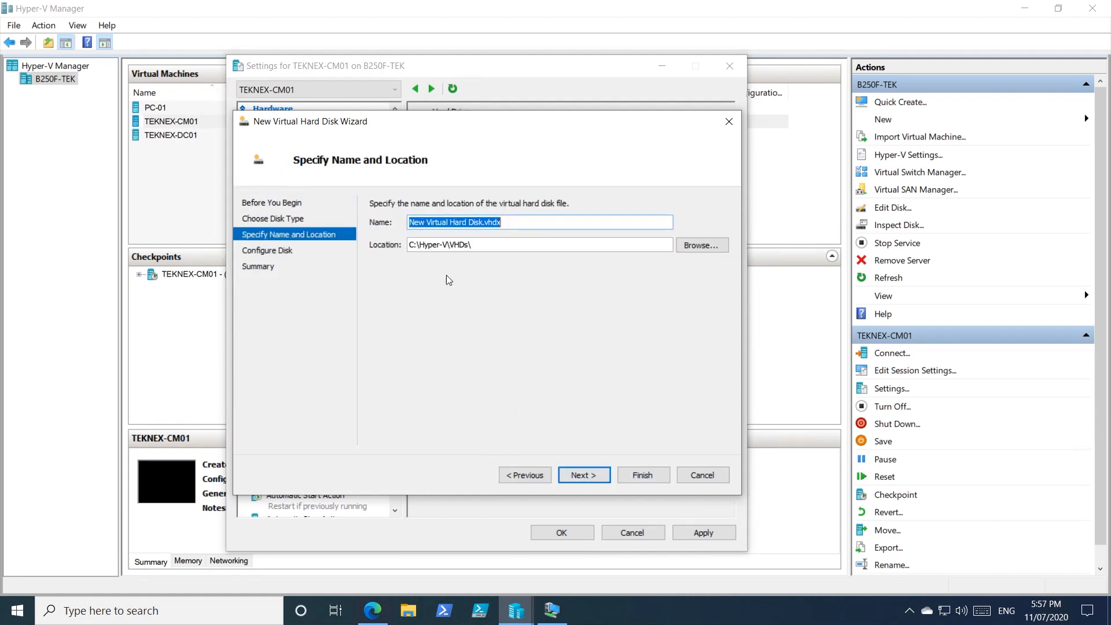
{"action": "left_click", "coordinate": [497, 245]}
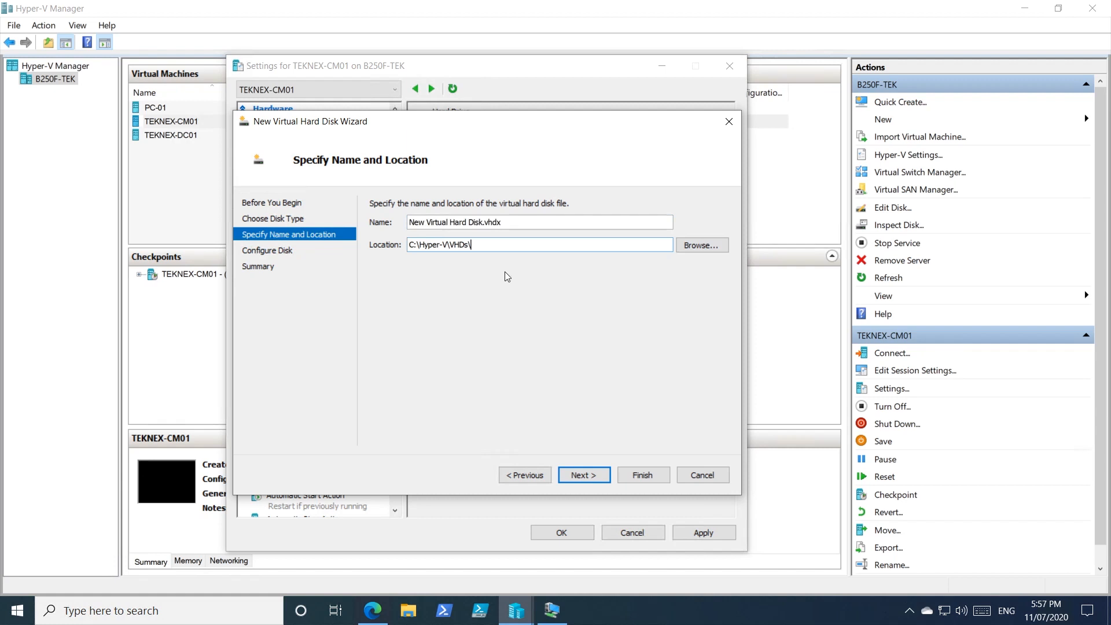
{"action": "left_click_drag", "start_coordinate": [483, 222], "coordinate": [409, 222]}
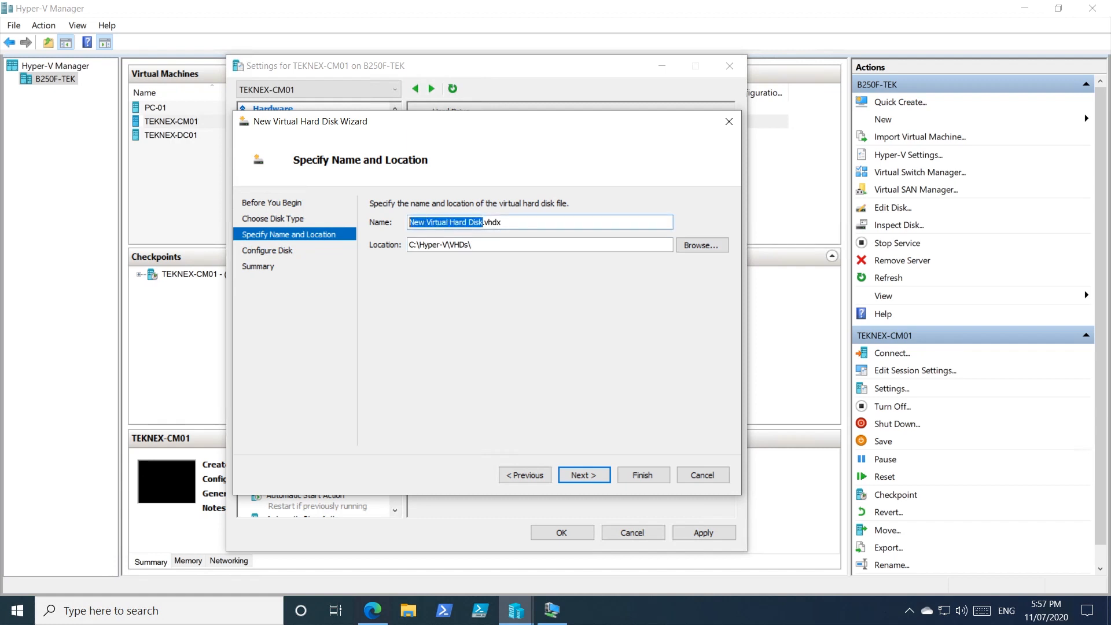
{"action": "key", "text": "ctrl+v"}
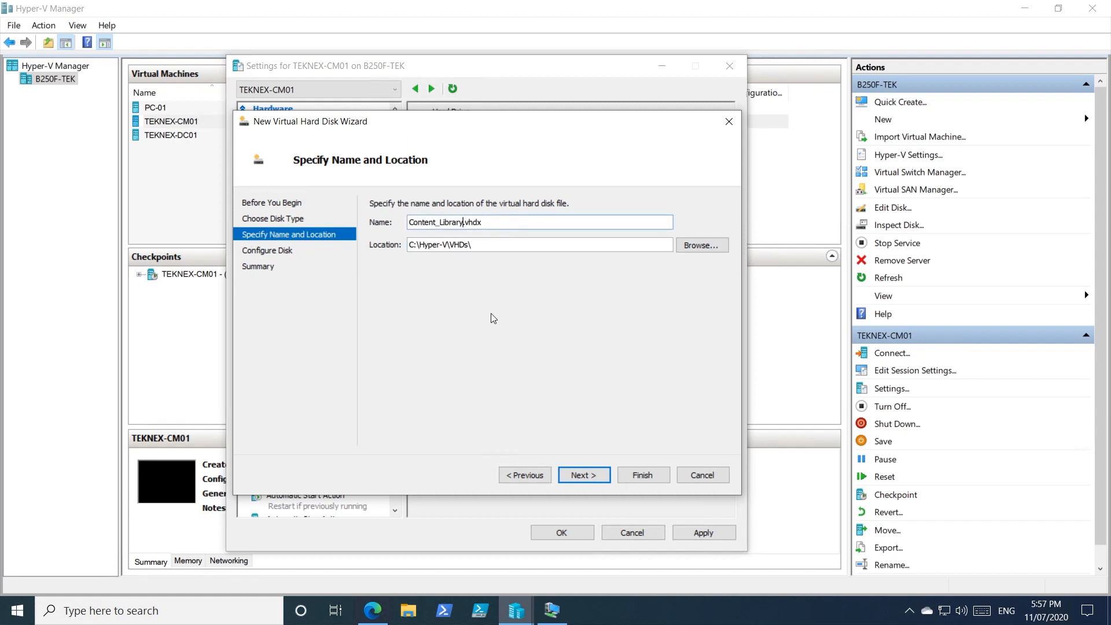
{"action": "left_click", "coordinate": [589, 477]}
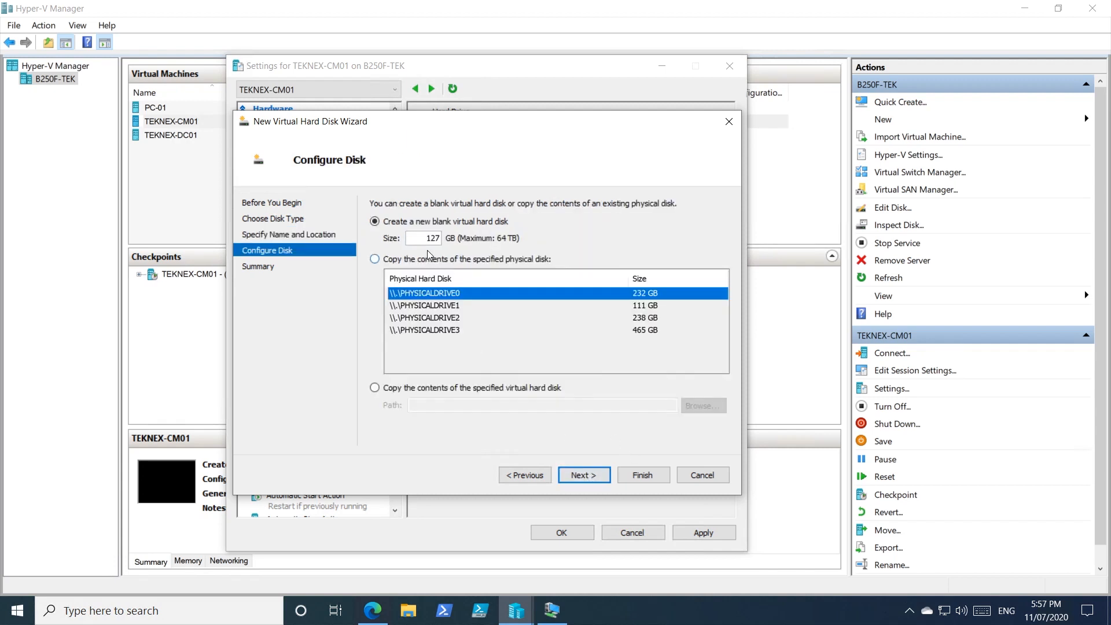
Step: Set the new blank disk's size to 100 GB, create it and apply the VM settings
{"action": "type", "text": "100"}
{"action": "left_click", "coordinate": [387, 616]}
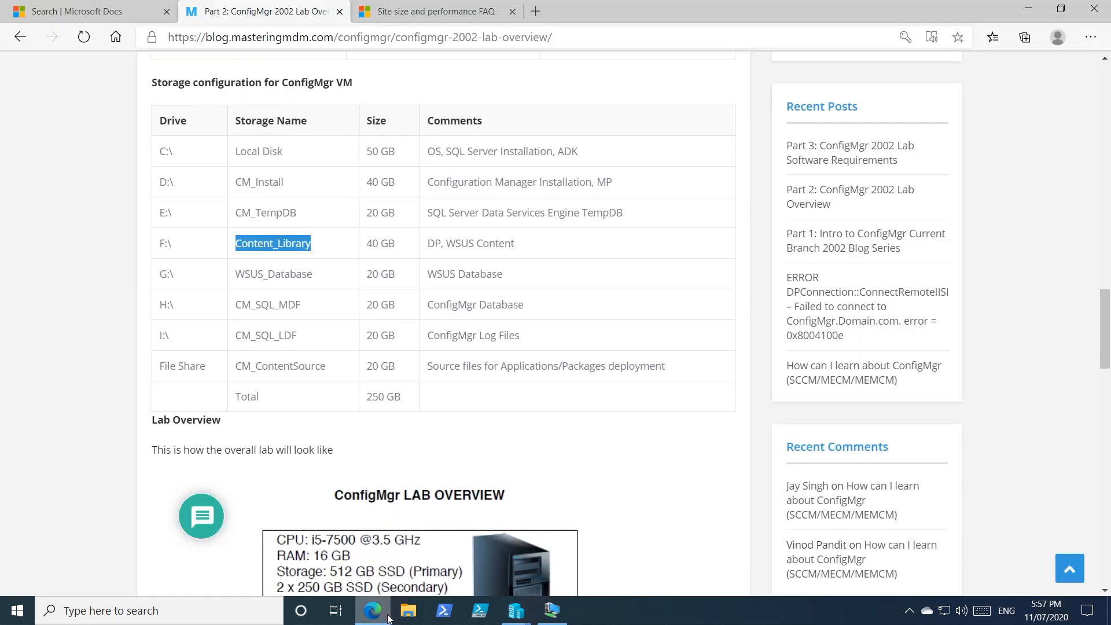
{"action": "left_click", "coordinate": [389, 616]}
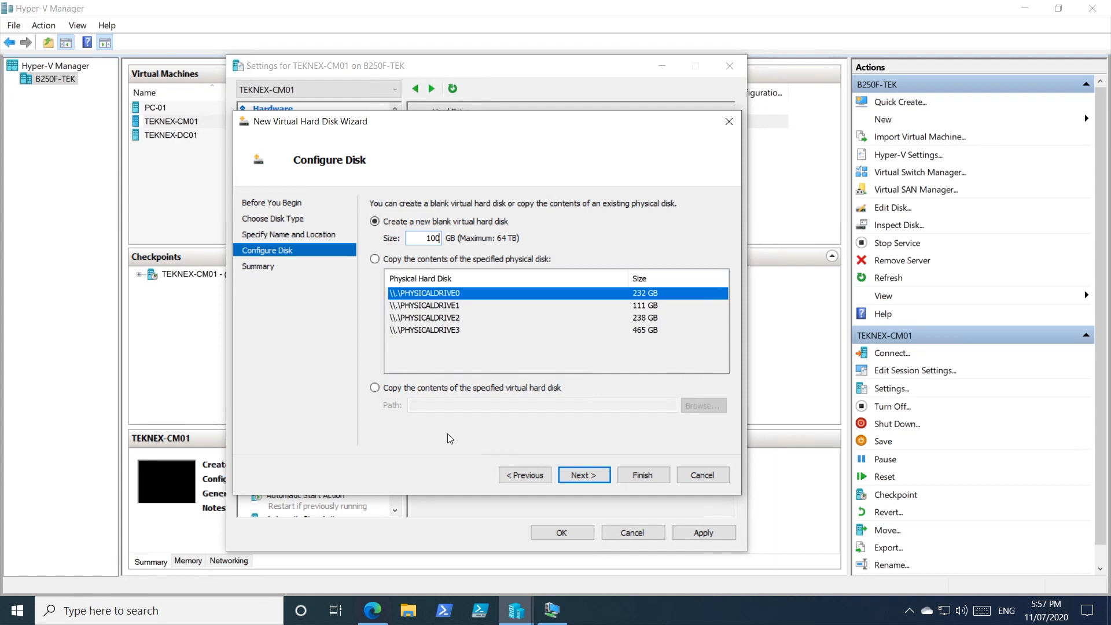
{"action": "double_click", "coordinate": [431, 238]}
{"action": "left_click", "coordinate": [592, 485]}
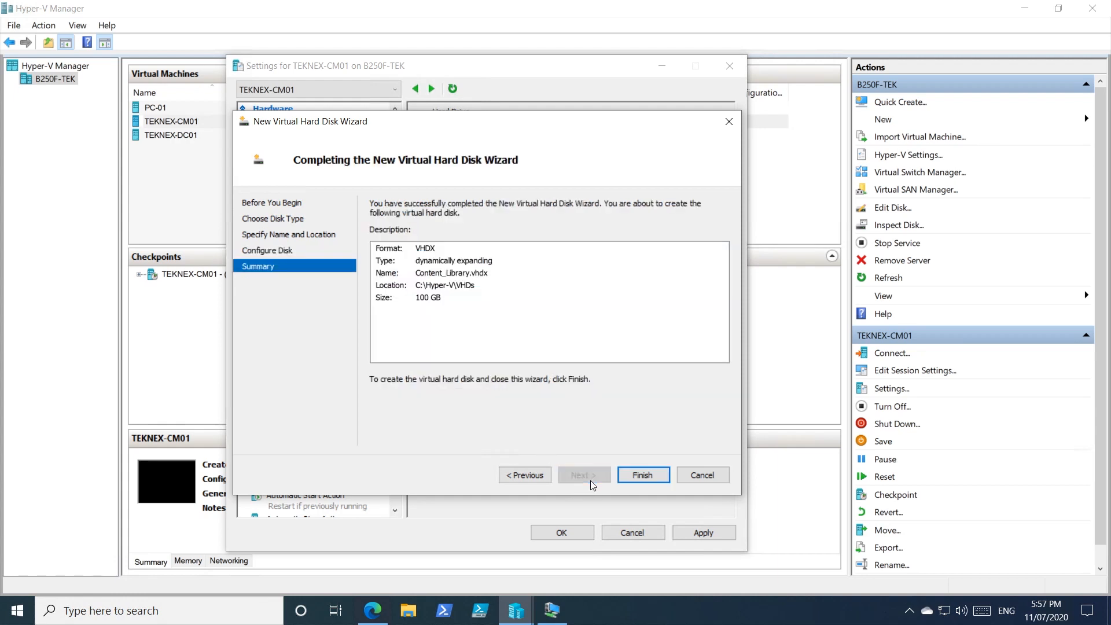
{"action": "left_click", "coordinate": [658, 480]}
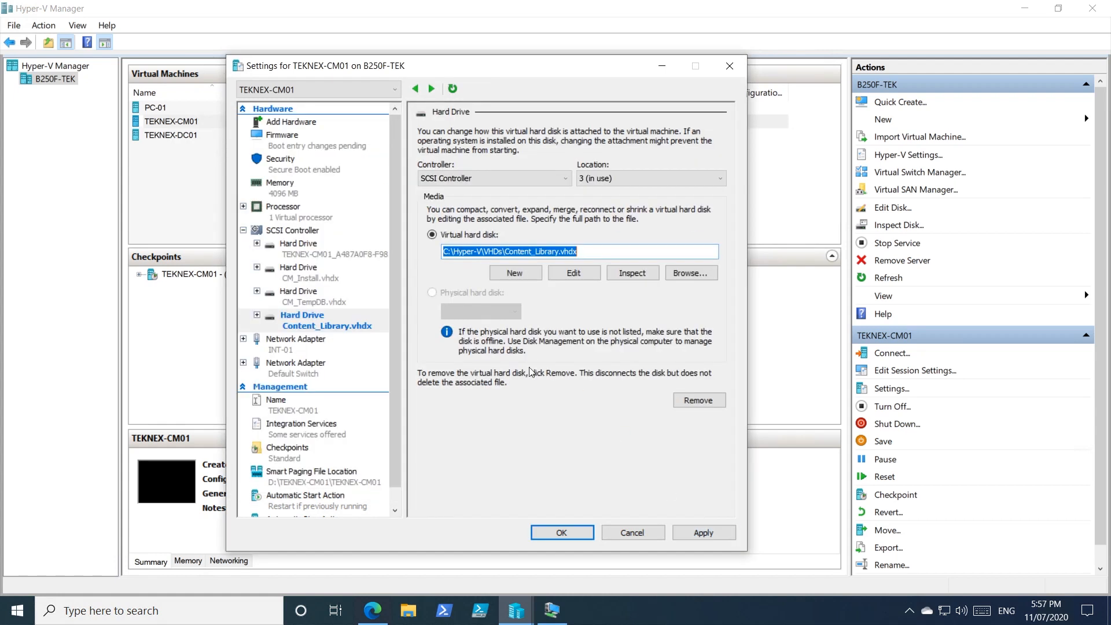
{"action": "left_click", "coordinate": [705, 532]}
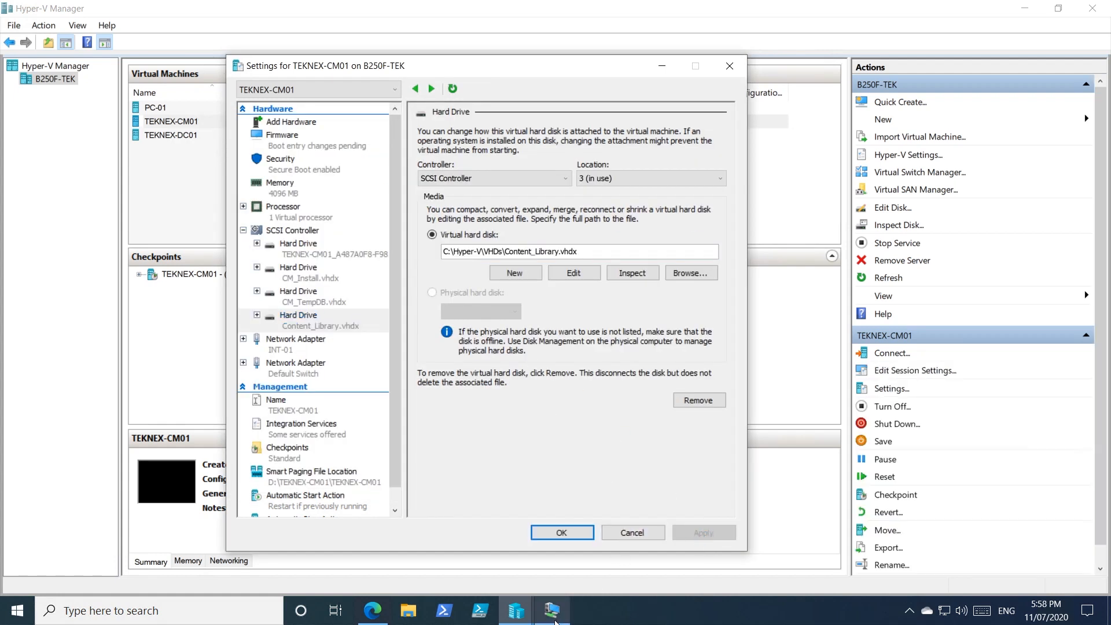
Step: Switch to the TEKNEX-CM01 VM, close the finished volume wizard and refresh Server Manager's disk list
{"action": "left_click", "coordinate": [551, 613]}
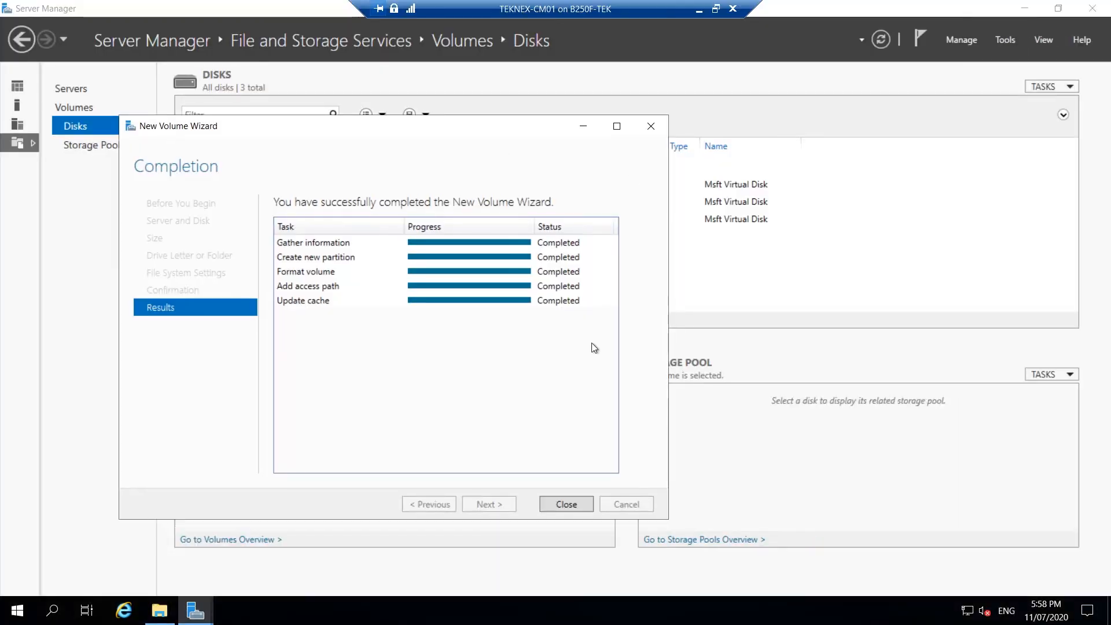
{"action": "left_click", "coordinate": [574, 499]}
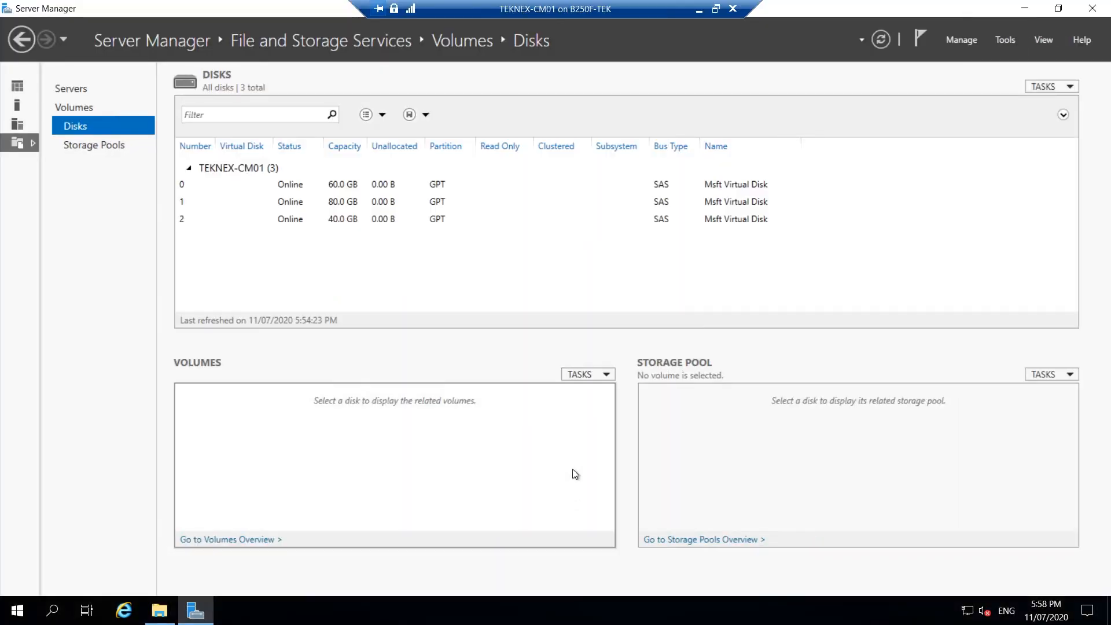
{"action": "left_click", "coordinate": [881, 40]}
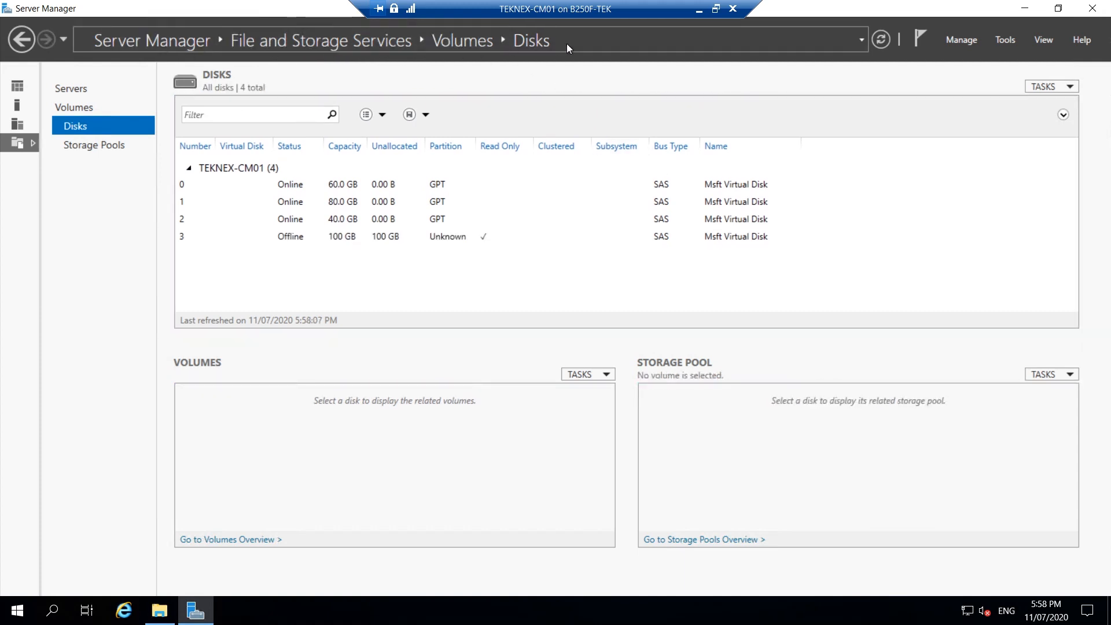
Step: Bring the offline 100 GB Disk 3 online
{"action": "left_click", "coordinate": [322, 235]}
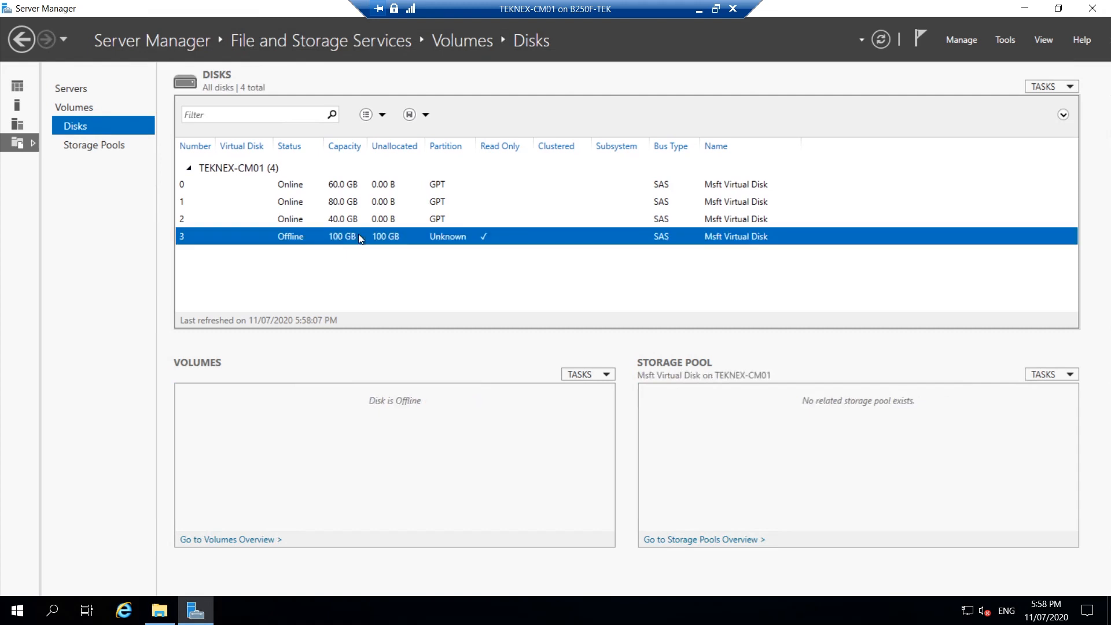
{"action": "right_click", "coordinate": [358, 235]}
{"action": "left_click", "coordinate": [400, 267]}
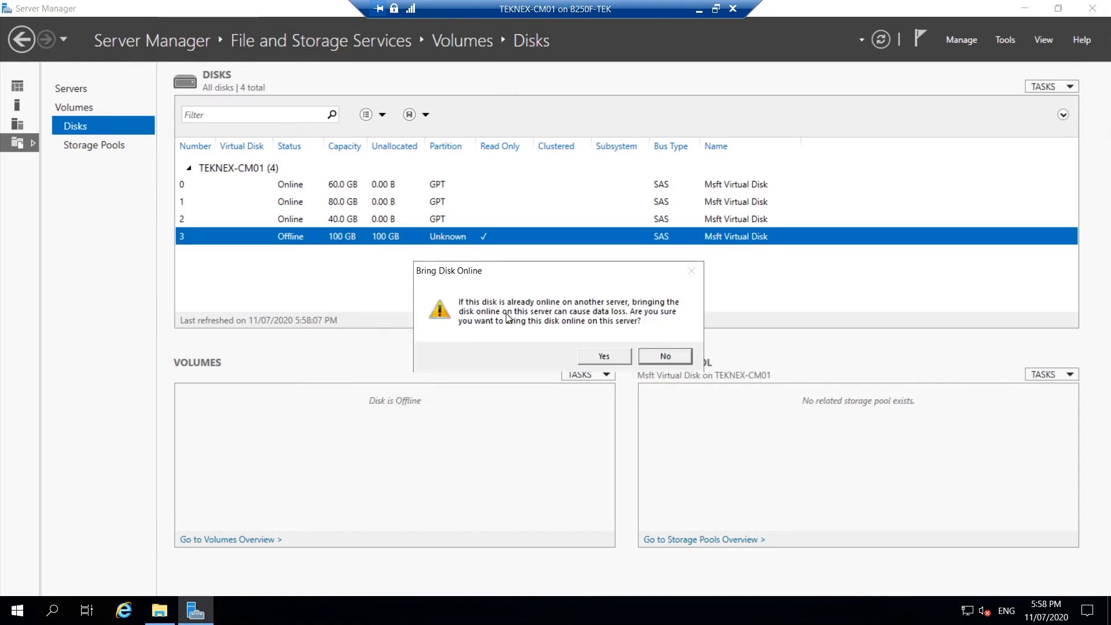
{"action": "left_click", "coordinate": [598, 355]}
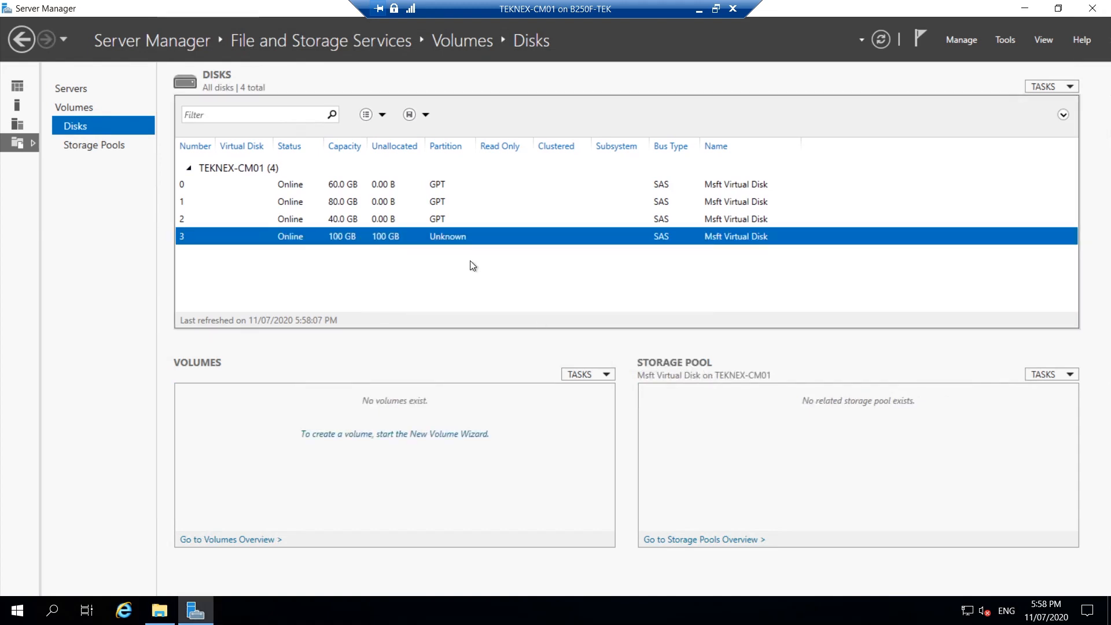
Step: Start a new volume on Disk 3, initialize the disk as GPT, and accept the full 100 GB size and drive letter F
{"action": "right_click", "coordinate": [475, 244]}
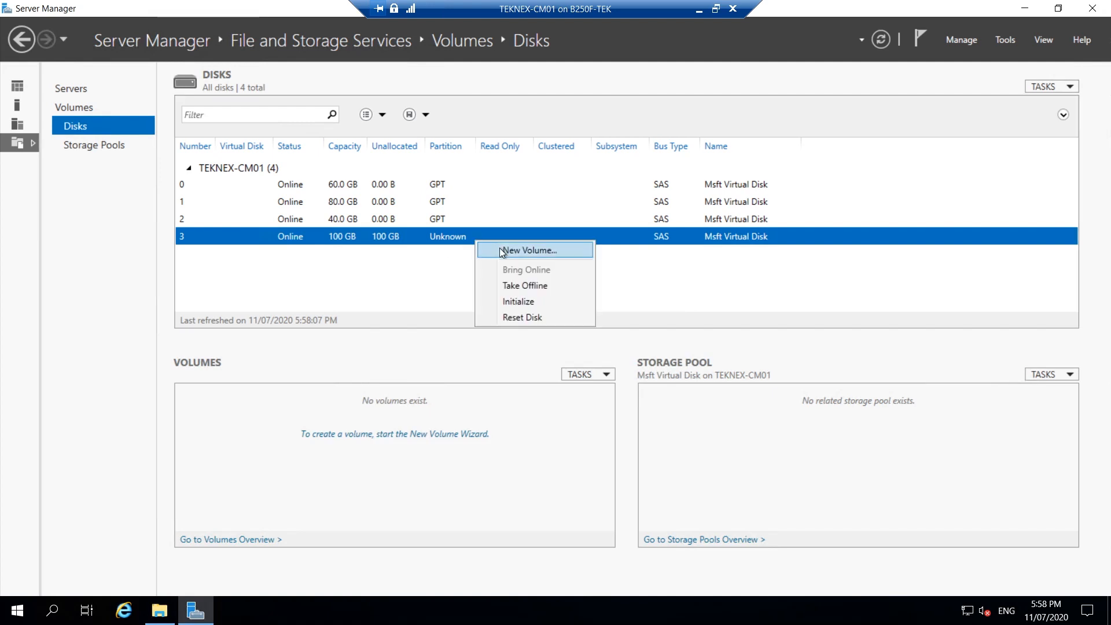
{"action": "left_click", "coordinate": [501, 251]}
{"action": "left_click", "coordinate": [397, 408]}
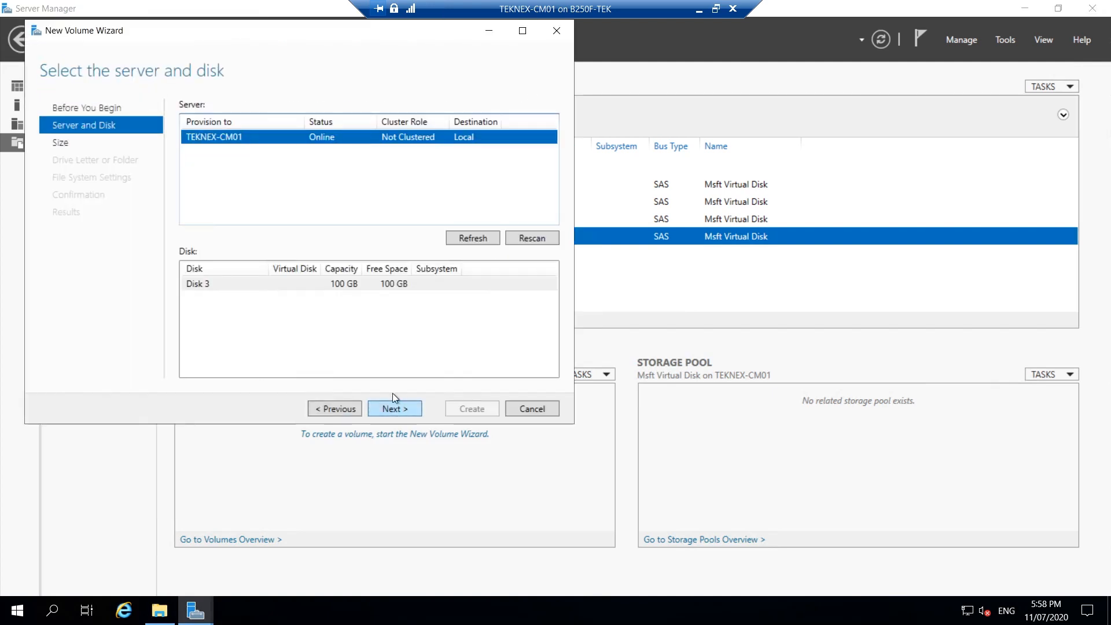
{"action": "left_click", "coordinate": [407, 408]}
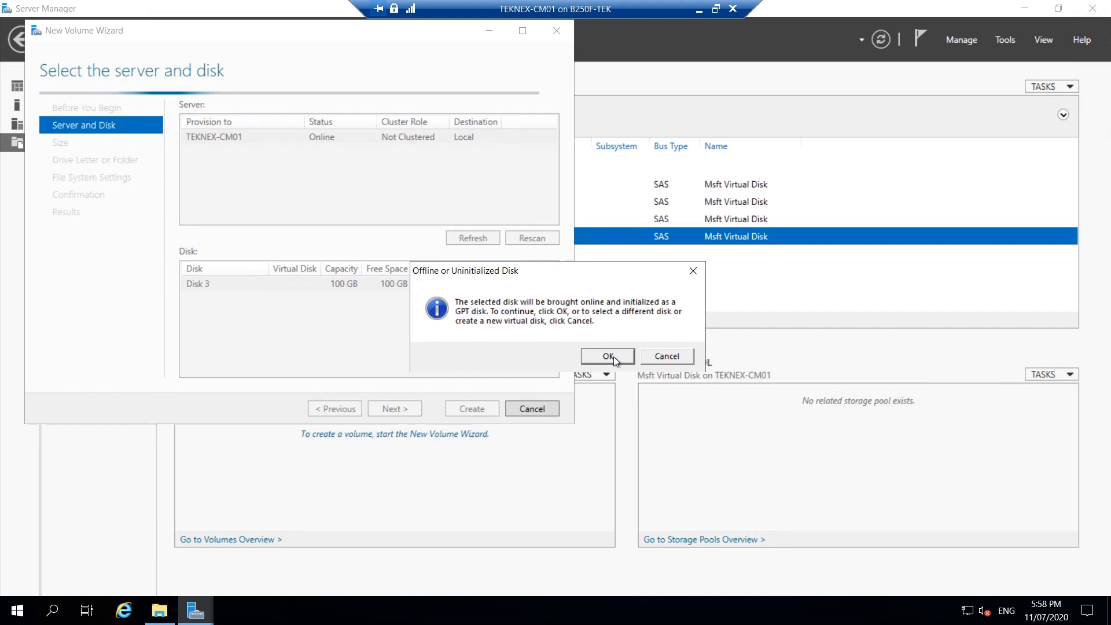
{"action": "left_click", "coordinate": [608, 356]}
{"action": "left_click", "coordinate": [411, 408]}
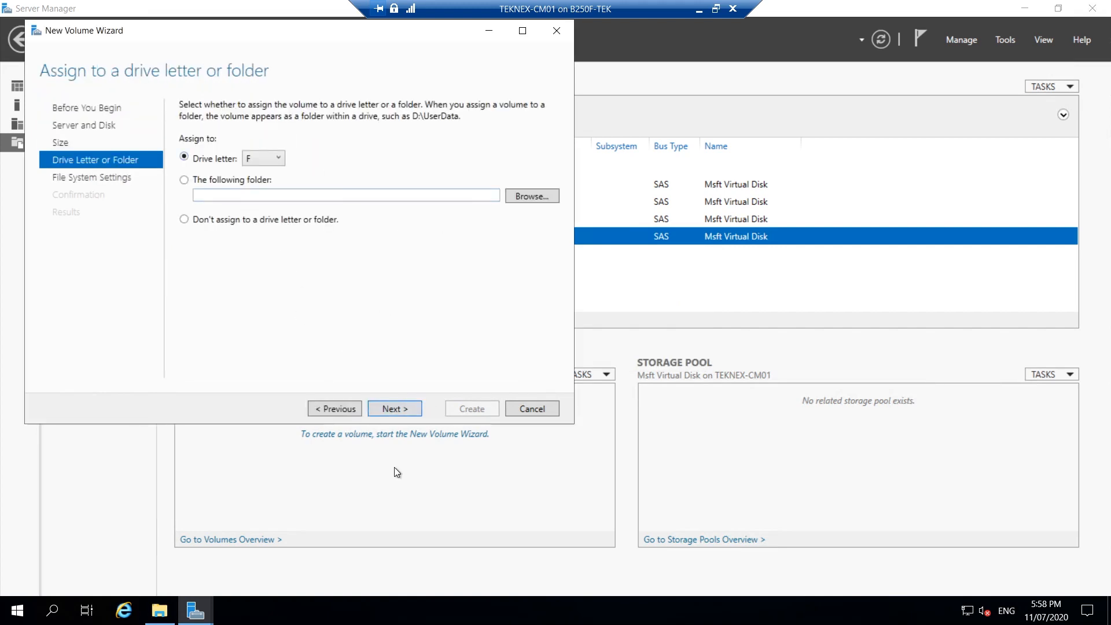
{"action": "left_click", "coordinate": [397, 409]}
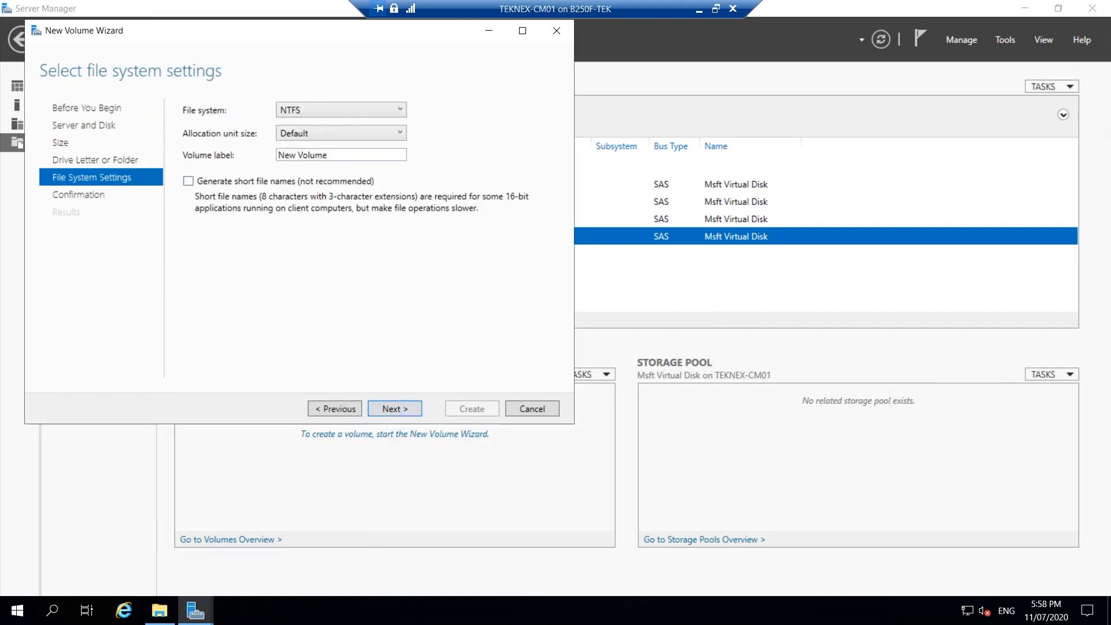
Step: Label the NTFS volume Content_Library, keep the default allocation unit size and create it
{"action": "type", "text": "Content_Library"}
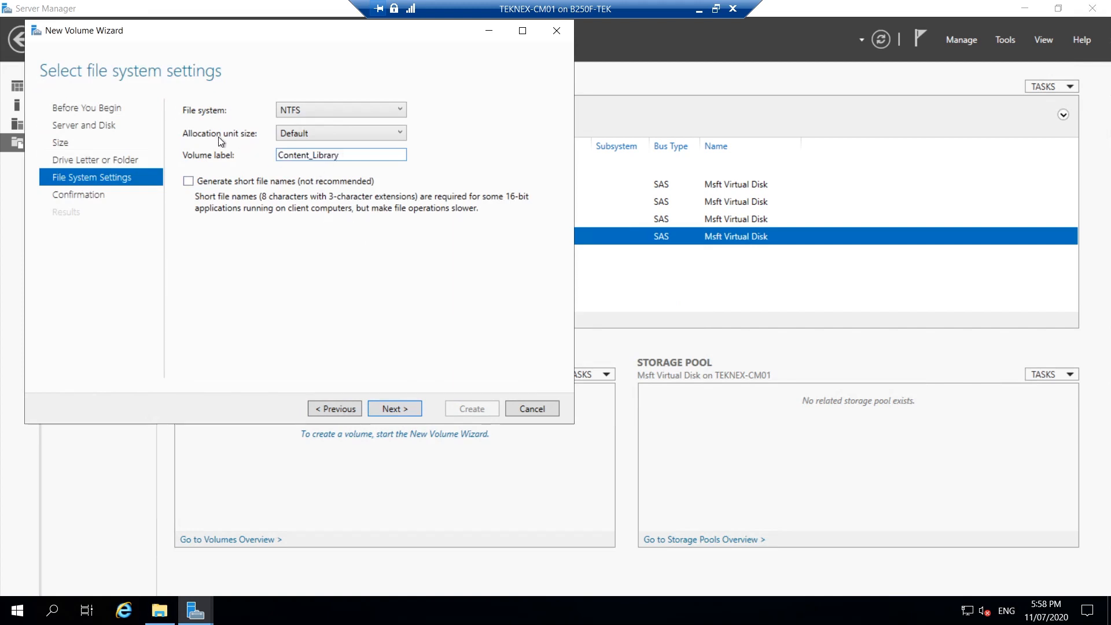
{"action": "left_click", "coordinate": [404, 408]}
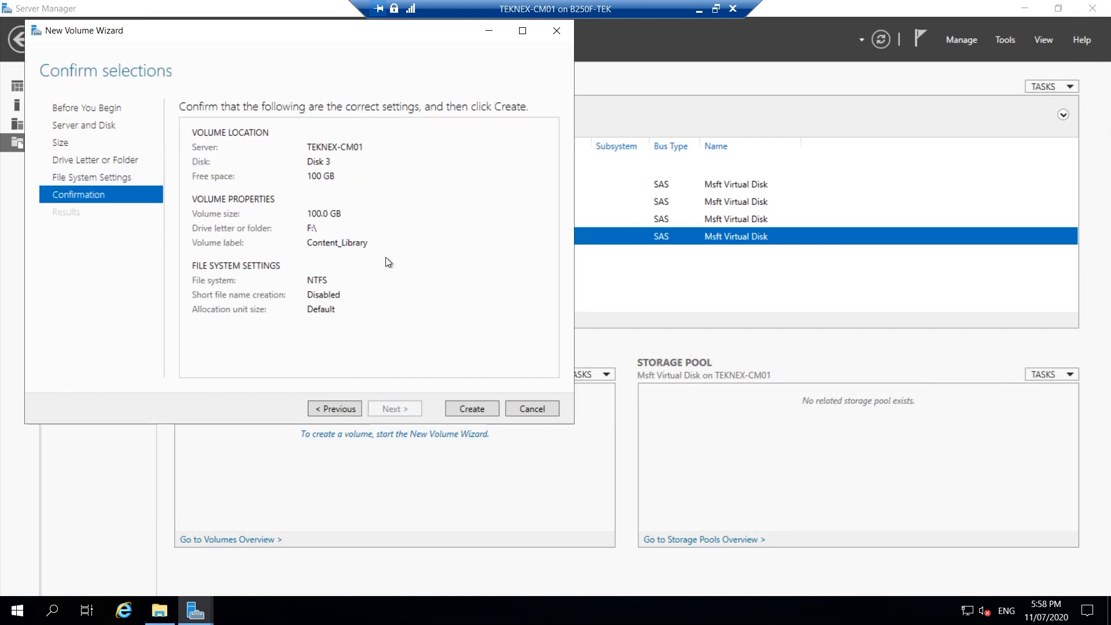
{"action": "left_click", "coordinate": [472, 408]}
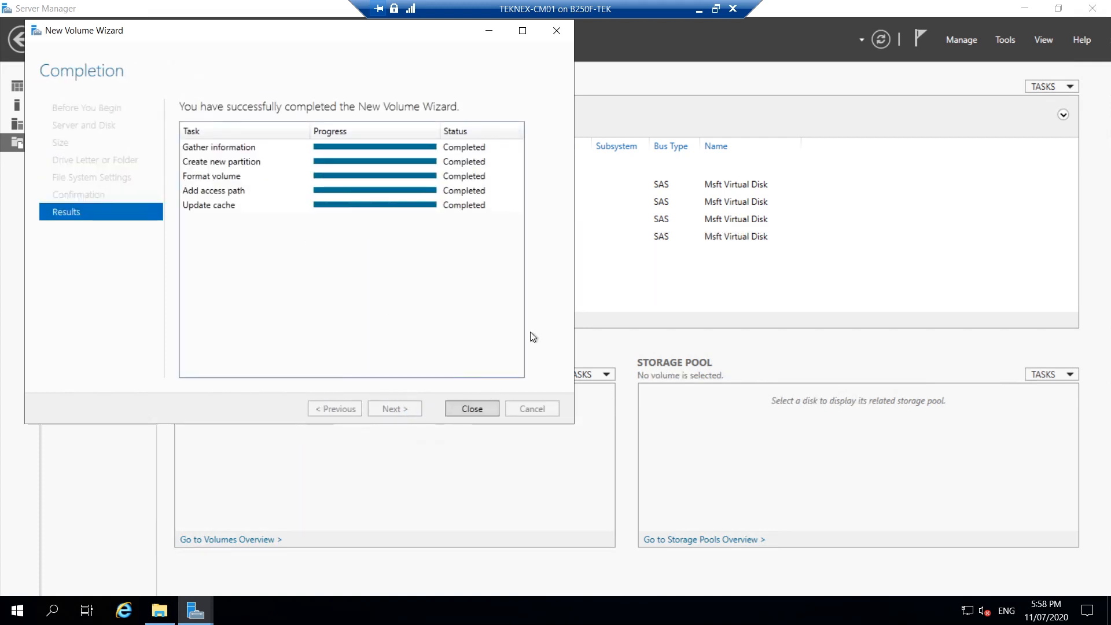
{"action": "left_click", "coordinate": [471, 408]}
Step: Switch to File Explorer in the VM and review the drives listed under This PC
{"action": "left_click", "coordinate": [159, 611]}
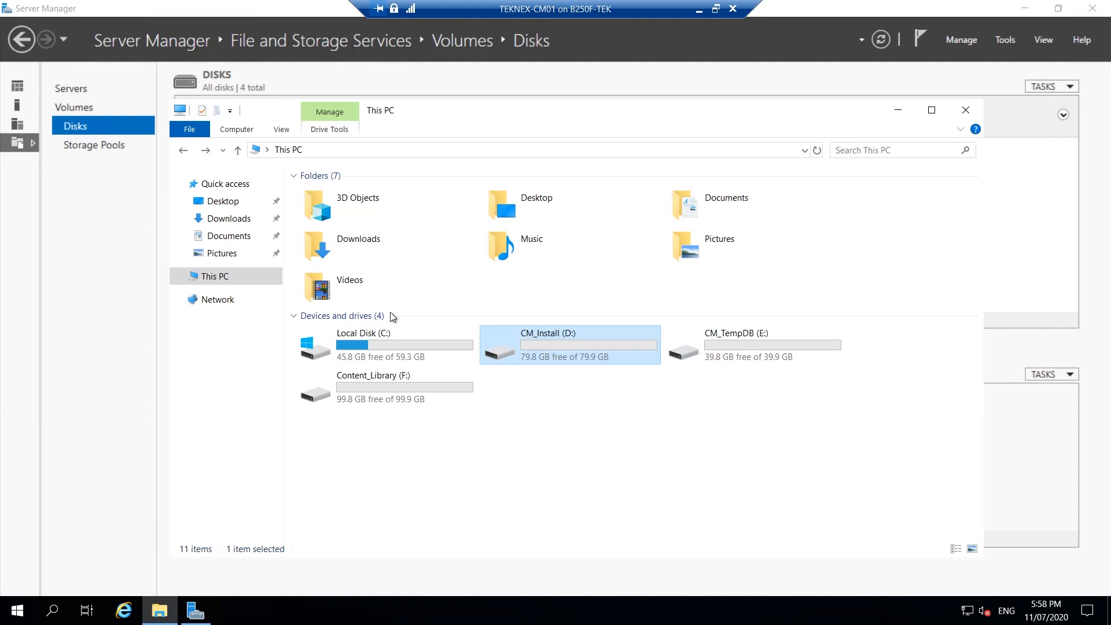
{"action": "left_click", "coordinate": [577, 450]}
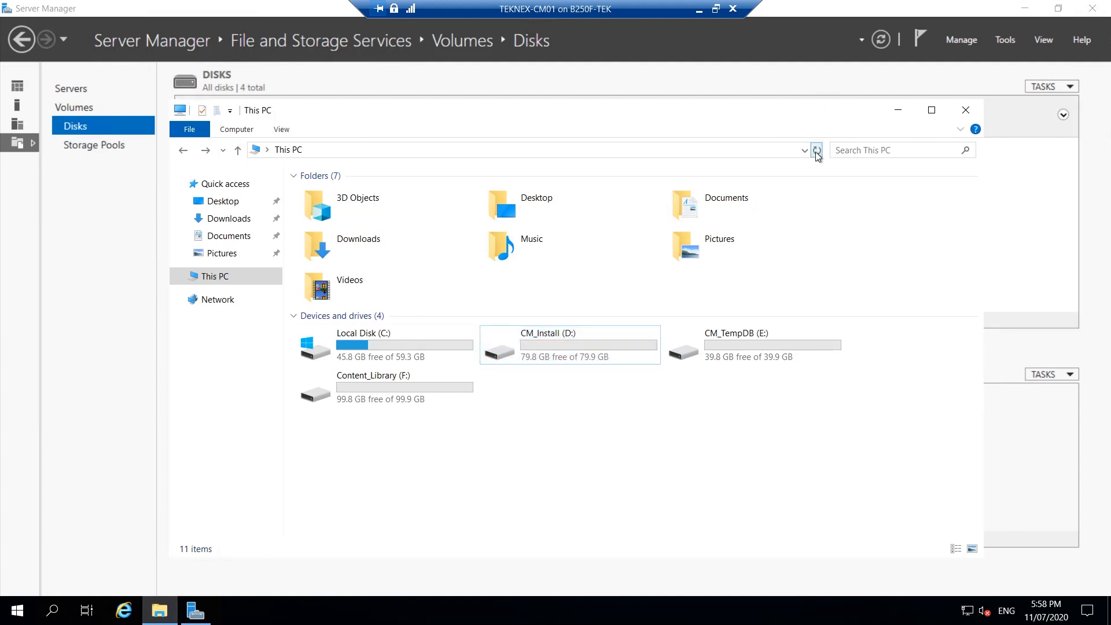
{"action": "left_click_drag", "start_coordinate": [858, 422], "coordinate": [283, 356]}
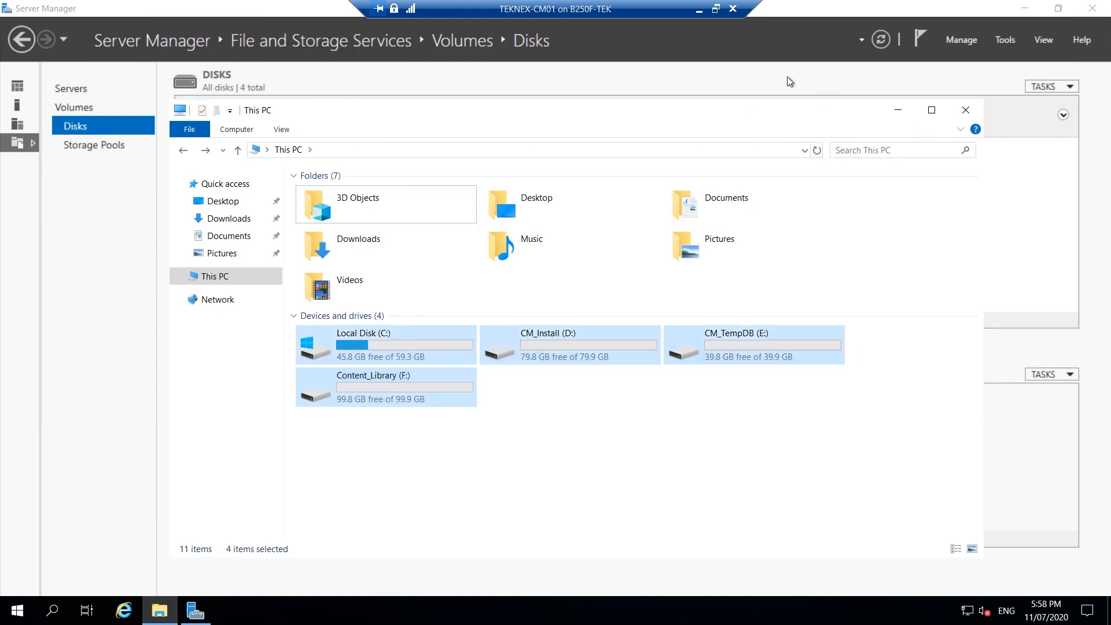
Step: Switch to Edge on the host and copy the storage name WSUS_Database from the G:\ row of the storage table
{"action": "left_click", "coordinate": [700, 10]}
{"action": "left_click", "coordinate": [372, 611]}
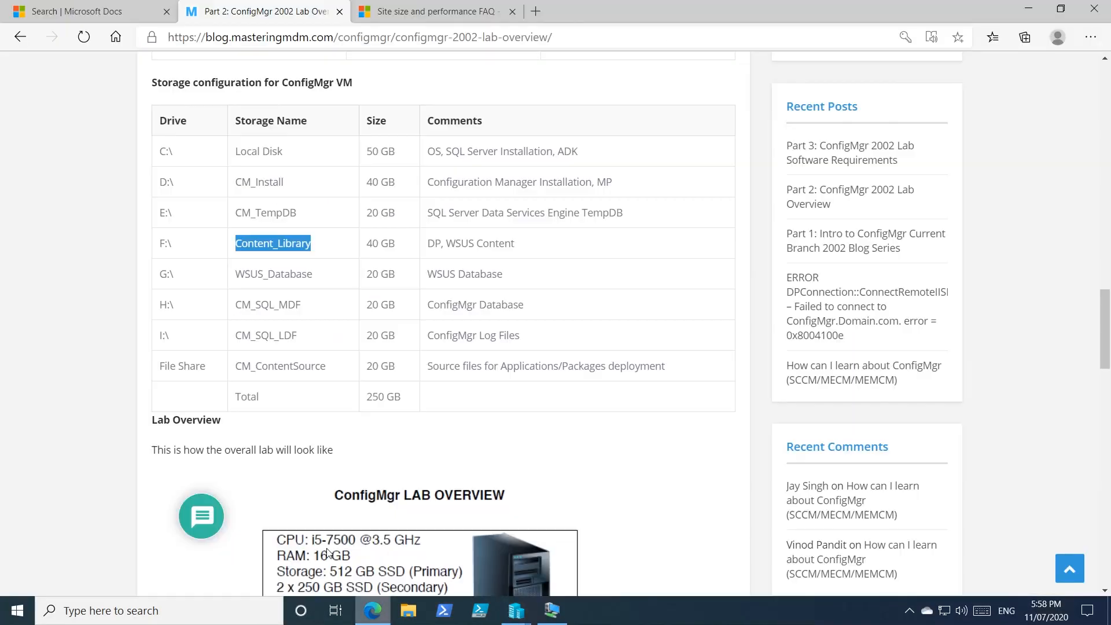
{"action": "left_click_drag", "start_coordinate": [317, 278], "coordinate": [234, 274]}
{"action": "right_click", "coordinate": [240, 275]}
{"action": "left_click", "coordinate": [292, 290]}
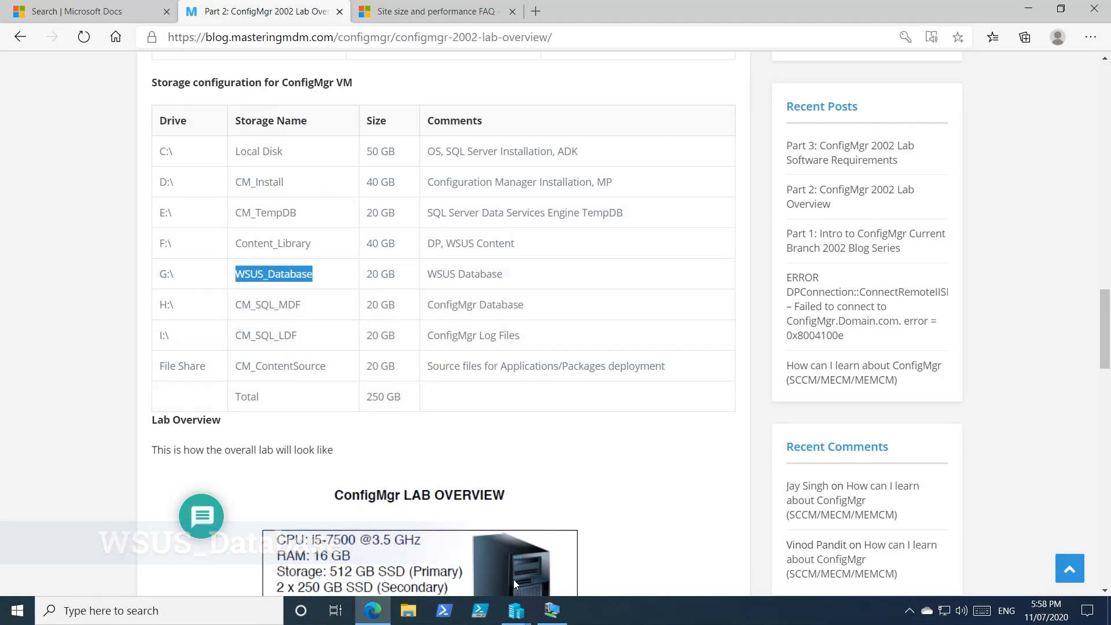
Step: Switch to TEKNEX-CM01's Hyper-V settings, add a hard drive to the SCSI controller and start a new dynamically expanding virtual hard disk
{"action": "mouse_move", "coordinate": [516, 610]}
{"action": "left_click", "coordinate": [576, 558]}
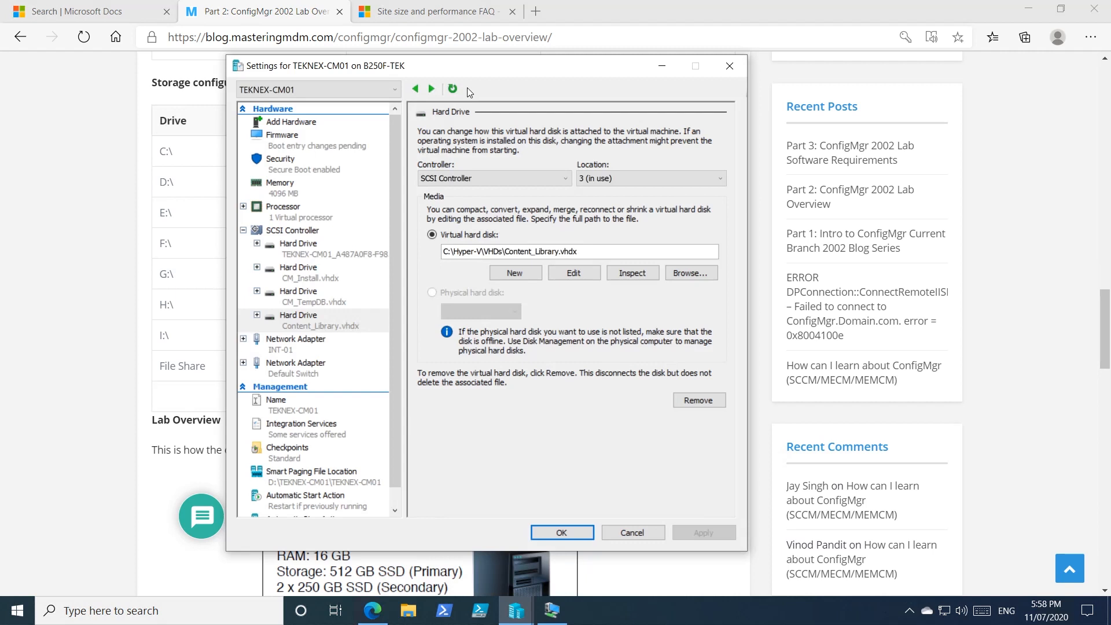
{"action": "left_click_drag", "start_coordinate": [486, 71], "coordinate": [511, 63]}
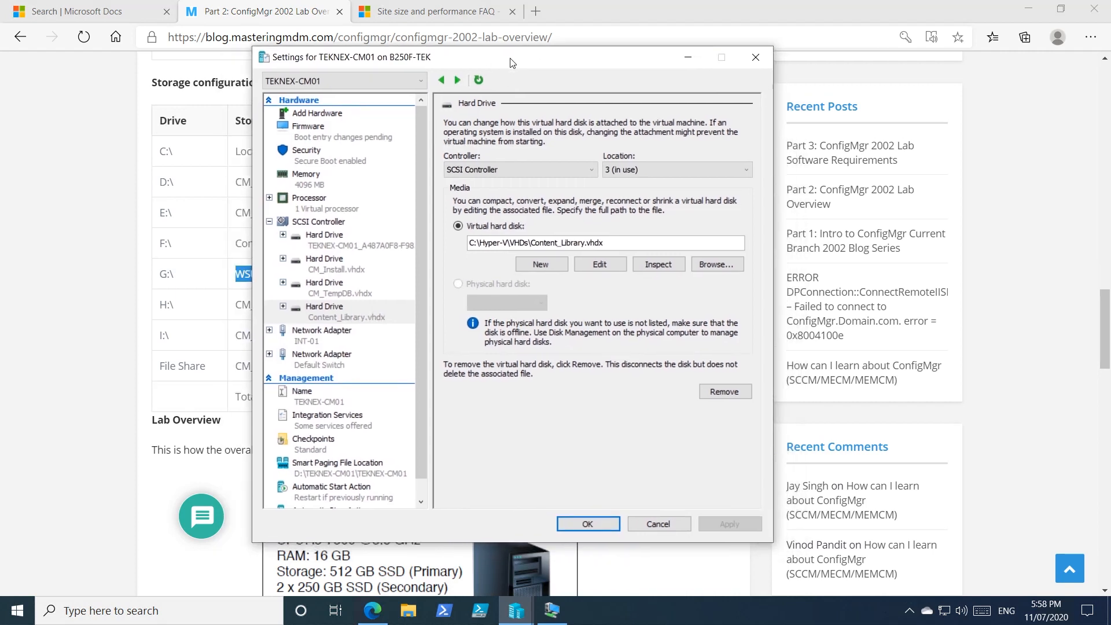
{"action": "left_click", "coordinate": [328, 224]}
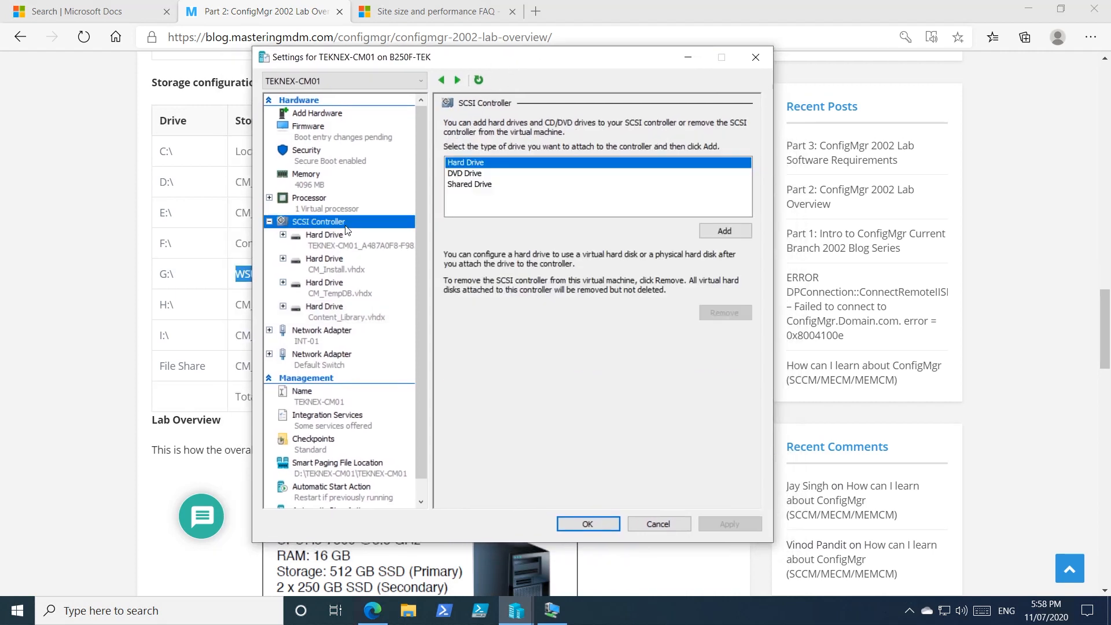
{"action": "left_click", "coordinate": [723, 231]}
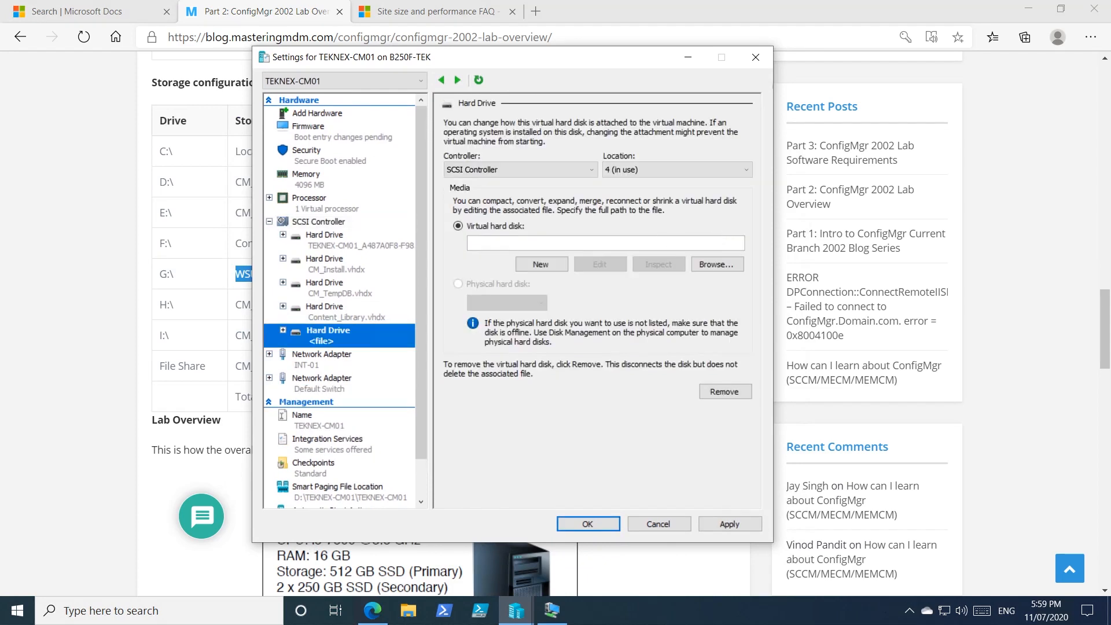
{"action": "left_click", "coordinate": [546, 264]}
{"action": "left_click", "coordinate": [609, 466]}
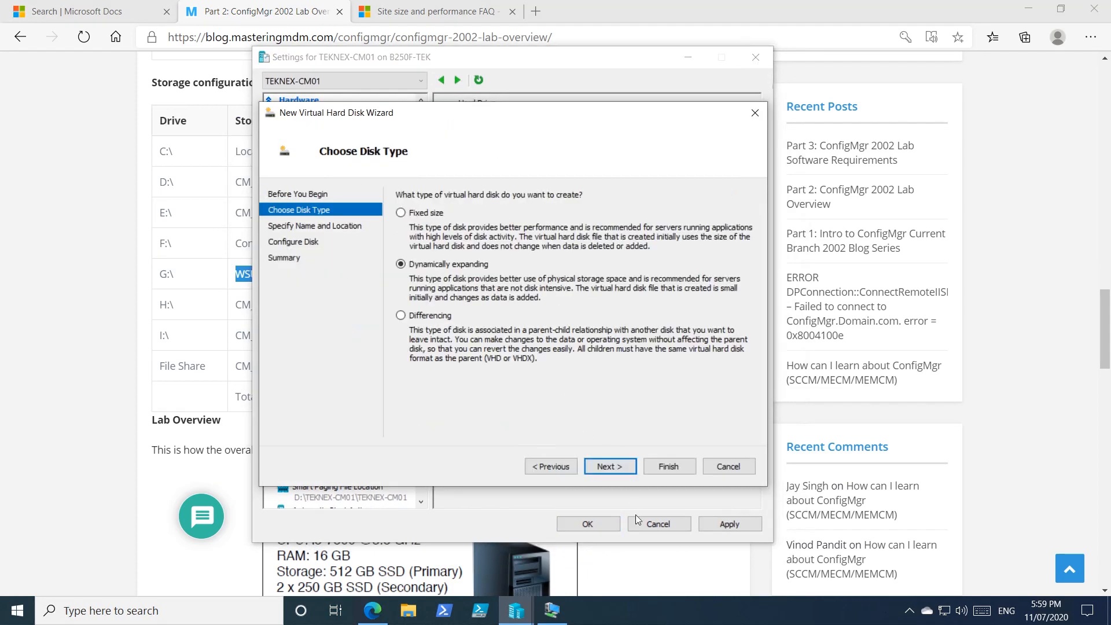
{"action": "left_click", "coordinate": [609, 466]}
Step: Name the new virtual hard disk file WSUS_Database.vhdx
{"action": "left_click", "coordinate": [509, 213]}
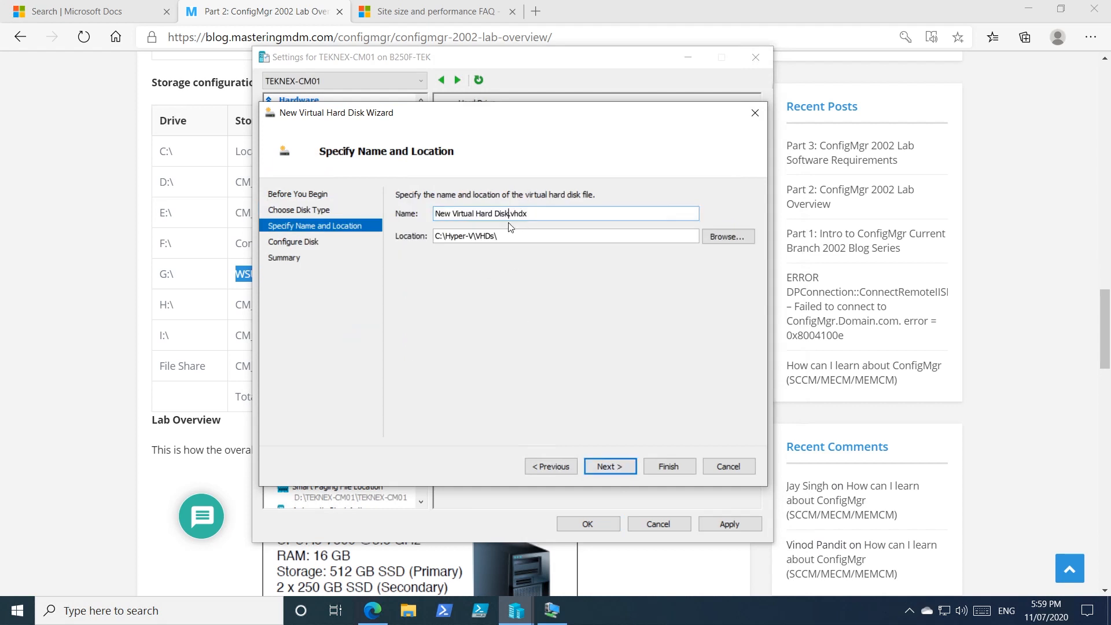
{"action": "left_click_drag", "start_coordinate": [509, 213], "coordinate": [361, 212]}
{"action": "type", "text": "WSUS_Database"}
Step: Set the virtual hard disk's location to the VHDs folder on TEK04 (G:)
{"action": "left_click", "coordinate": [727, 236]}
{"action": "scroll", "coordinate": [323, 330], "scroll_direction": "down", "scroll_amount": 1}
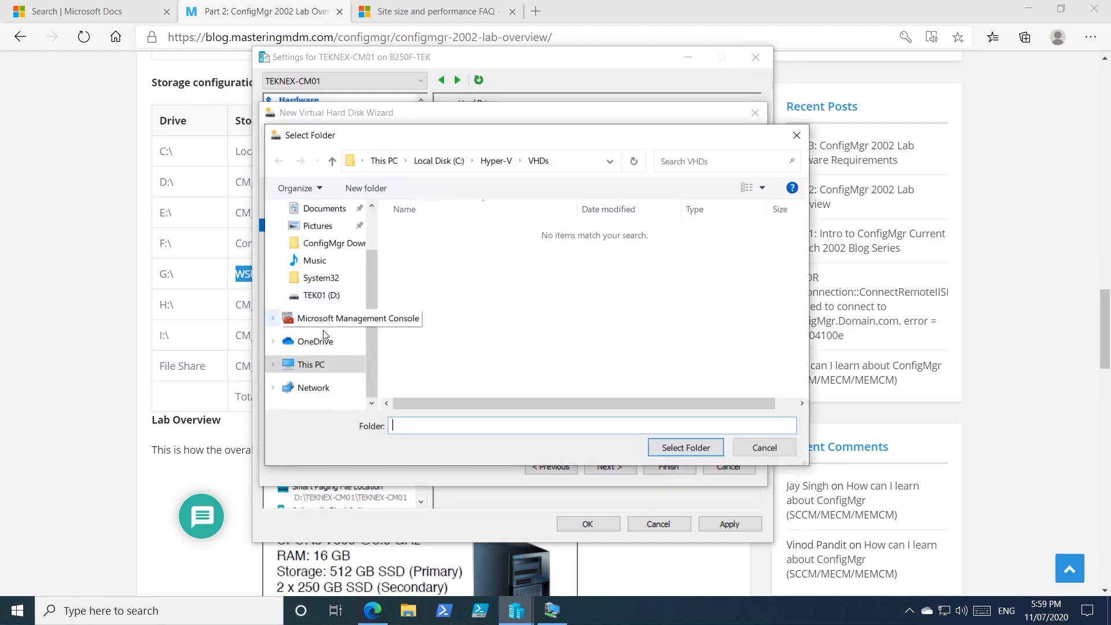
{"action": "left_click", "coordinate": [322, 366]}
{"action": "scroll", "coordinate": [599, 357], "scroll_direction": "down", "scroll_amount": 2}
{"action": "left_click", "coordinate": [670, 395]}
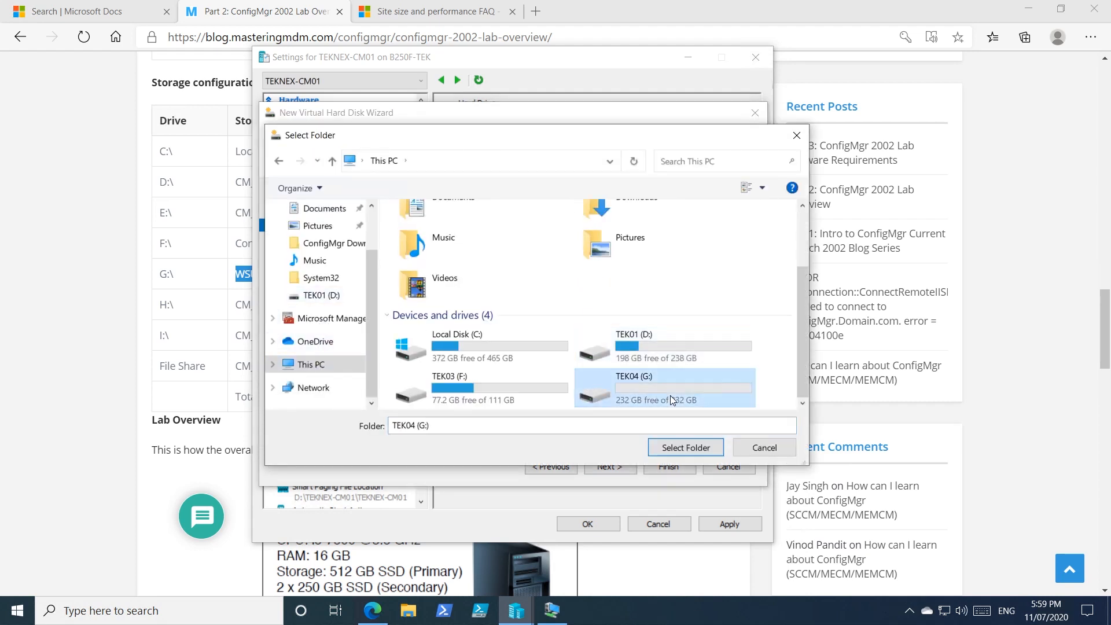
{"action": "double_click", "coordinate": [670, 395]}
{"action": "left_click", "coordinate": [417, 230]}
{"action": "double_click", "coordinate": [417, 230]}
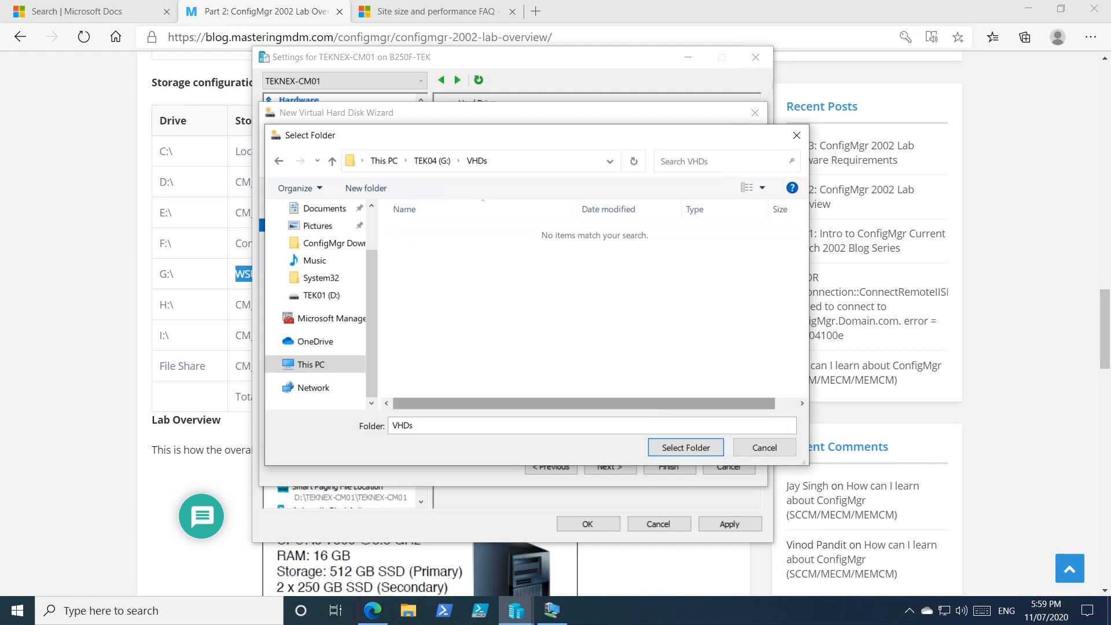
{"action": "left_click", "coordinate": [671, 445]}
{"action": "left_click", "coordinate": [625, 465]}
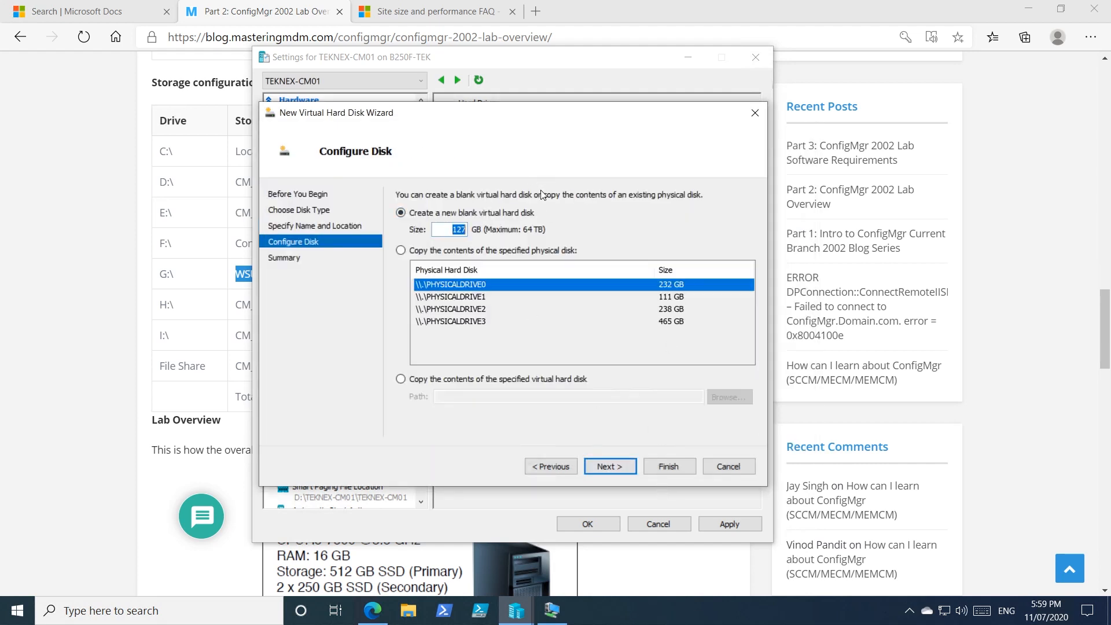
Step: Set the blank disk's size to 80 GB, checking the lab plan's storage table, then create the disk and apply the VM settings
{"action": "type", "text": "80"}
{"action": "left_click", "coordinate": [123, 286]}
{"action": "triple_click", "coordinate": [397, 275]}
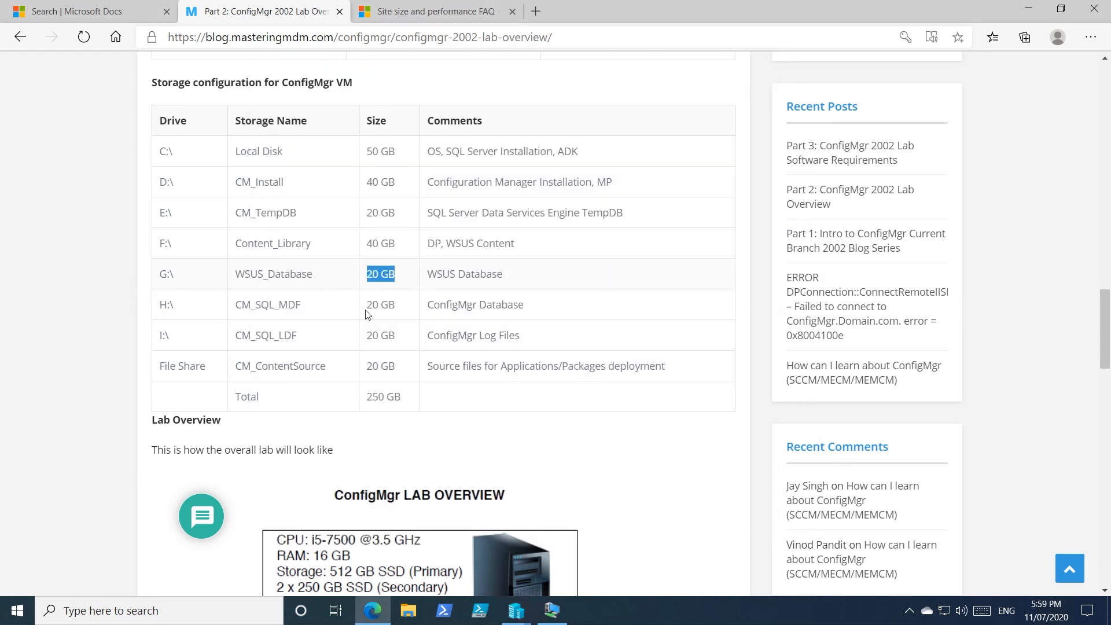
{"action": "mouse_move", "coordinate": [516, 610]}
{"action": "left_click", "coordinate": [586, 563]}
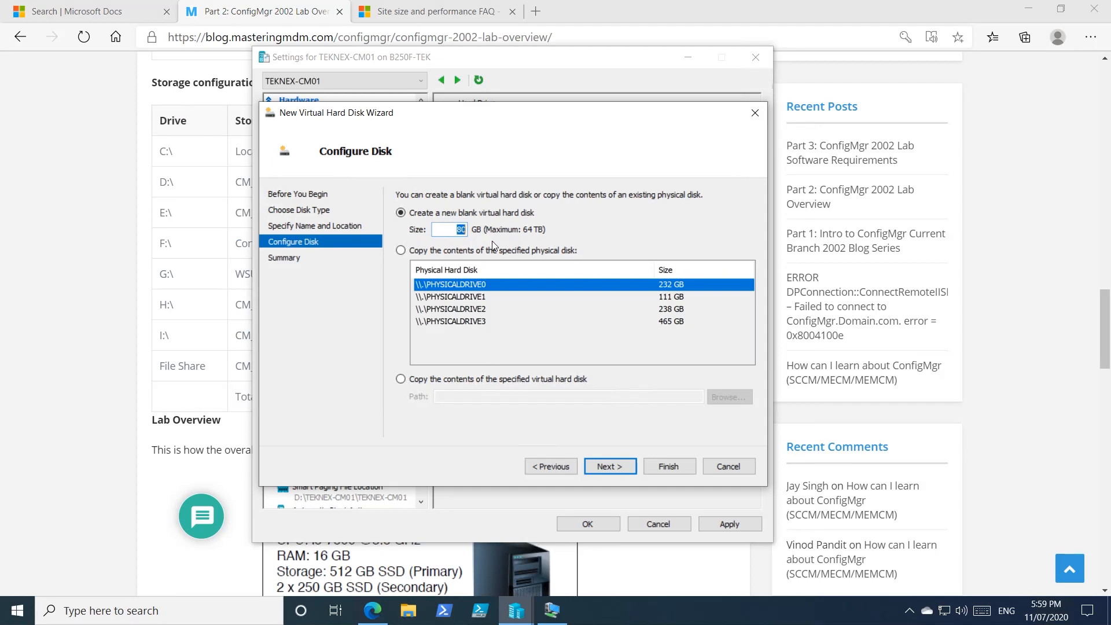
{"action": "left_click_drag", "start_coordinate": [458, 230], "coordinate": [484, 228]}
{"action": "left_click", "coordinate": [616, 468]}
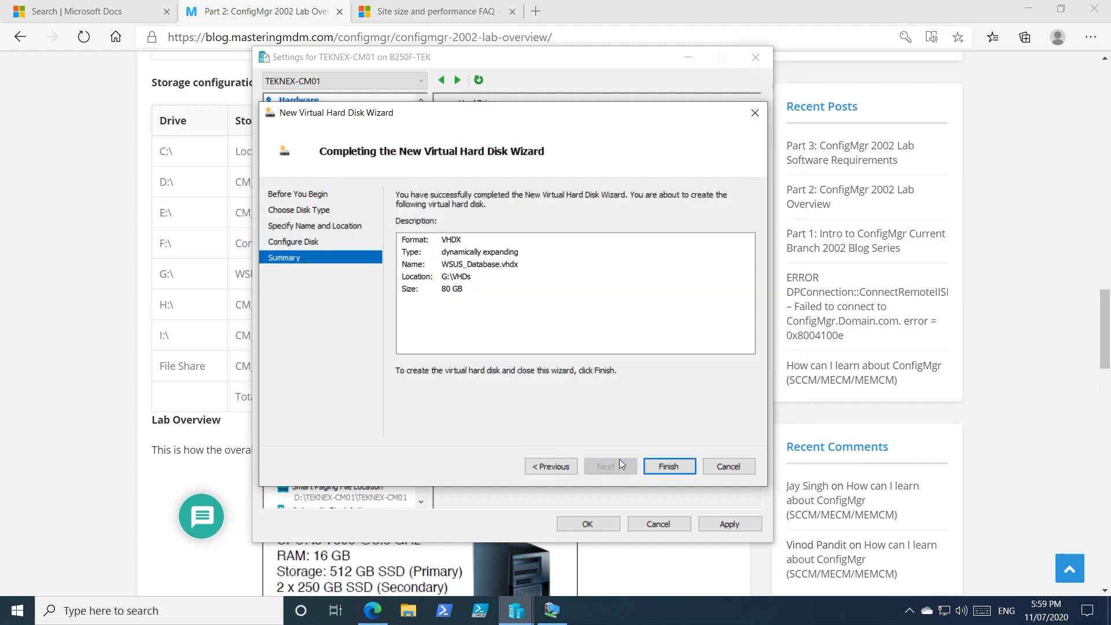
{"action": "left_click", "coordinate": [668, 466]}
{"action": "left_click", "coordinate": [729, 523]}
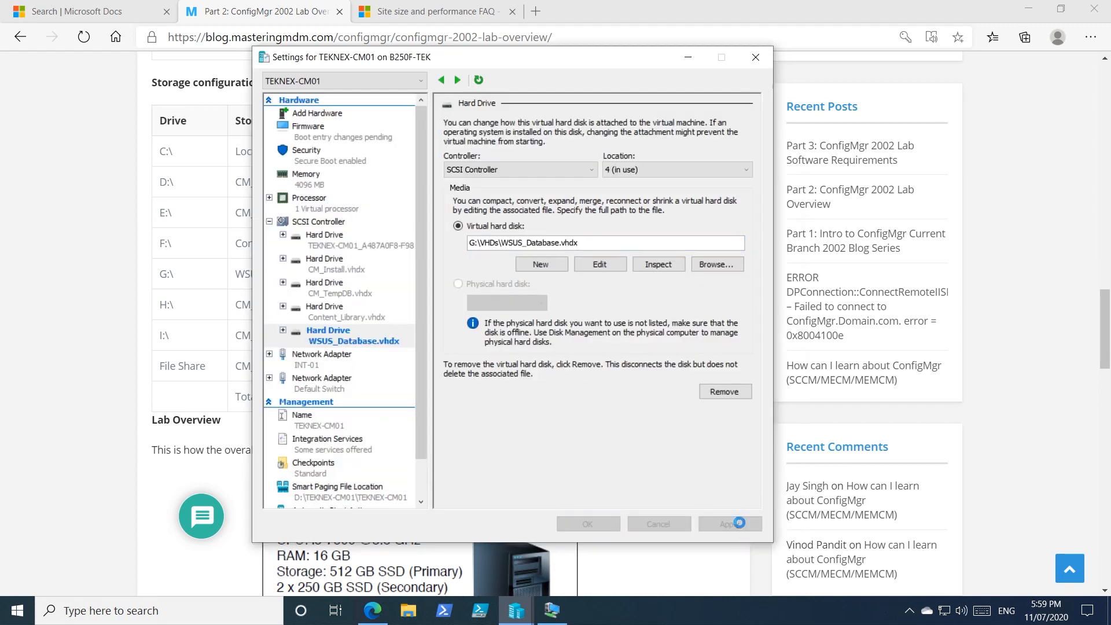
Step: Switch to Server Manager in the VM, refresh the disk list and bring the 80 GB Disk 4 online
{"action": "left_click", "coordinate": [553, 610]}
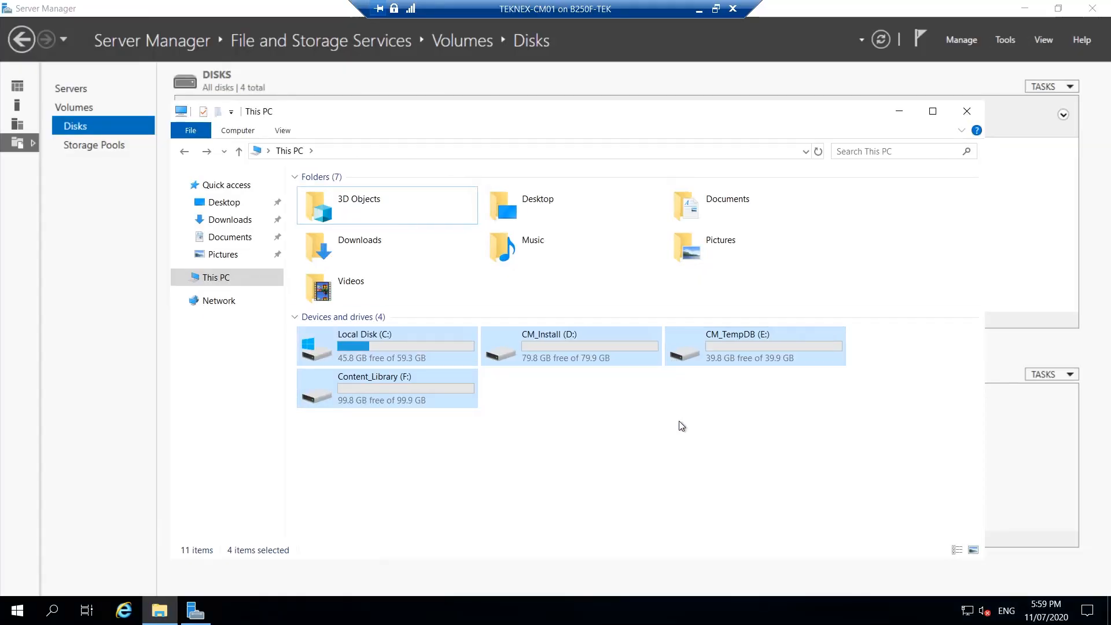
{"action": "left_click", "coordinate": [668, 86]}
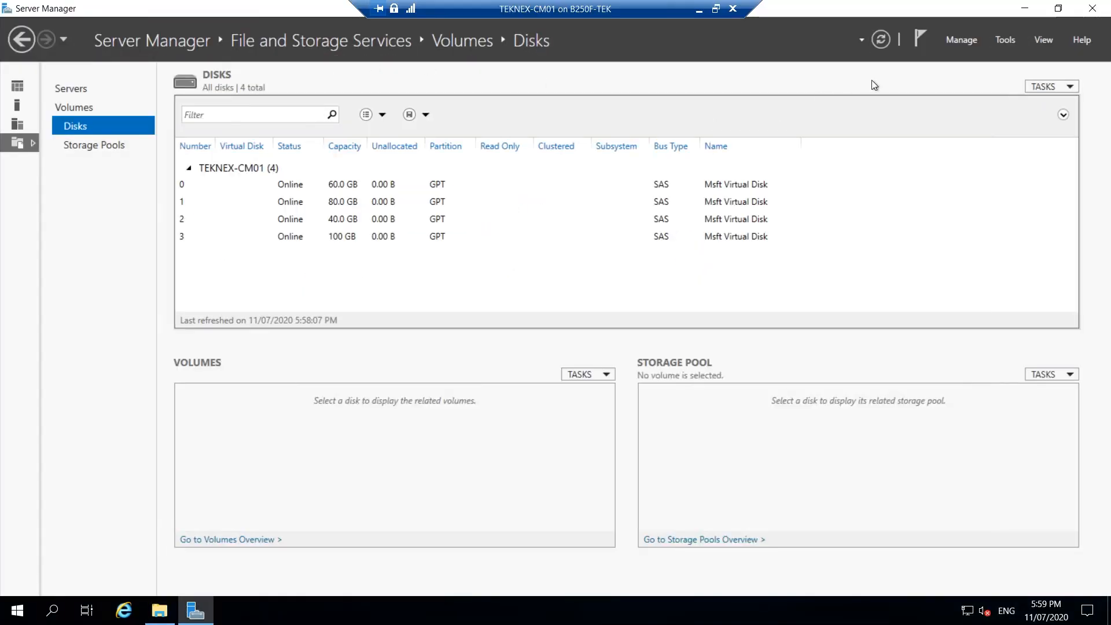
{"action": "left_click", "coordinate": [881, 46]}
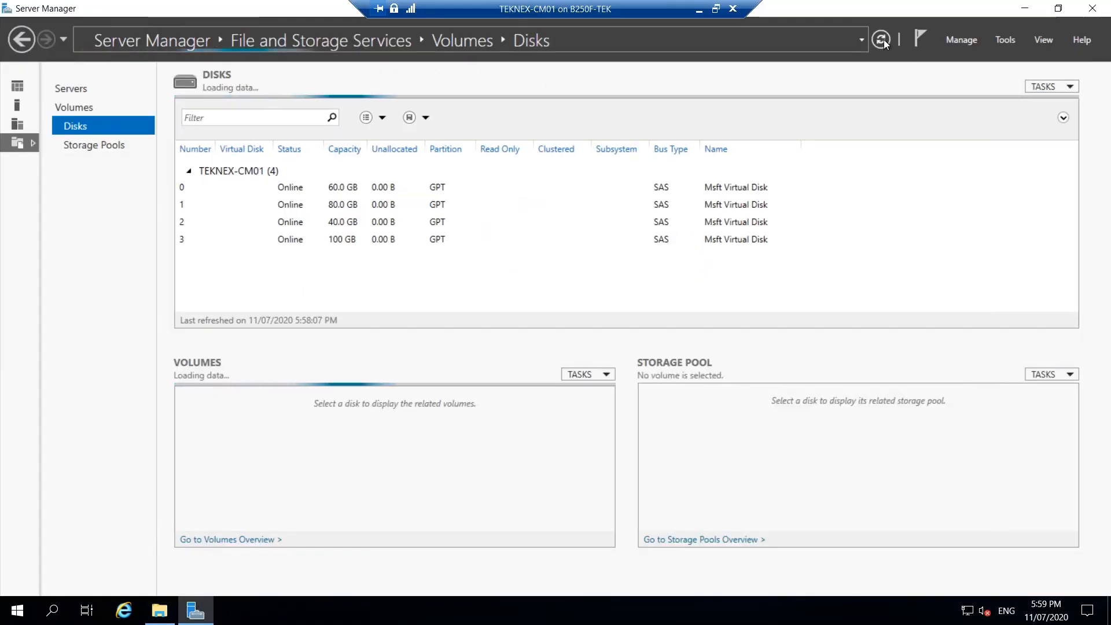
{"action": "left_click", "coordinate": [338, 258]}
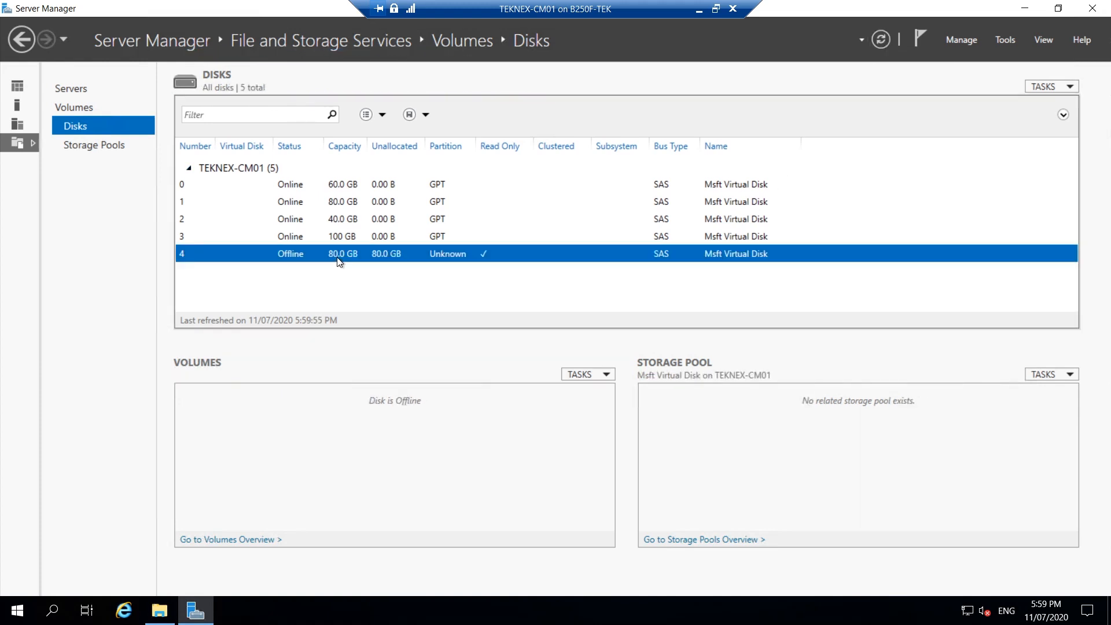
{"action": "right_click", "coordinate": [342, 260]}
{"action": "left_click", "coordinate": [370, 283]}
{"action": "left_click", "coordinate": [605, 355]}
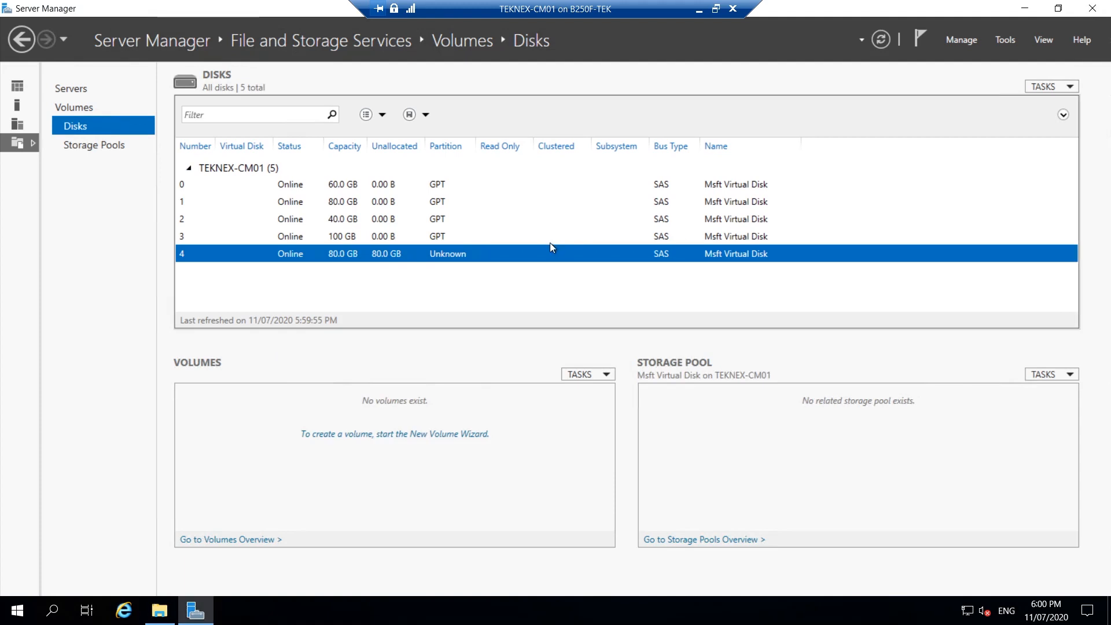
Step: Start a new volume on Disk 4, initialize the disk as GPT, and accept the full 80 GB size and drive letter G
{"action": "right_click", "coordinate": [544, 260]}
{"action": "left_click", "coordinate": [579, 265]}
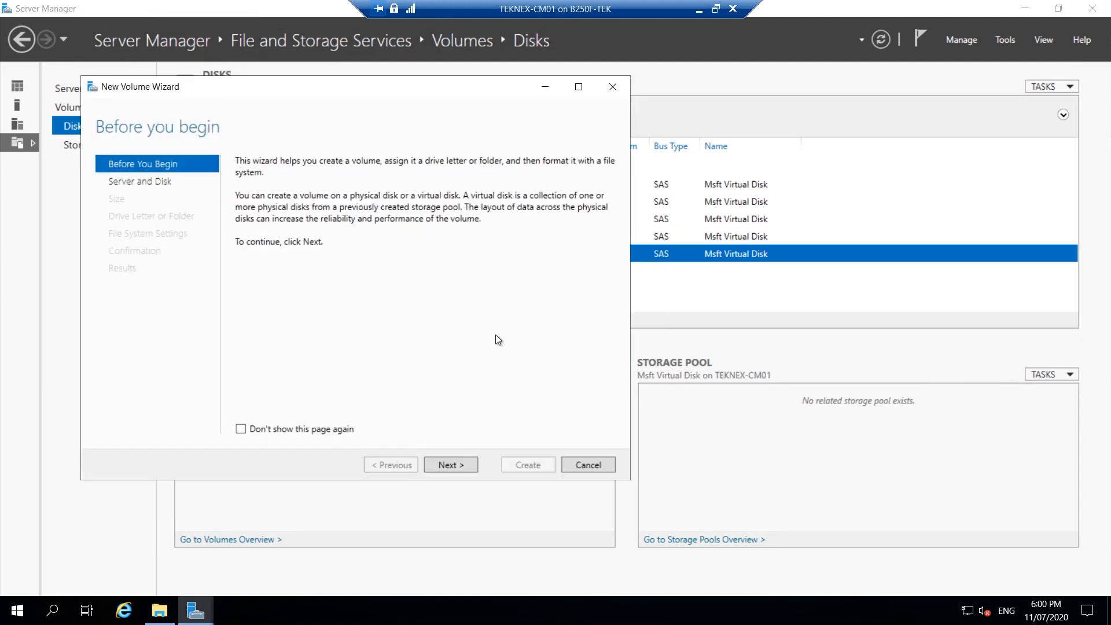
{"action": "left_click", "coordinate": [453, 465]}
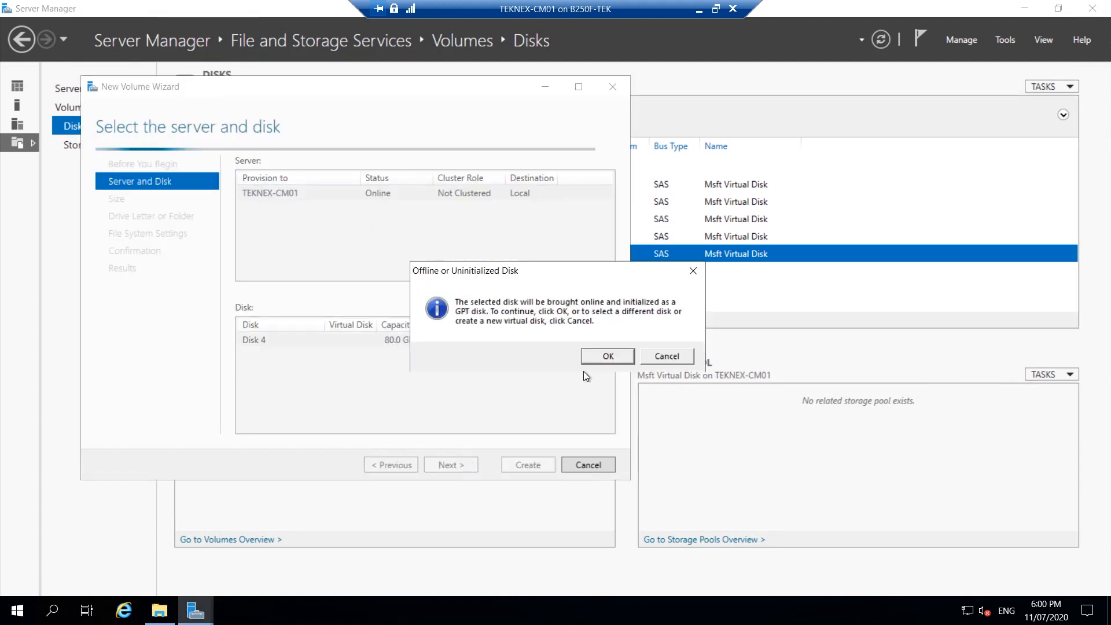
{"action": "left_click", "coordinate": [600, 362]}
{"action": "left_click", "coordinate": [449, 465]}
{"action": "left_click", "coordinate": [461, 466]}
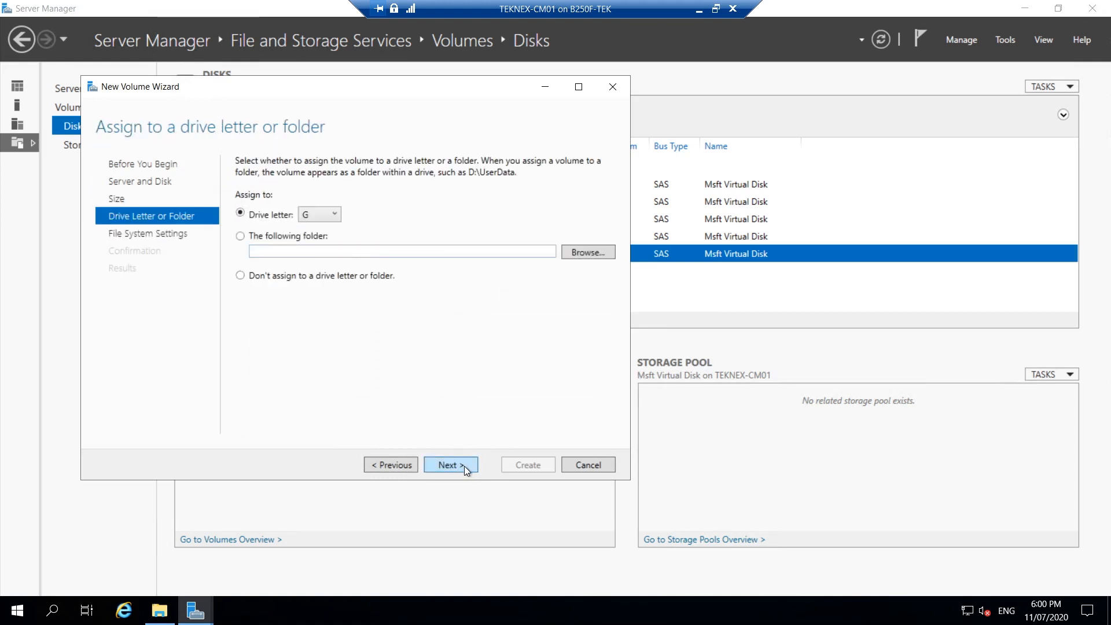
{"action": "left_click", "coordinate": [465, 466]}
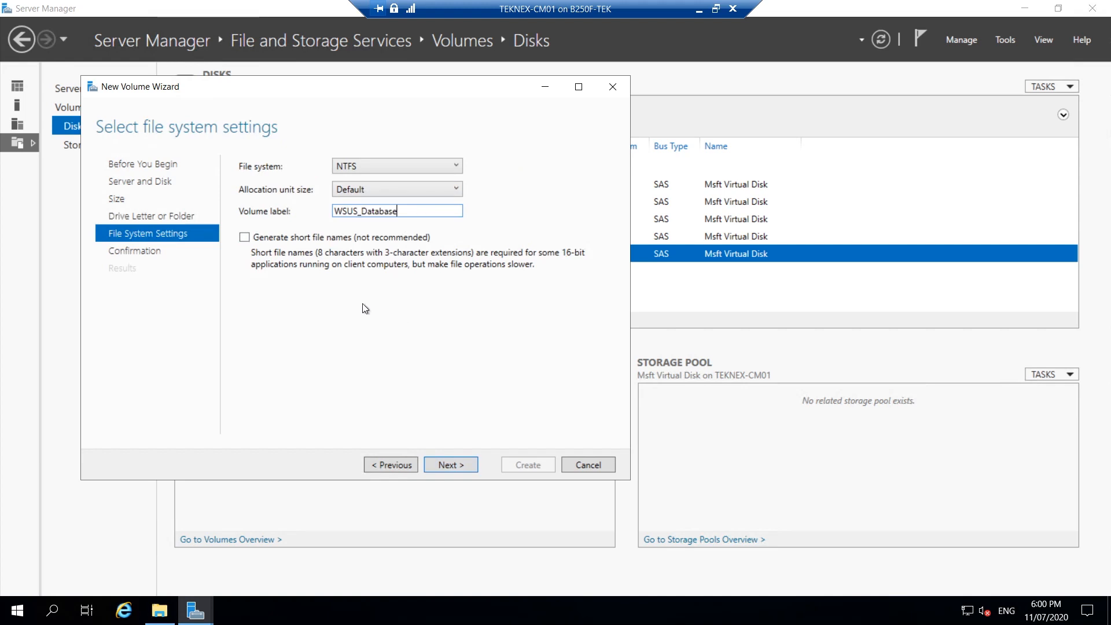
Step: Label the NTFS volume WSUS_Database, keep the default allocation unit size and create it
{"action": "left_click", "coordinate": [457, 466]}
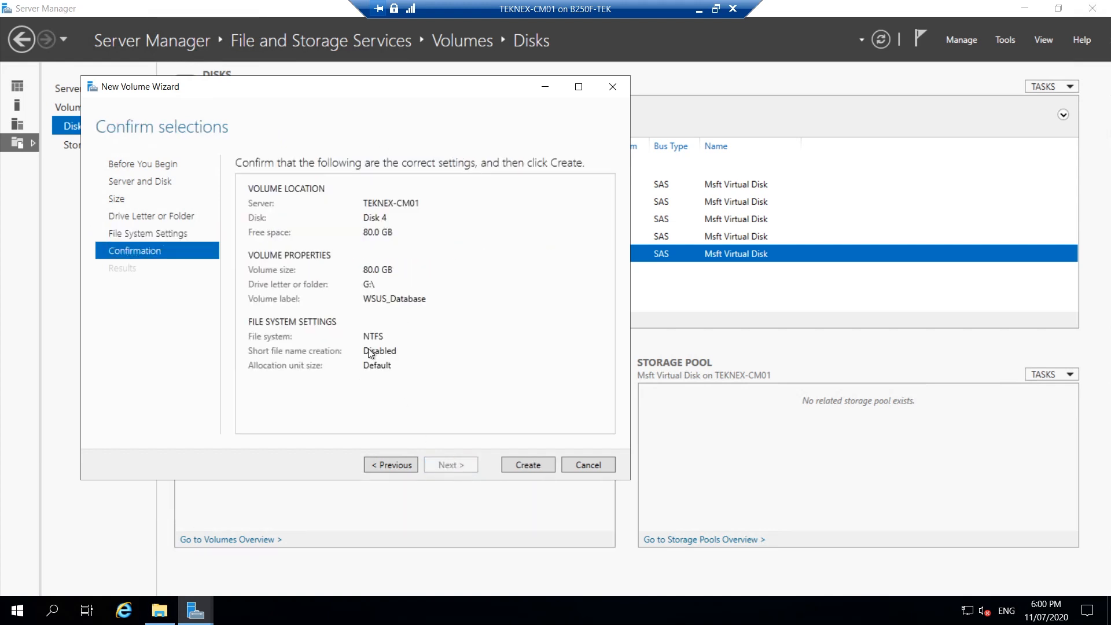
{"action": "left_click", "coordinate": [524, 463]}
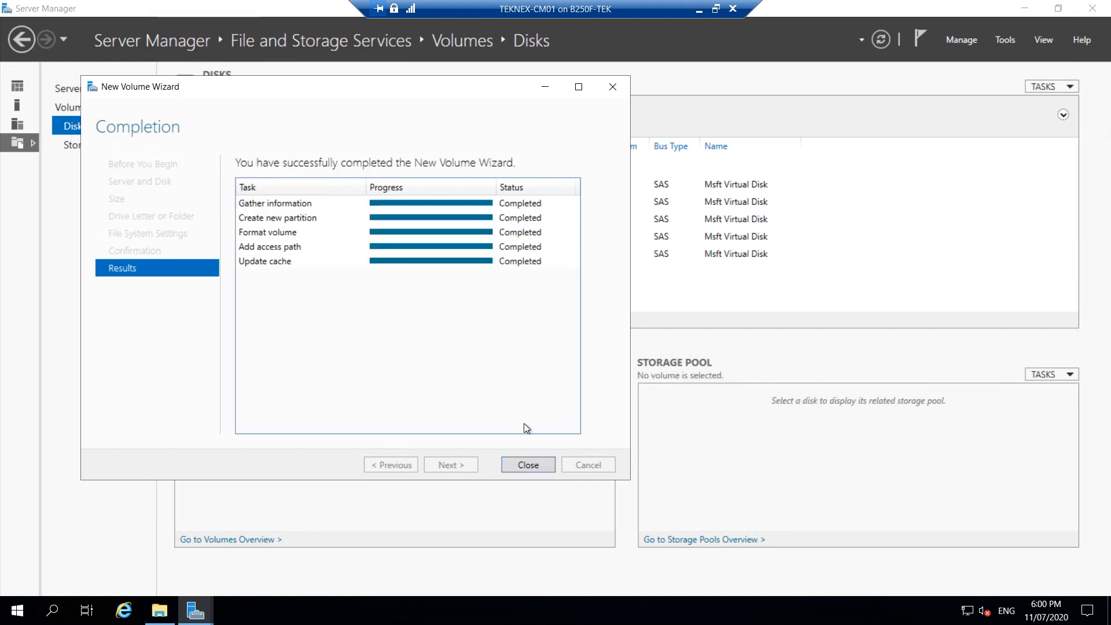
{"action": "left_click", "coordinate": [527, 464]}
Step: Switch to File Explorer in the VM and check the WSUS_Database drive under This PC
{"action": "left_click", "coordinate": [159, 611]}
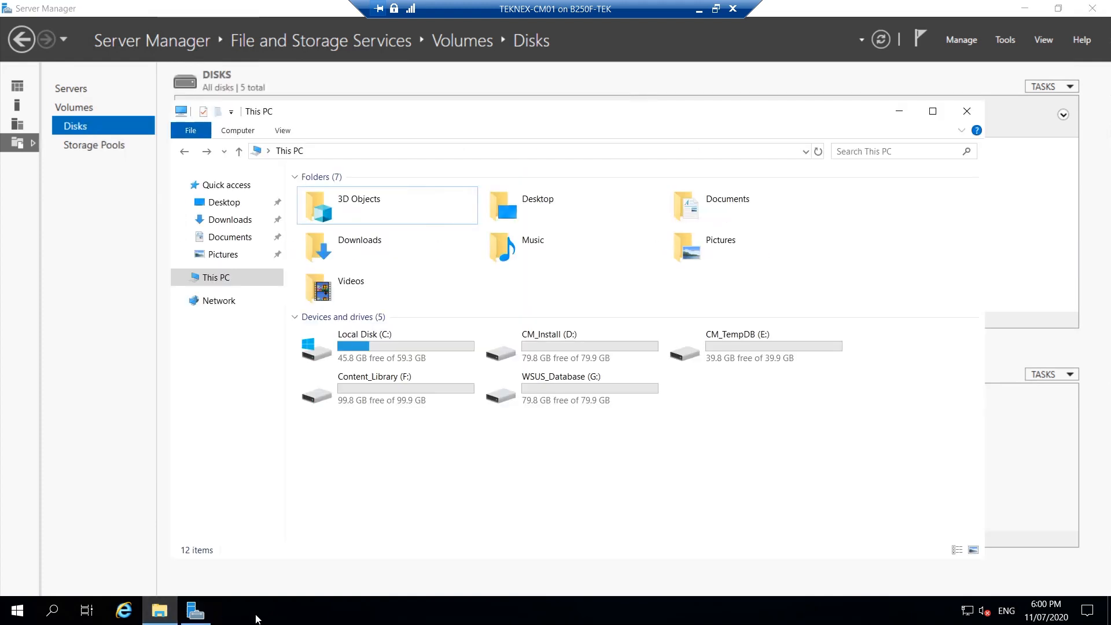
{"action": "left_click", "coordinate": [659, 398]}
{"action": "left_click", "coordinate": [716, 8]}
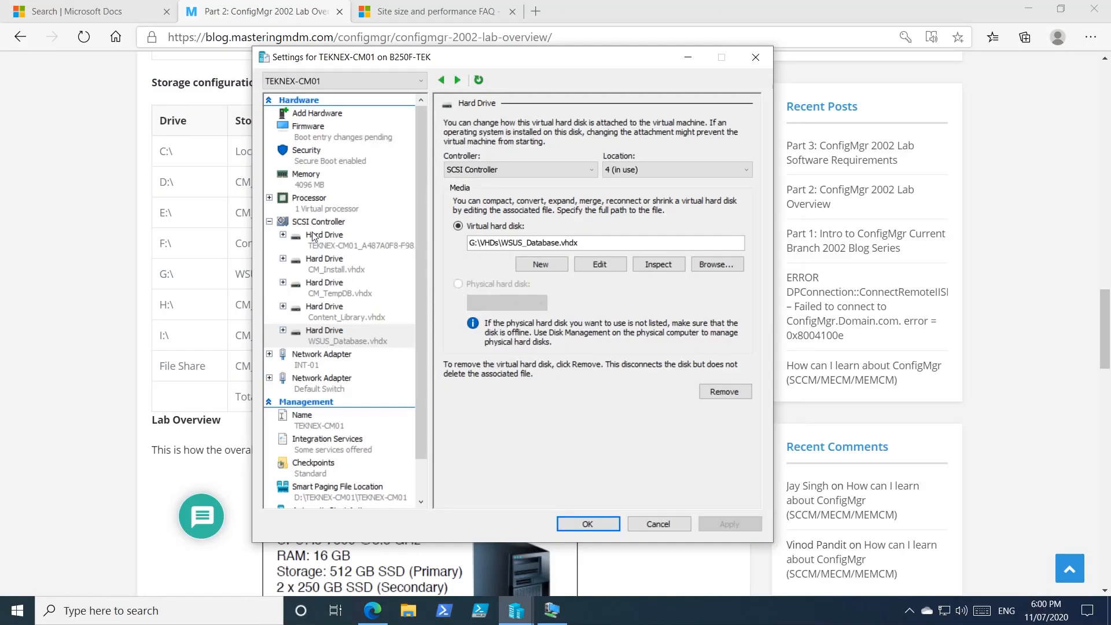
Step: Select the SCSI controller in the VM settings, then switch to Edge and copy CM_SQL_MDF from the H:\ row
{"action": "left_click", "coordinate": [319, 221]}
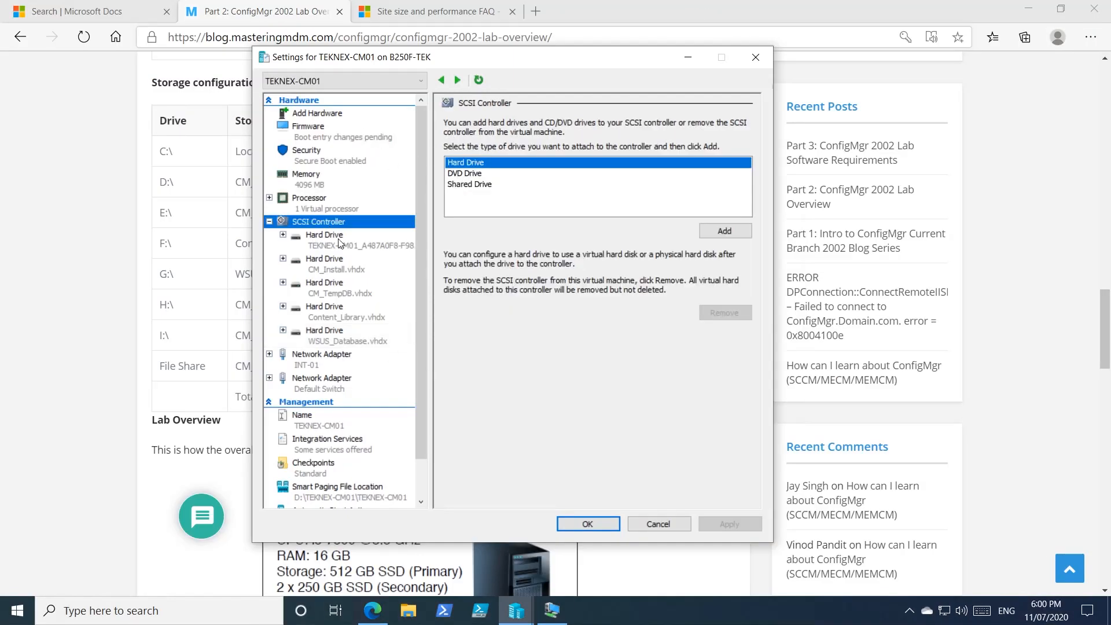
{"action": "left_click_drag", "start_coordinate": [533, 62], "coordinate": [761, 38]}
{"action": "left_click_drag", "start_coordinate": [312, 306], "coordinate": [235, 305]}
{"action": "right_click", "coordinate": [251, 303]}
{"action": "left_click", "coordinate": [317, 319]}
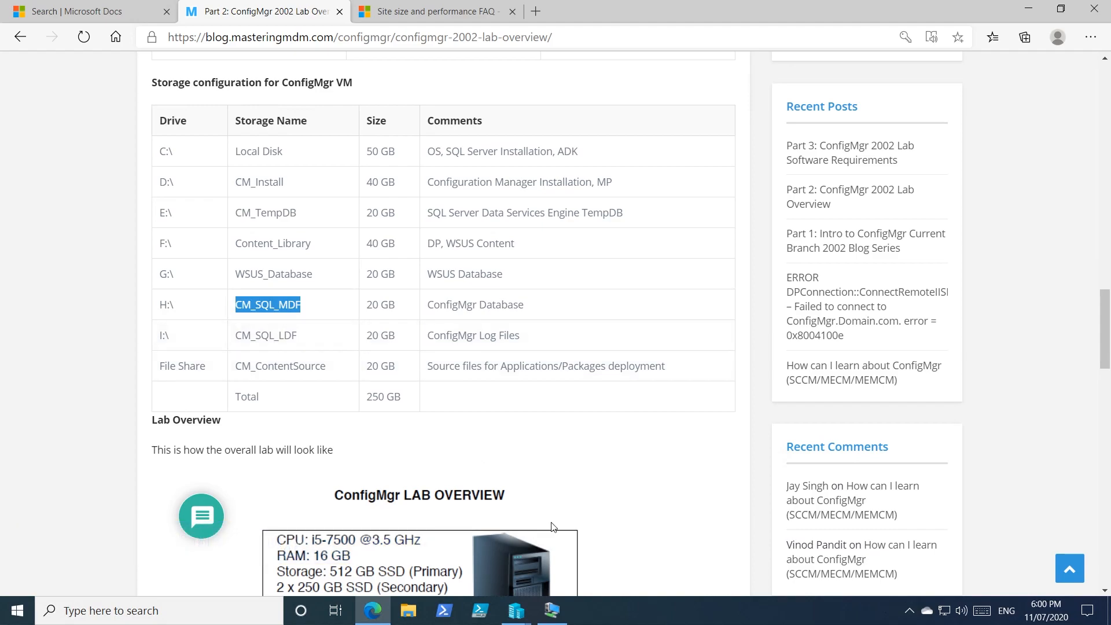
Step: Return to TEKNEX-CM01's Hyper-V settings, add another SCSI hard drive and choose a dynamically expanding type for its new virtual disk
{"action": "left_click", "coordinate": [551, 610]}
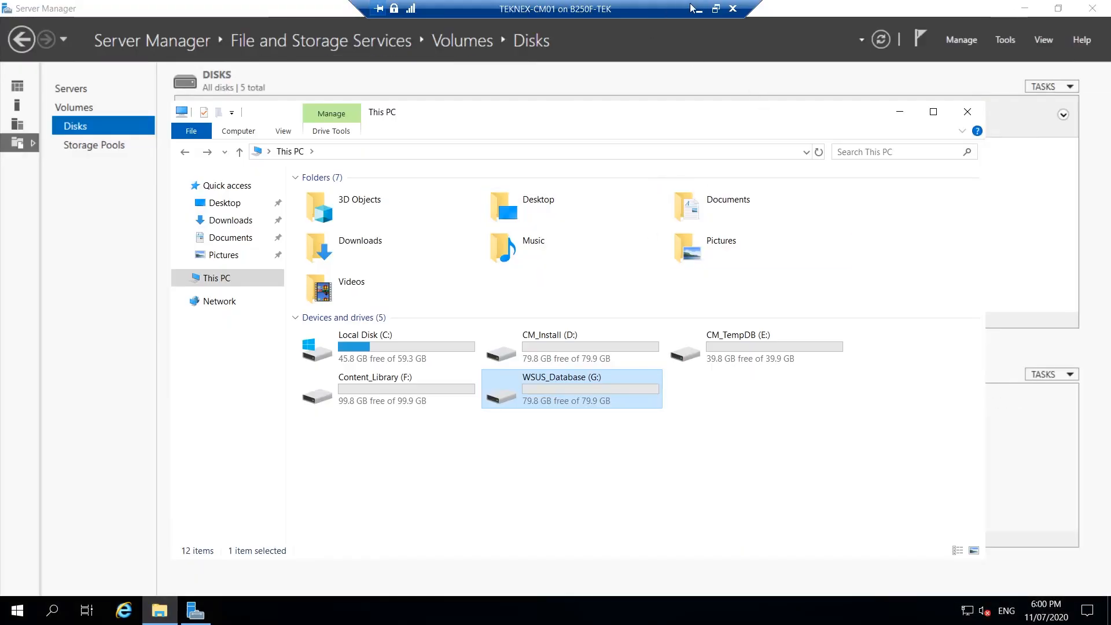
{"action": "left_click", "coordinate": [697, 9]}
{"action": "mouse_move", "coordinate": [516, 609]}
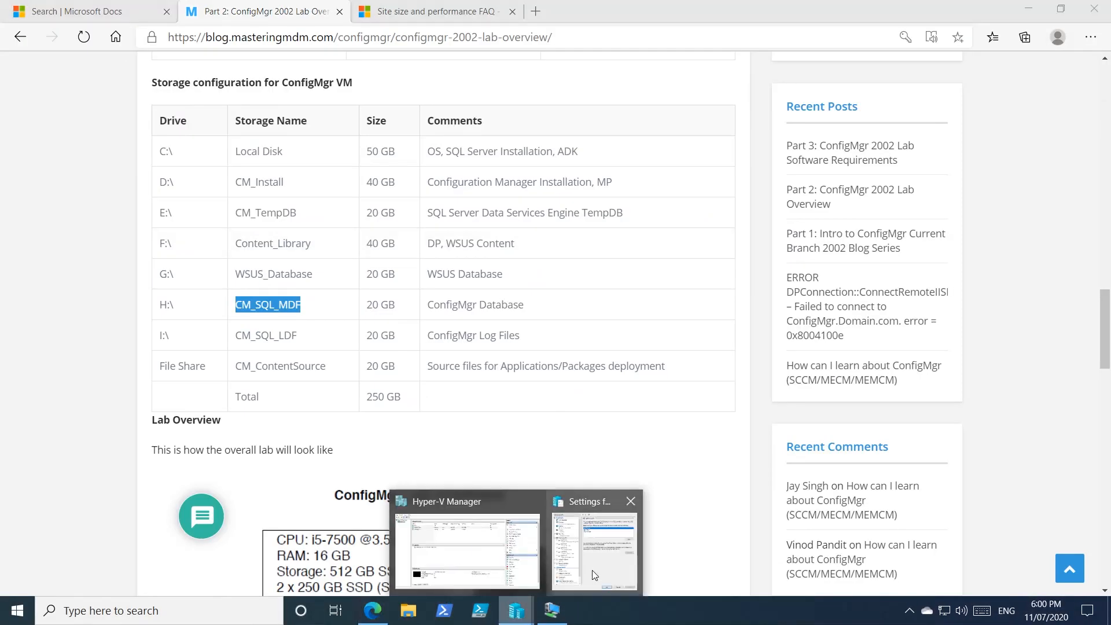
{"action": "left_click", "coordinate": [591, 571]}
{"action": "left_click_drag", "start_coordinate": [745, 34], "coordinate": [556, 31]}
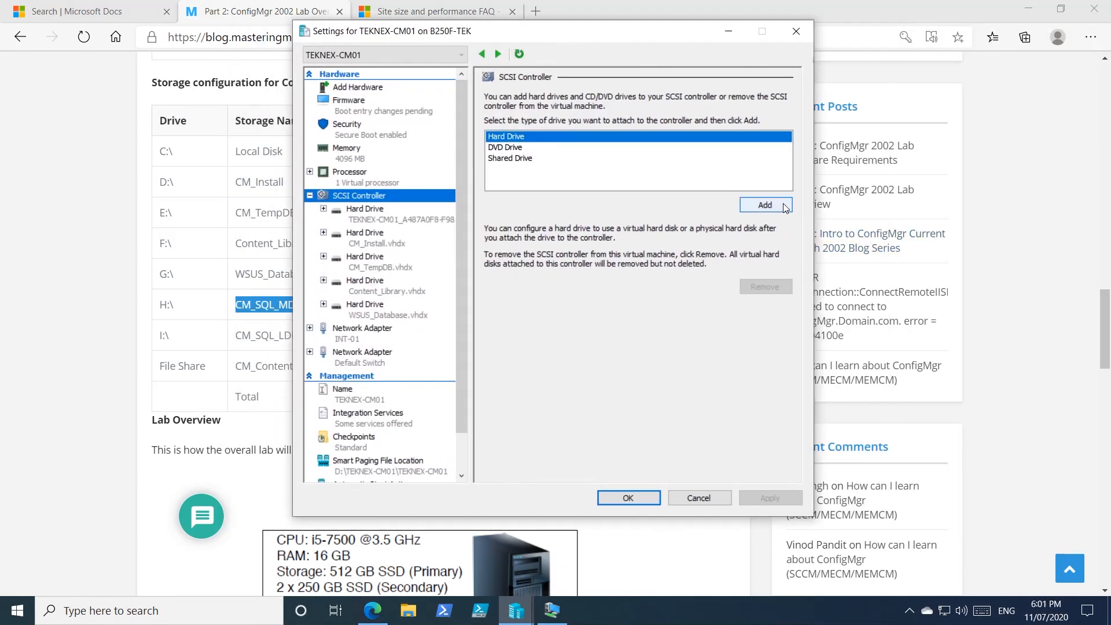
{"action": "left_click", "coordinate": [764, 205]}
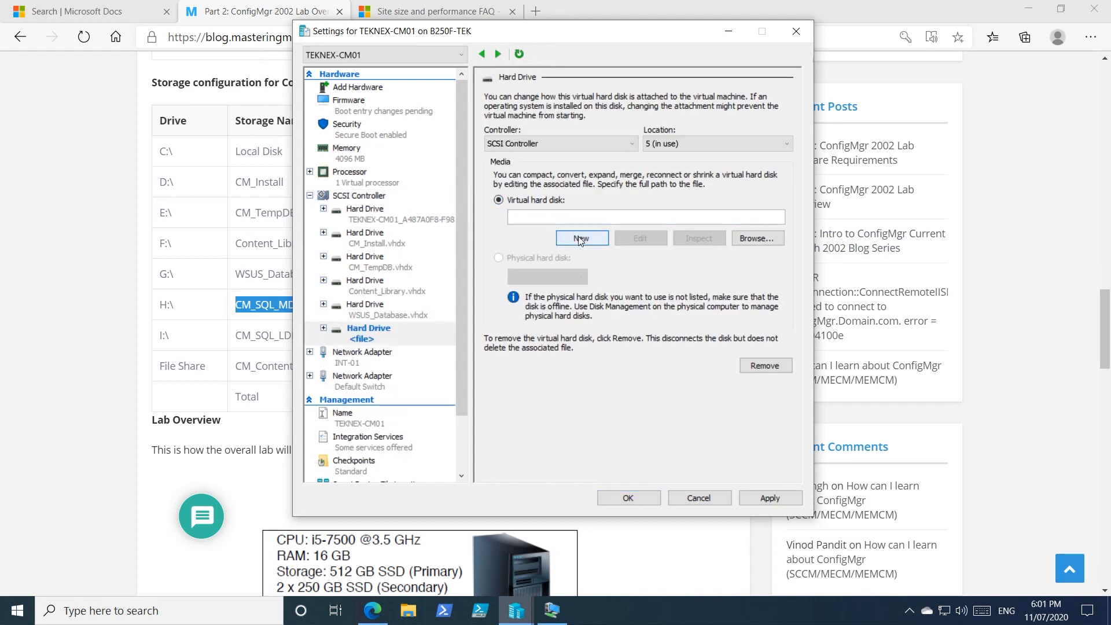
{"action": "left_click", "coordinate": [580, 237]}
{"action": "left_click", "coordinate": [653, 440]}
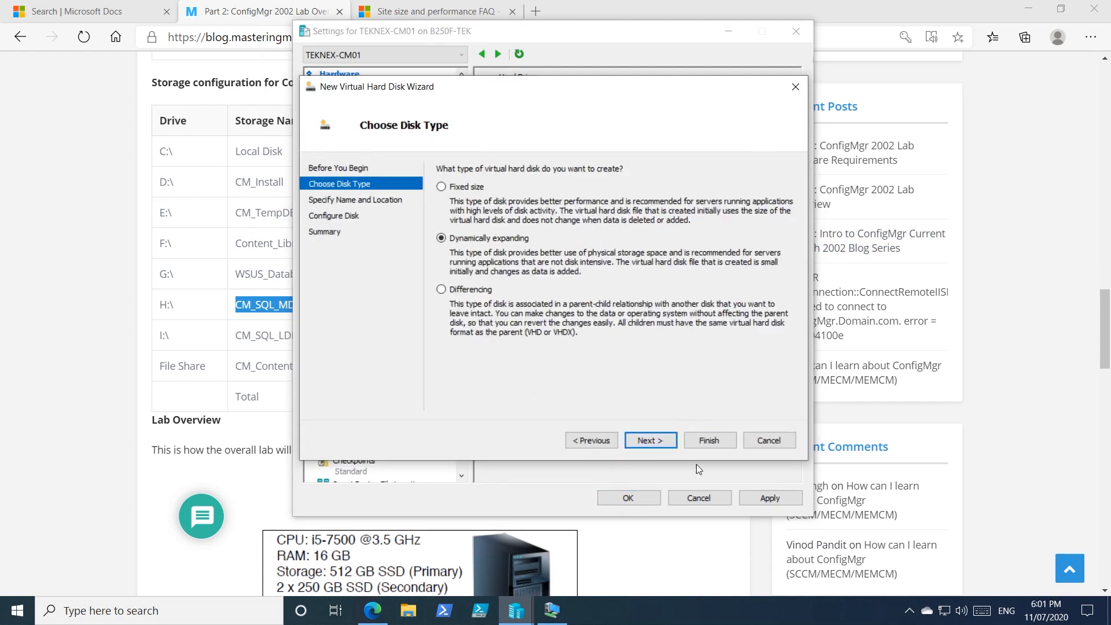
{"action": "left_click", "coordinate": [667, 442]}
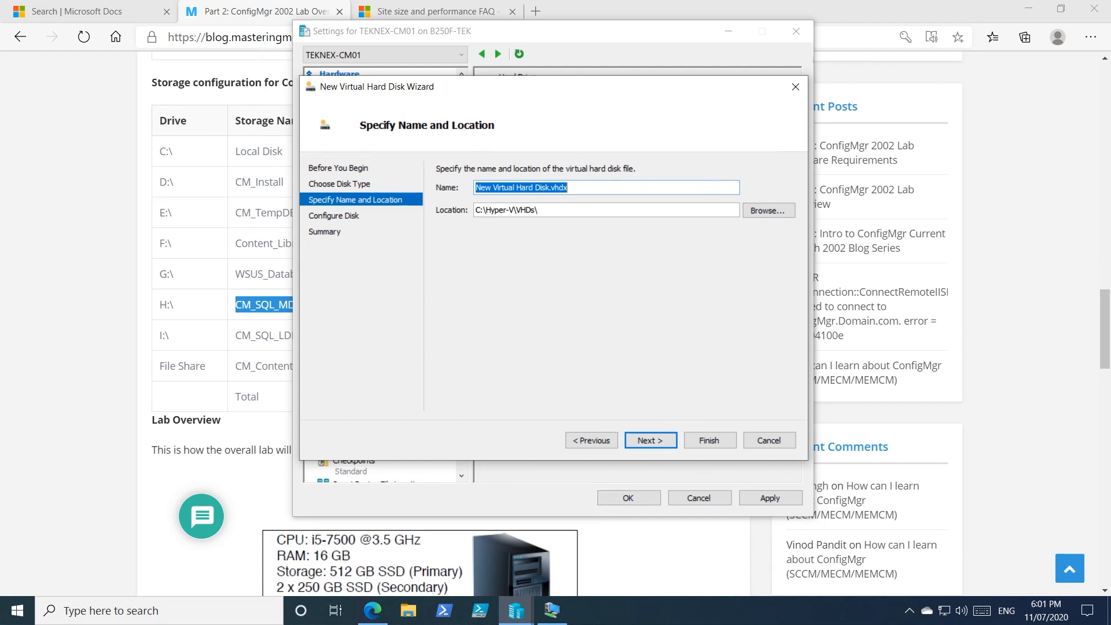
Step: Name the new virtual hard disk CM_SQL_MDF.vhdx and set its location to the VHDs folder on TEK01 (D:)
{"action": "left_click", "coordinate": [540, 191]}
{"action": "left_click_drag", "start_coordinate": [549, 188], "coordinate": [475, 187]}
{"action": "key", "text": "ctrl+v"}
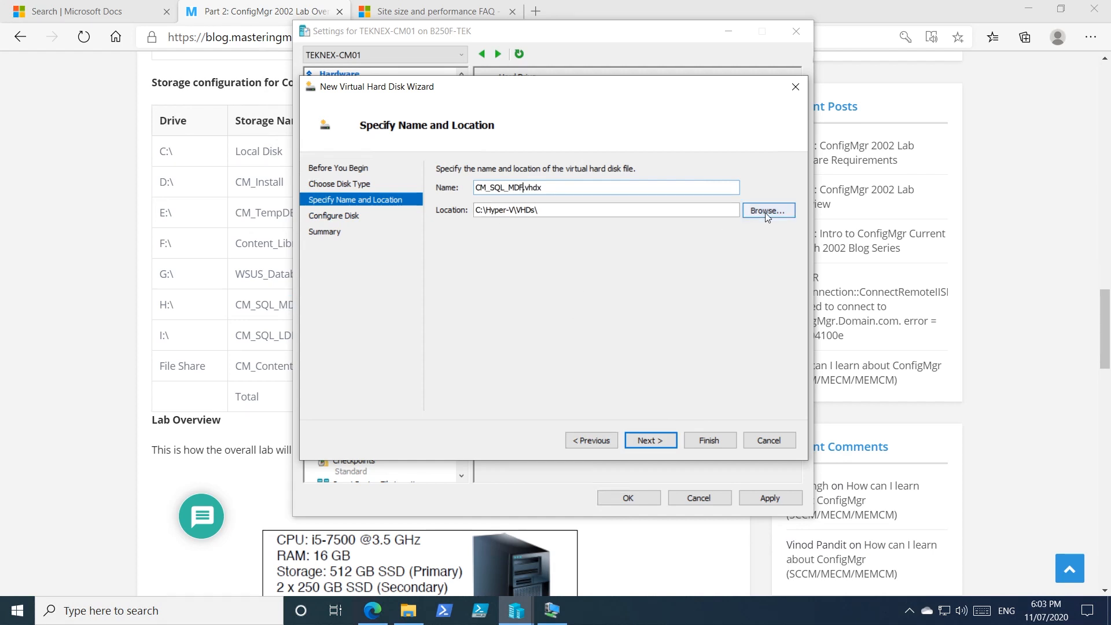
{"action": "left_click", "coordinate": [768, 211]}
{"action": "left_click", "coordinate": [481, 135]}
{"action": "left_click", "coordinate": [429, 138]}
{"action": "scroll", "coordinate": [579, 324], "scroll_direction": "down", "scroll_amount": 2}
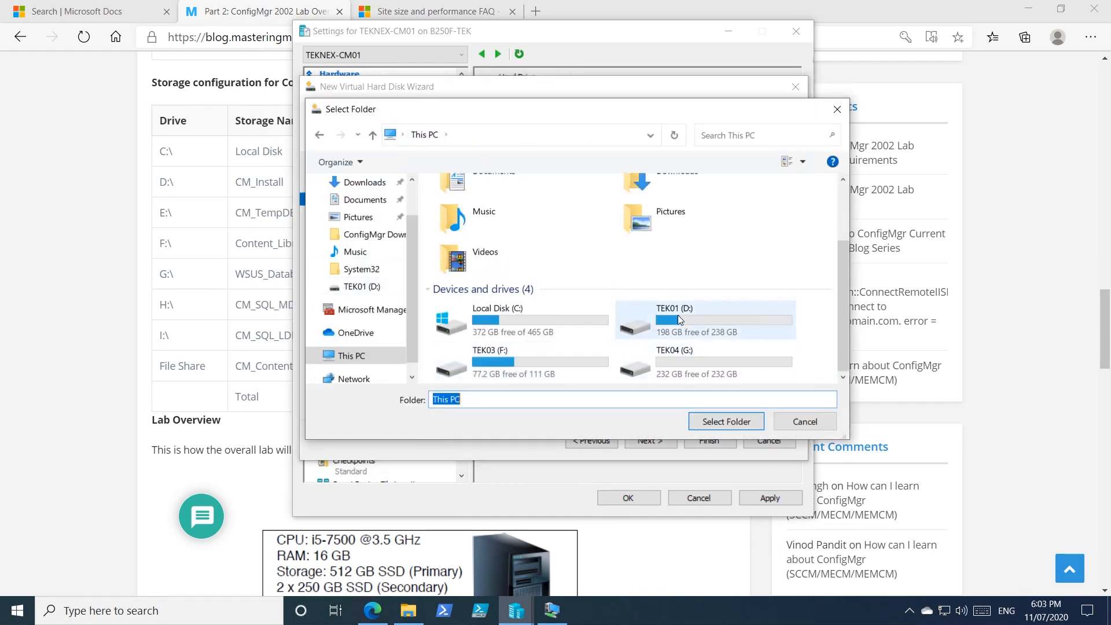
{"action": "left_click", "coordinate": [700, 312]}
{"action": "double_click", "coordinate": [700, 310]}
{"action": "double_click", "coordinate": [484, 223]}
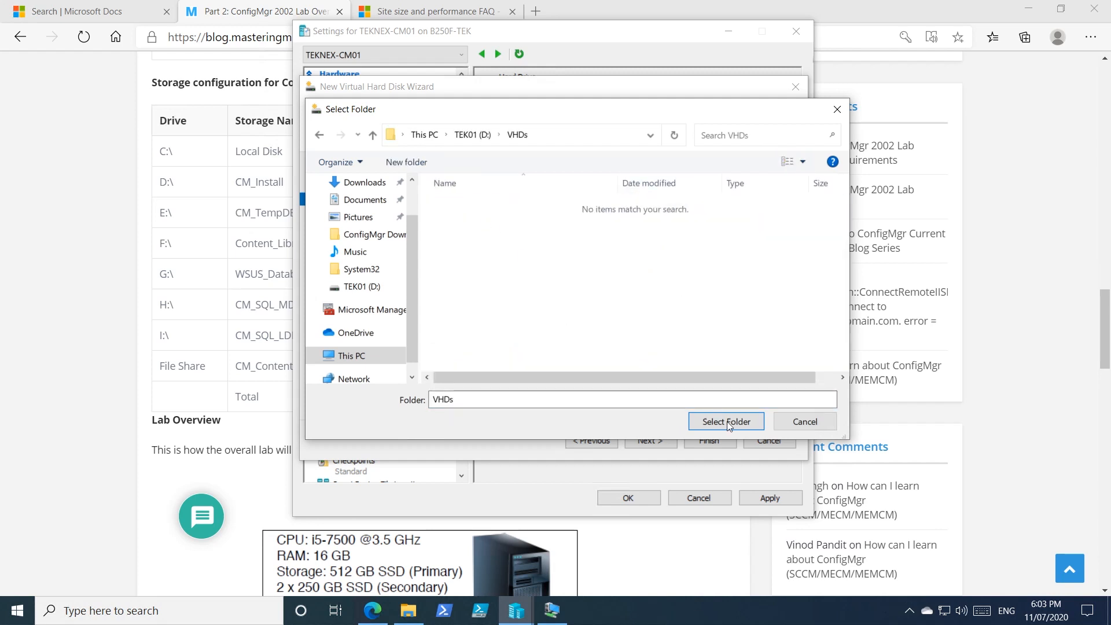
{"action": "left_click", "coordinate": [725, 421]}
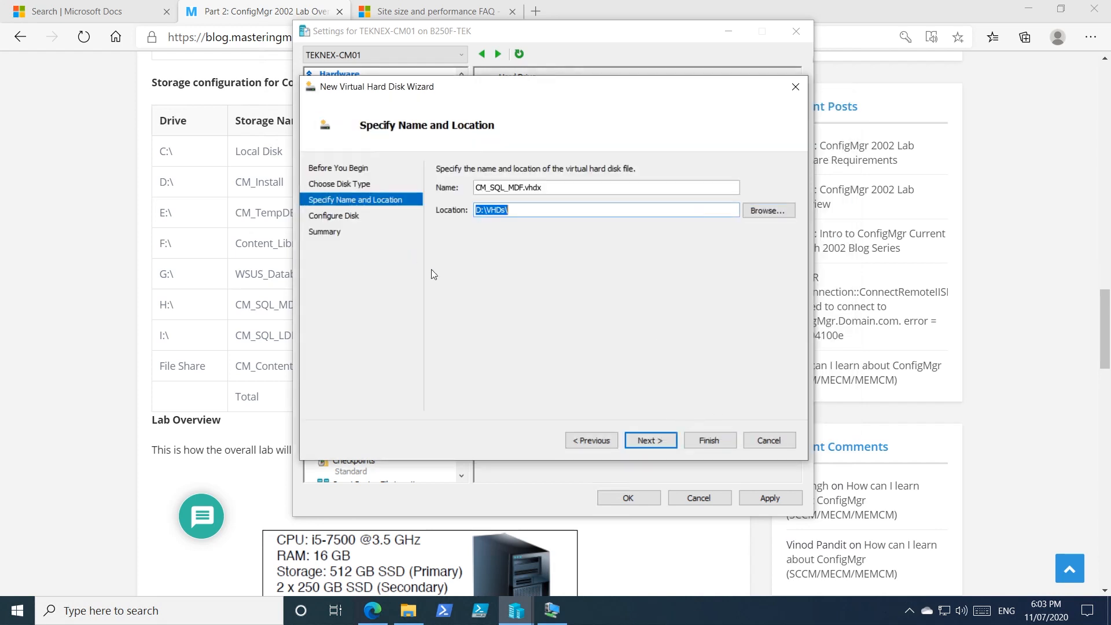
Step: Set the size of the new blank virtual hard disk to 50 GB
{"action": "left_click", "coordinate": [603, 441]}
{"action": "left_click", "coordinate": [644, 442]}
{"action": "left_click", "coordinate": [645, 442]}
{"action": "double_click", "coordinate": [499, 203]}
{"action": "type", "text": "50"}
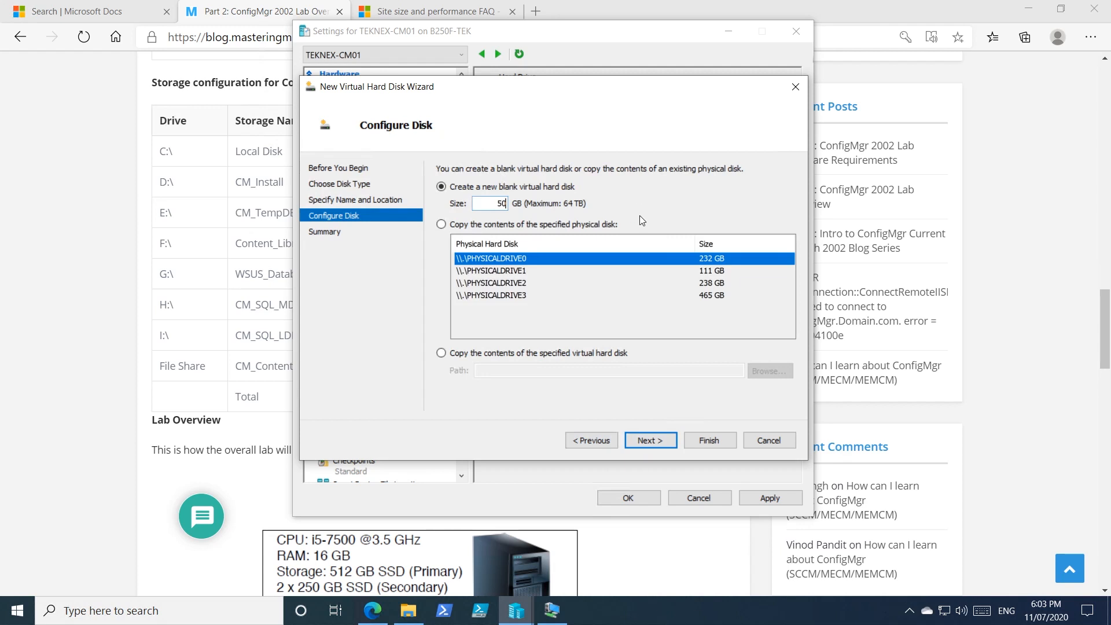
Step: Consult the storage table in Edge, then return to the Hyper-V disk wizard to create the disk and apply it to TEKNEX-CM01
{"action": "left_click", "coordinate": [121, 317]}
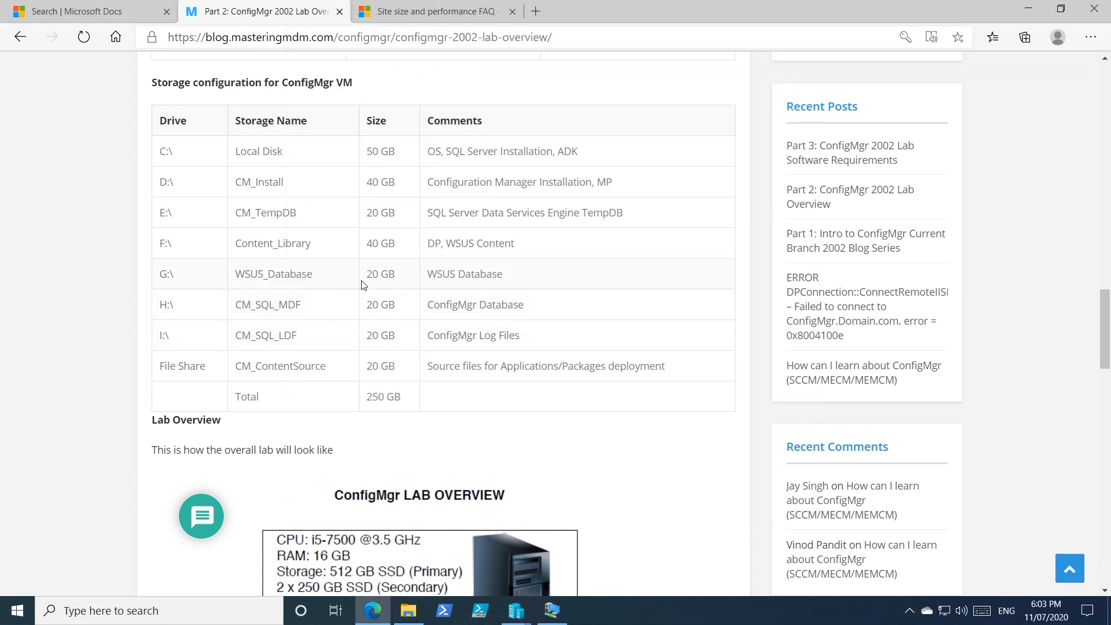
{"action": "mouse_move", "coordinate": [551, 610]}
{"action": "left_click", "coordinate": [595, 543]}
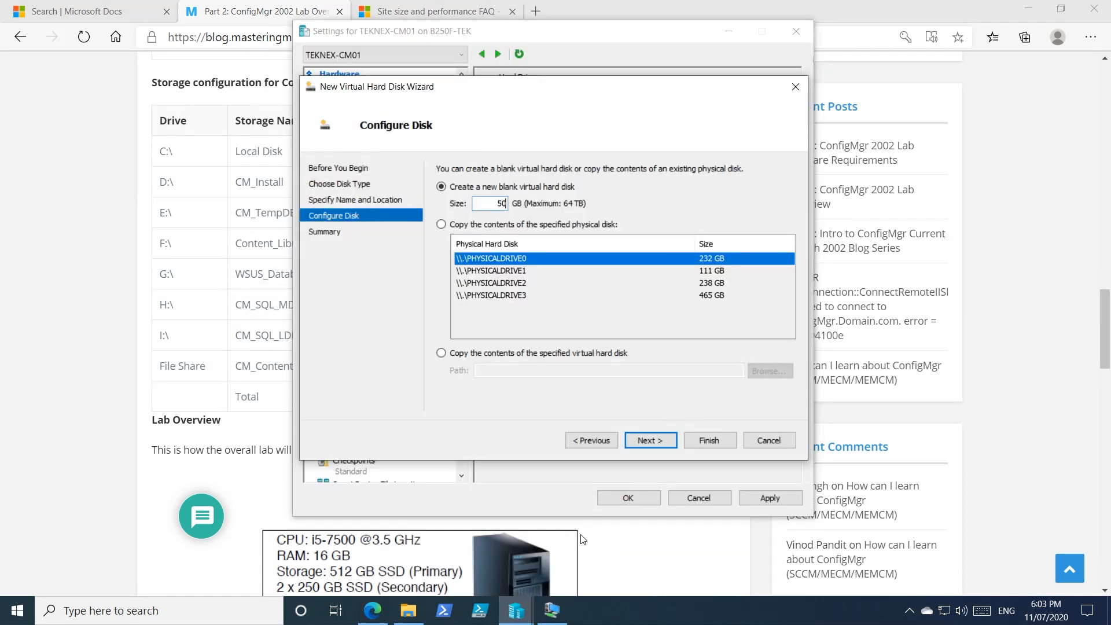
{"action": "left_click", "coordinate": [665, 443]}
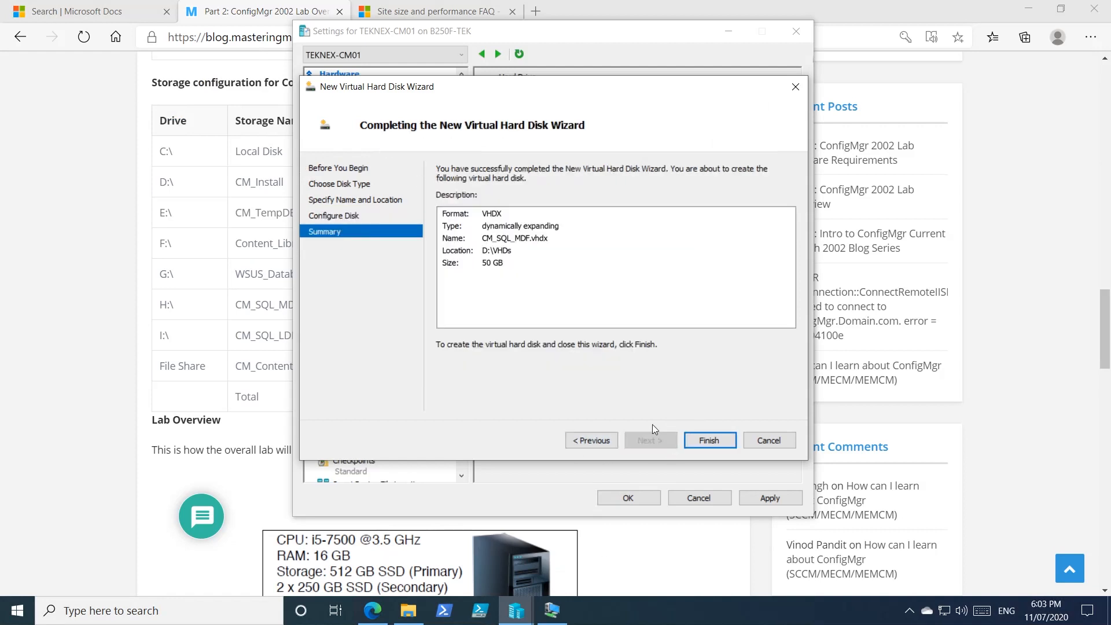
{"action": "left_click", "coordinate": [727, 440]}
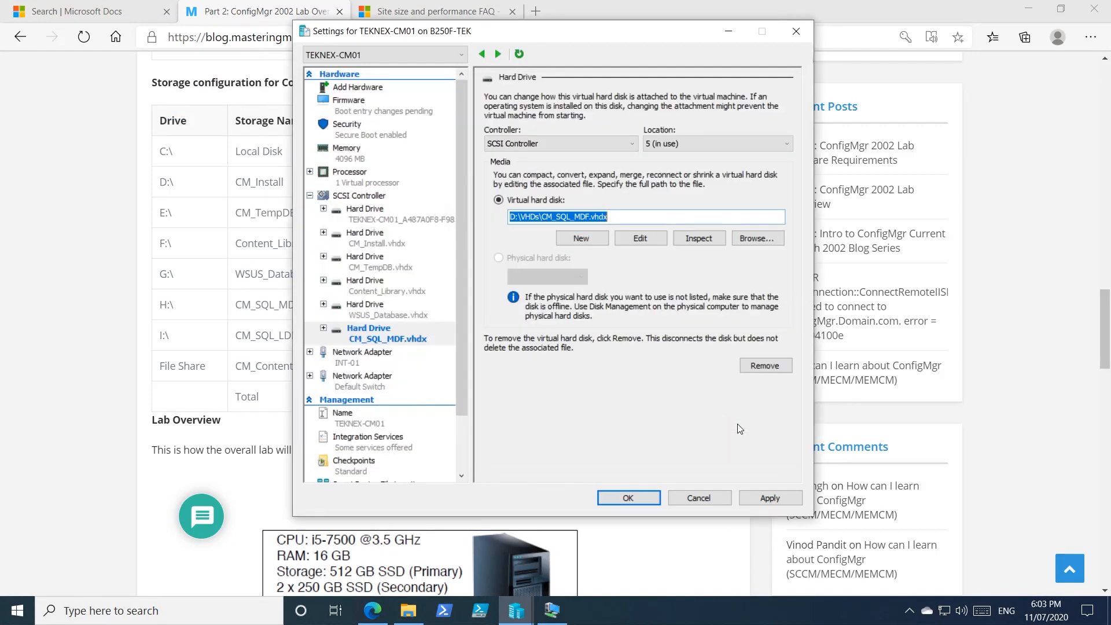
{"action": "left_click", "coordinate": [747, 498]}
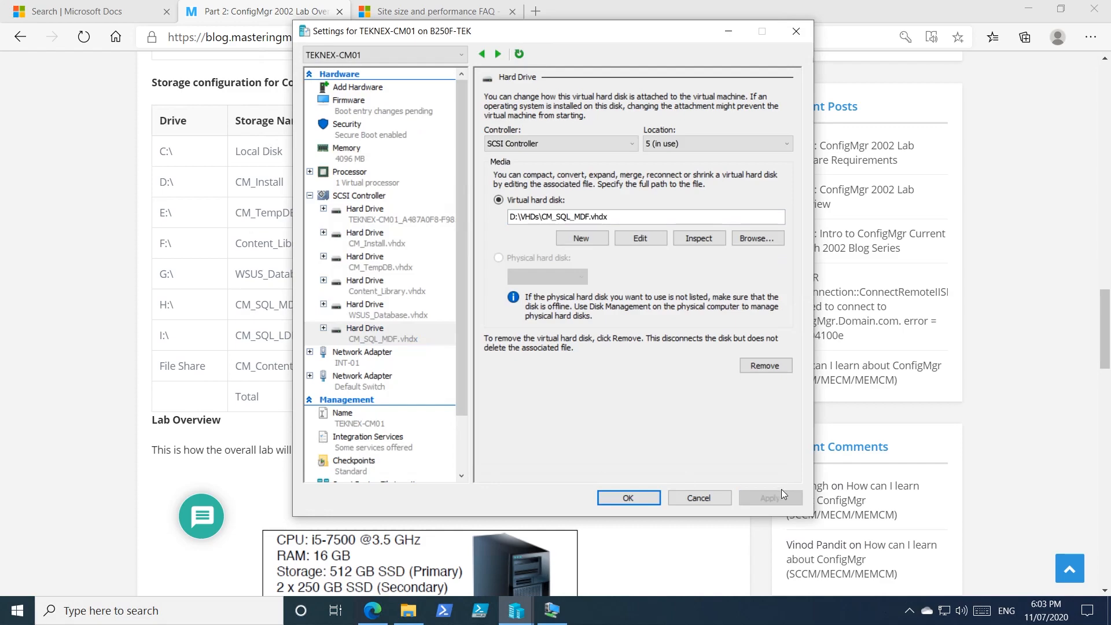
Step: Switch to Server Manager in the TEKNEX-CM01 VM, refresh the disk list and bring disk 5 online
{"action": "left_click", "coordinate": [552, 610]}
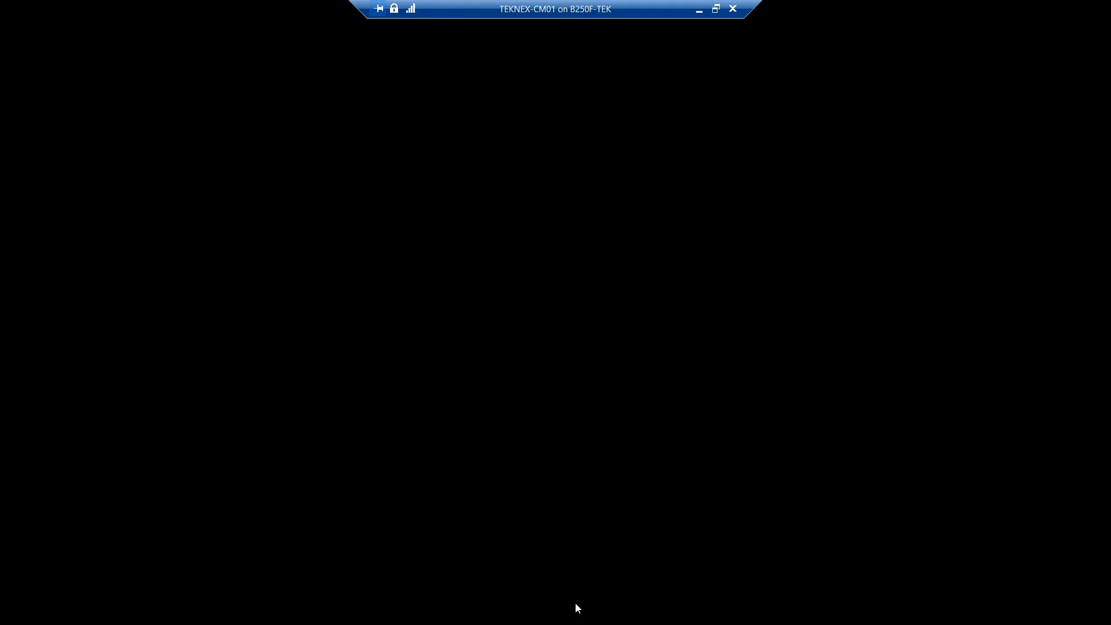
{"action": "left_click", "coordinate": [196, 610]}
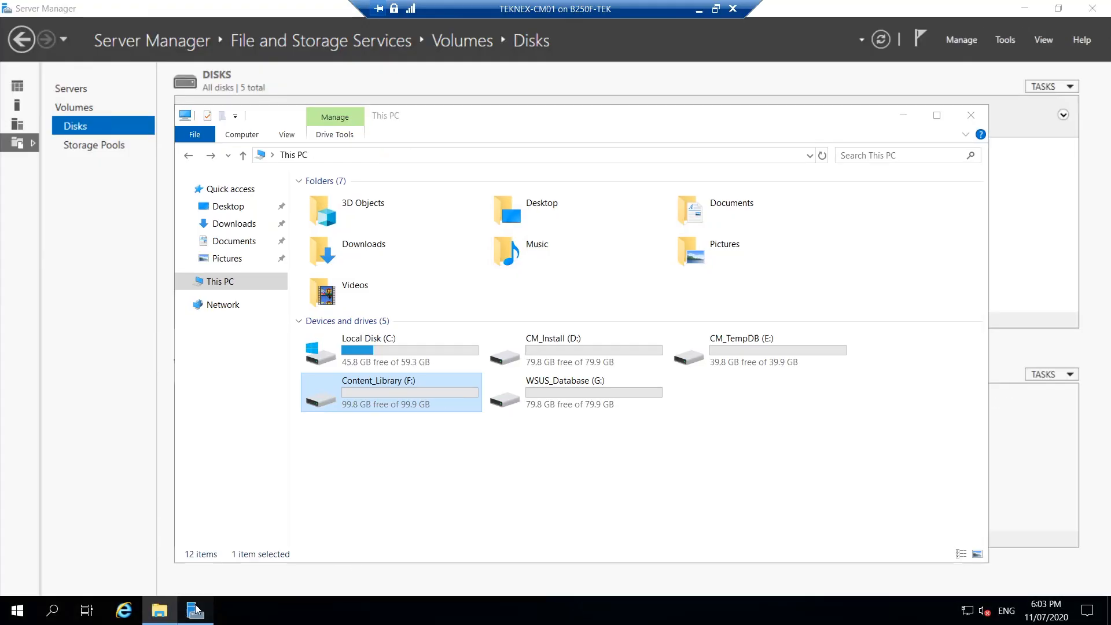
{"action": "left_click", "coordinate": [882, 42]}
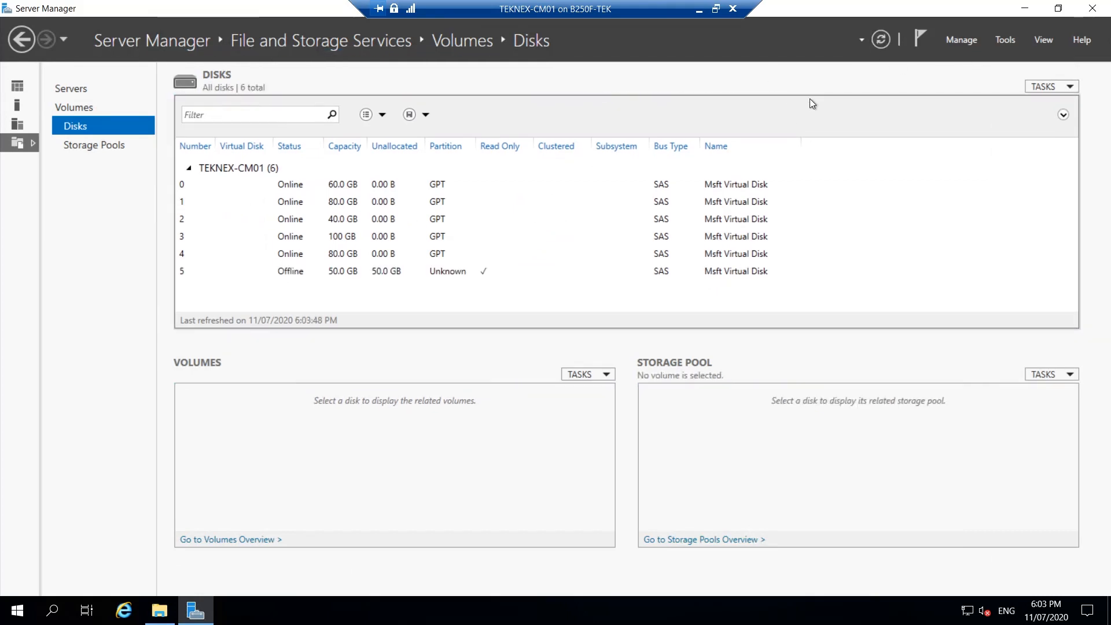
{"action": "left_click", "coordinate": [377, 275]}
{"action": "right_click", "coordinate": [377, 273]}
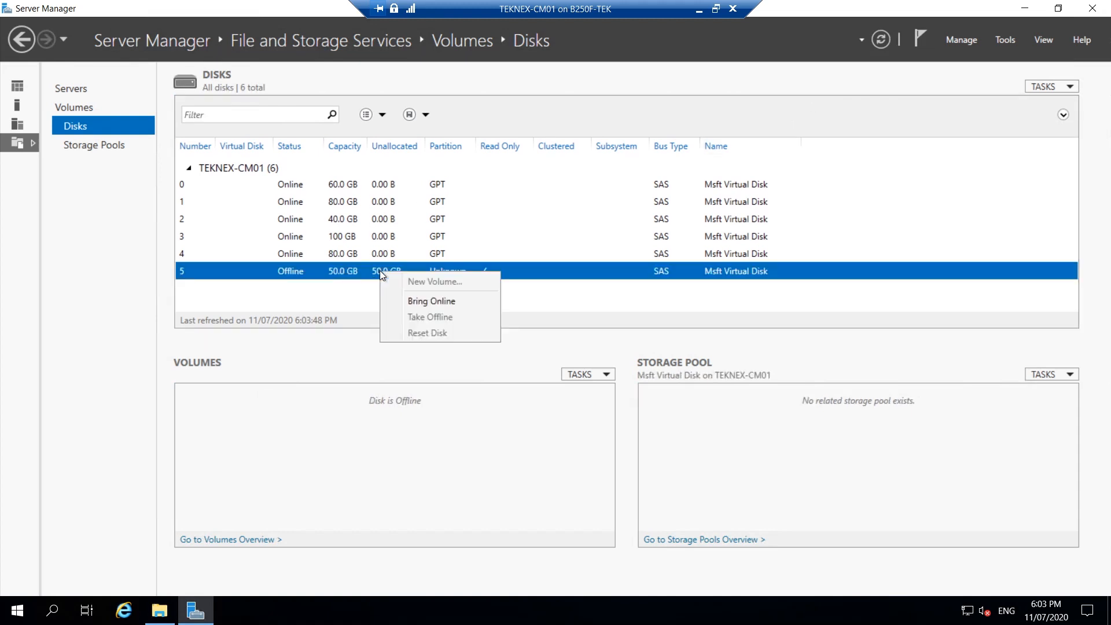
{"action": "left_click", "coordinate": [422, 300]}
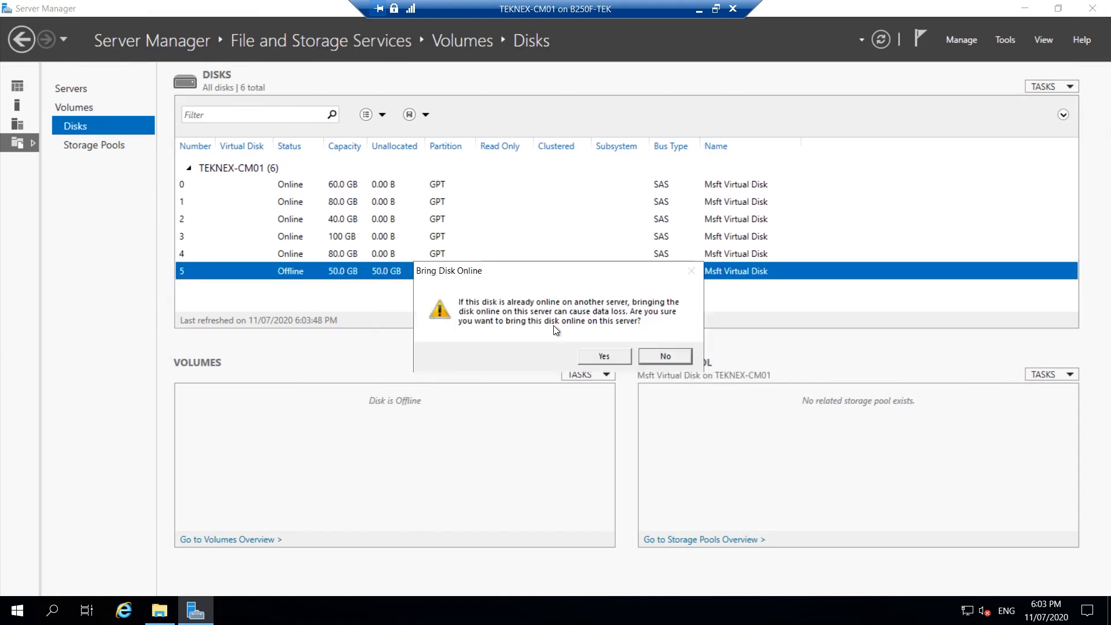
{"action": "left_click", "coordinate": [589, 353]}
Step: Start a new volume on disk 5, initializing it as GPT and keeping the full size and drive letter H
{"action": "right_click", "coordinate": [462, 274]}
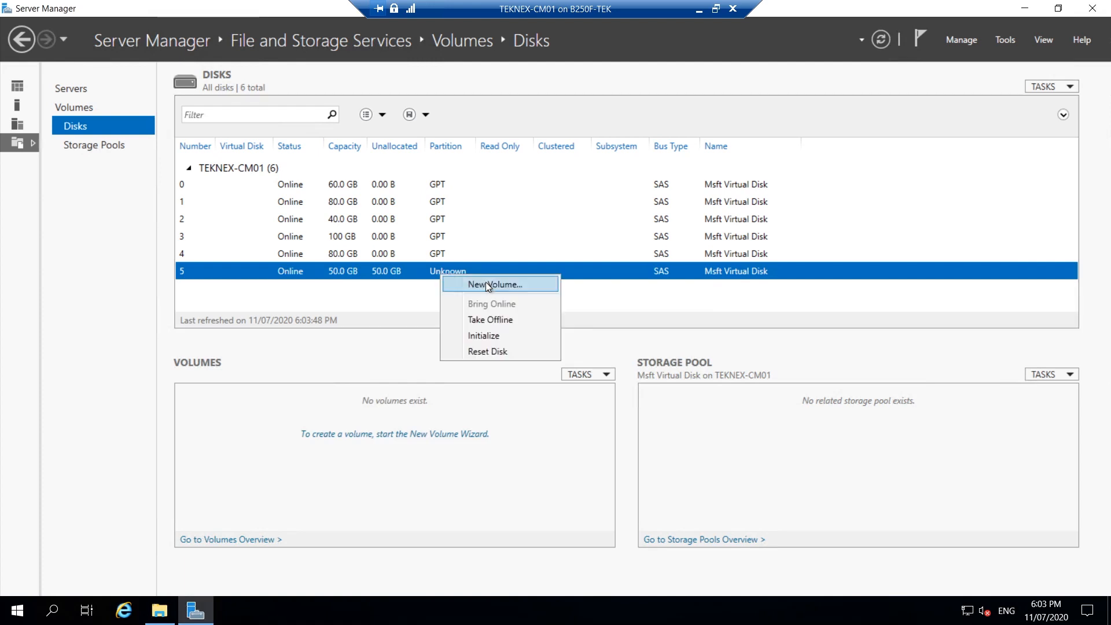
{"action": "left_click", "coordinate": [487, 283]}
{"action": "left_click", "coordinate": [503, 520]}
{"action": "left_click_drag", "start_coordinate": [485, 146], "coordinate": [547, 82]}
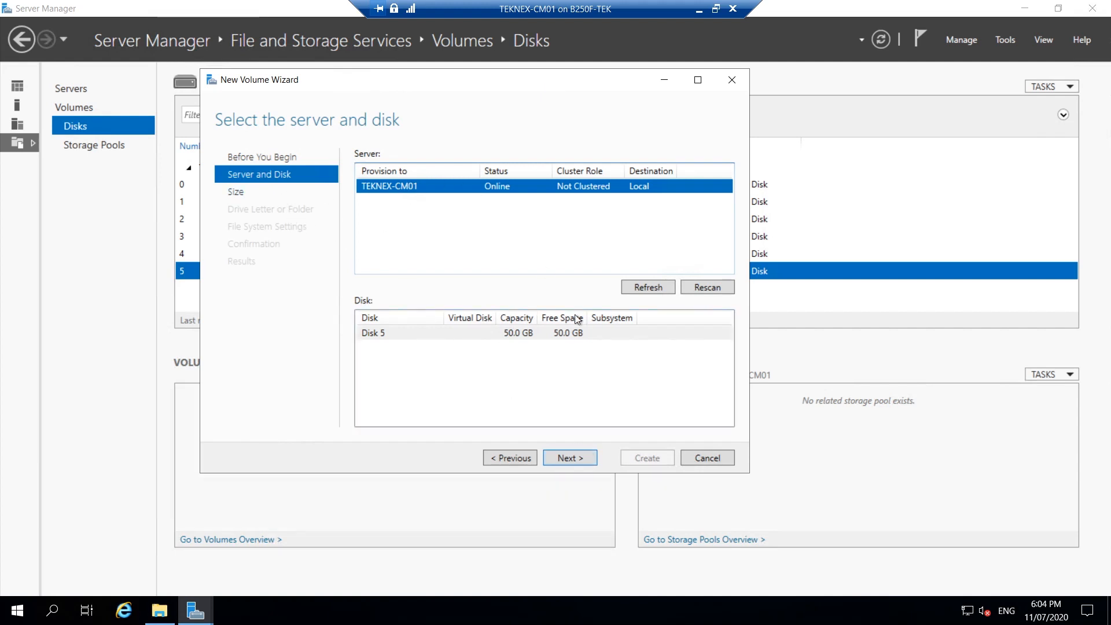
{"action": "left_click", "coordinate": [570, 458]}
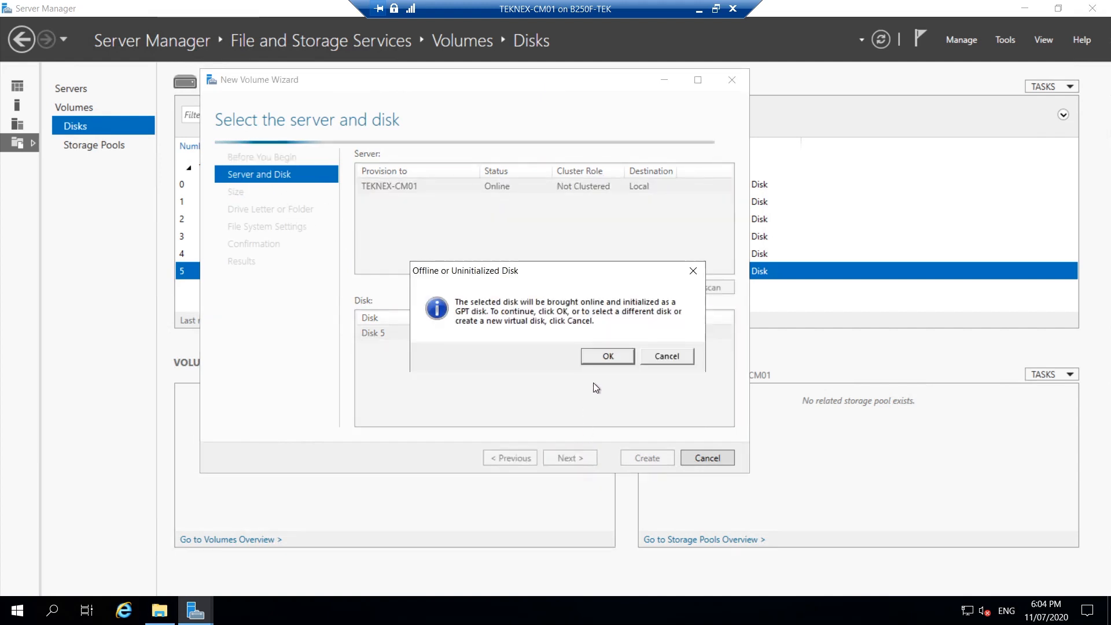
{"action": "left_click", "coordinate": [600, 358]}
{"action": "left_click", "coordinate": [581, 458]}
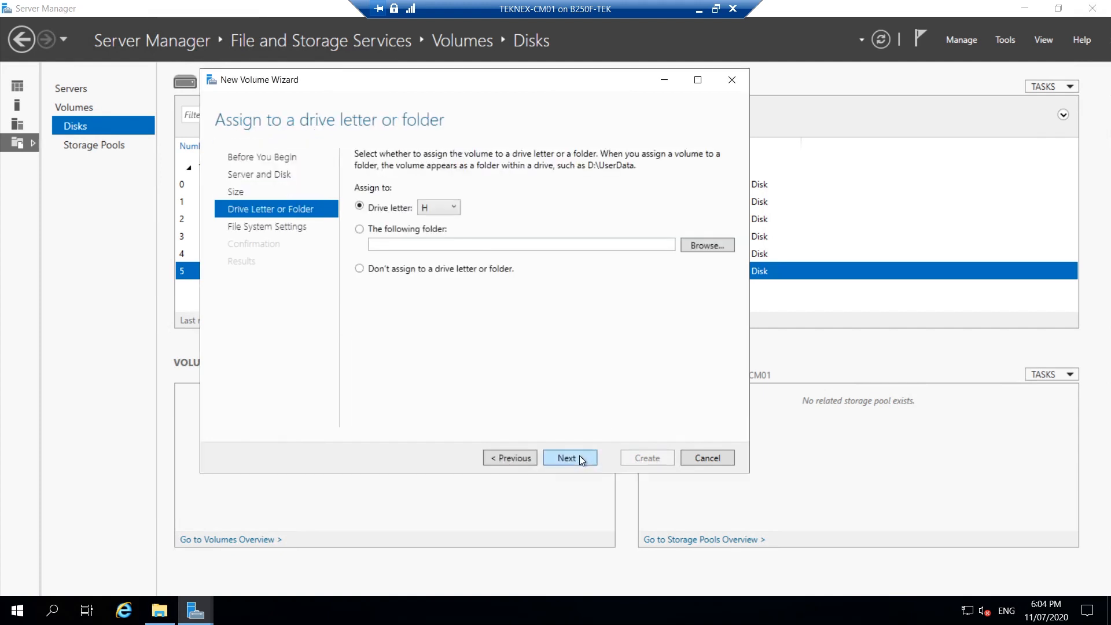
{"action": "left_click", "coordinate": [580, 458]}
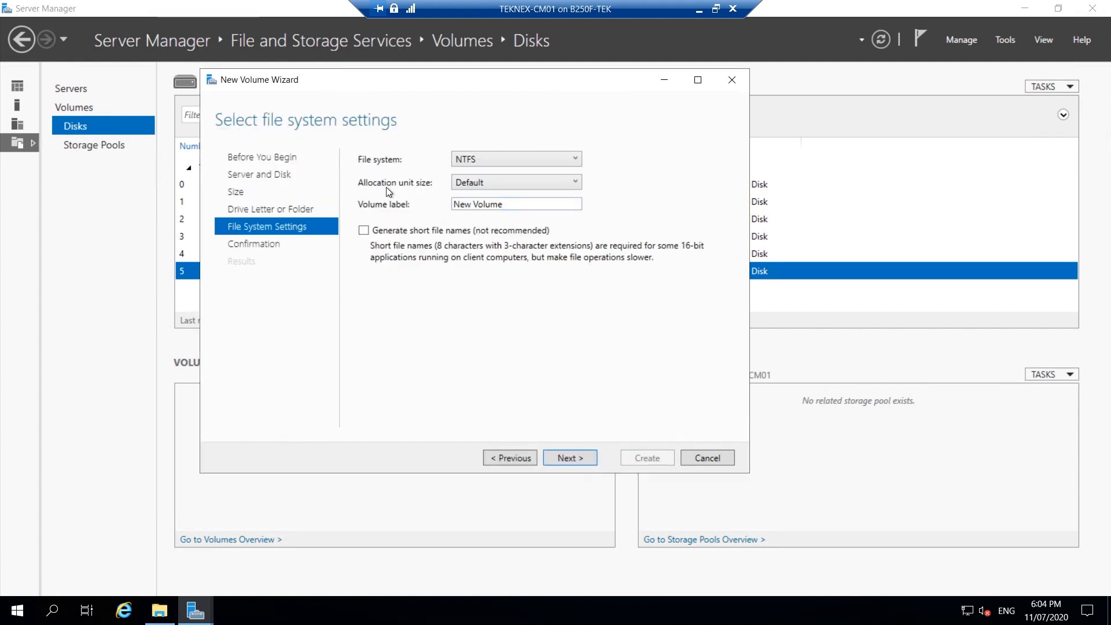
Step: Set the NTFS volume's allocation unit size to 64K, label it CM_SQL_MDF and create it
{"action": "left_click", "coordinate": [491, 184]}
{"action": "left_click", "coordinate": [489, 270]}
{"action": "key", "text": "Tab"}
{"action": "type", "text": "CM_SQL_MDF"}
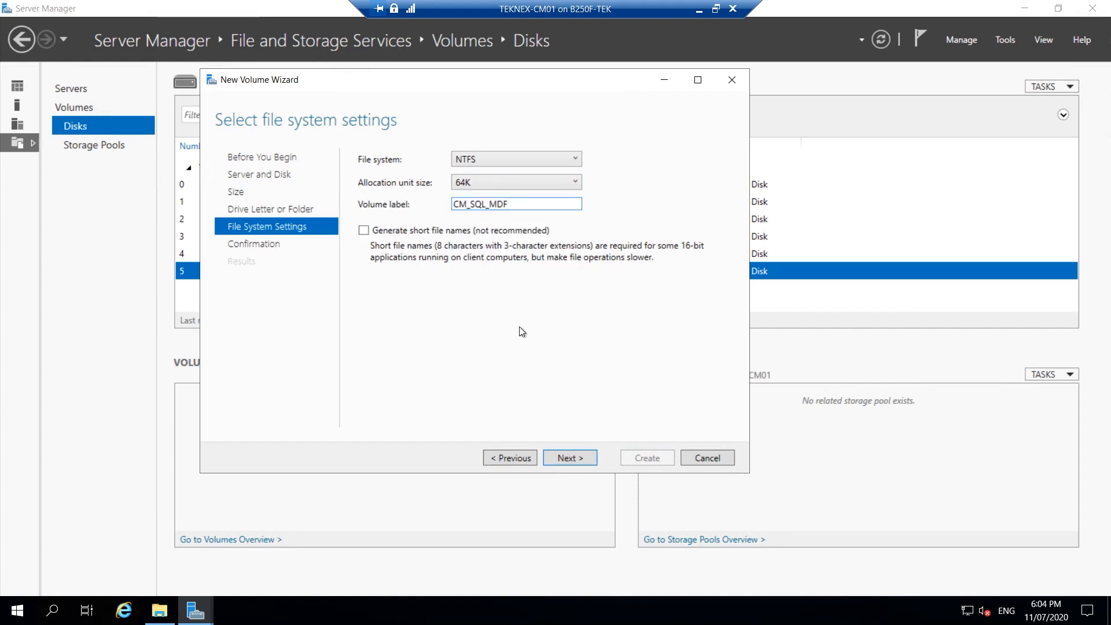
{"action": "left_click", "coordinate": [586, 456]}
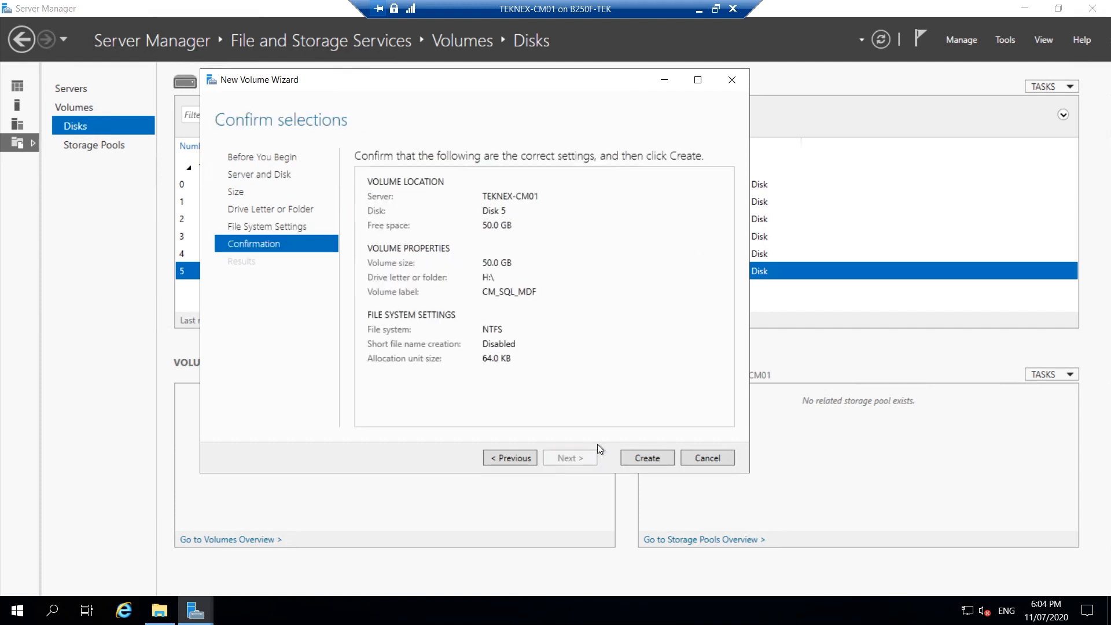
{"action": "left_click", "coordinate": [661, 457]}
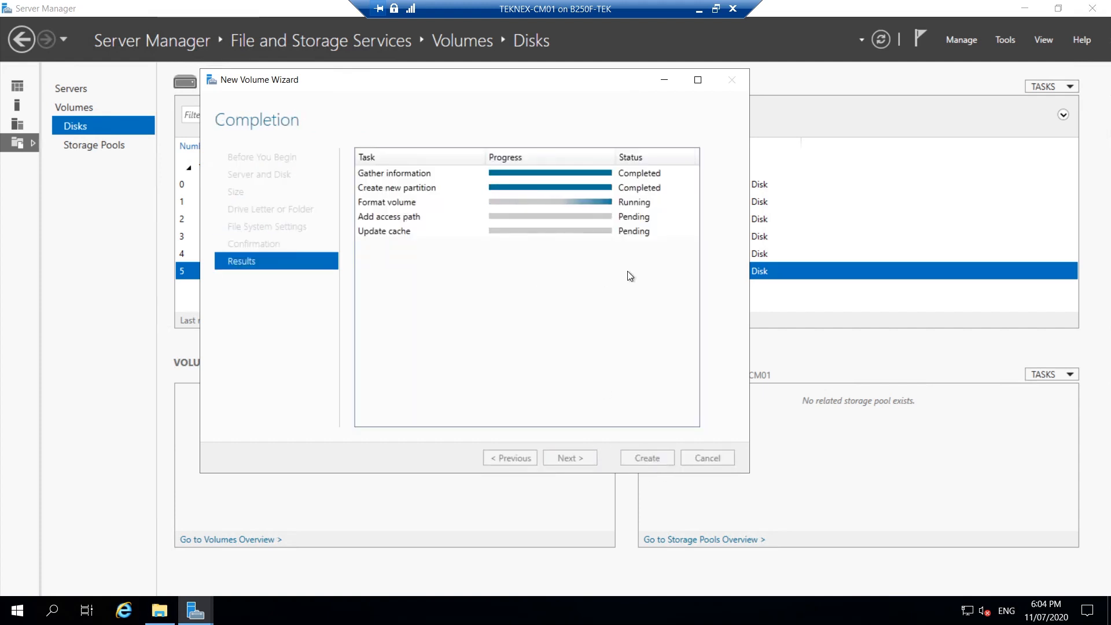
Step: Switch to File Explorer in the VM and check the CM_SQL_MDF (H:) drive under This PC
{"action": "left_click", "coordinate": [161, 610]}
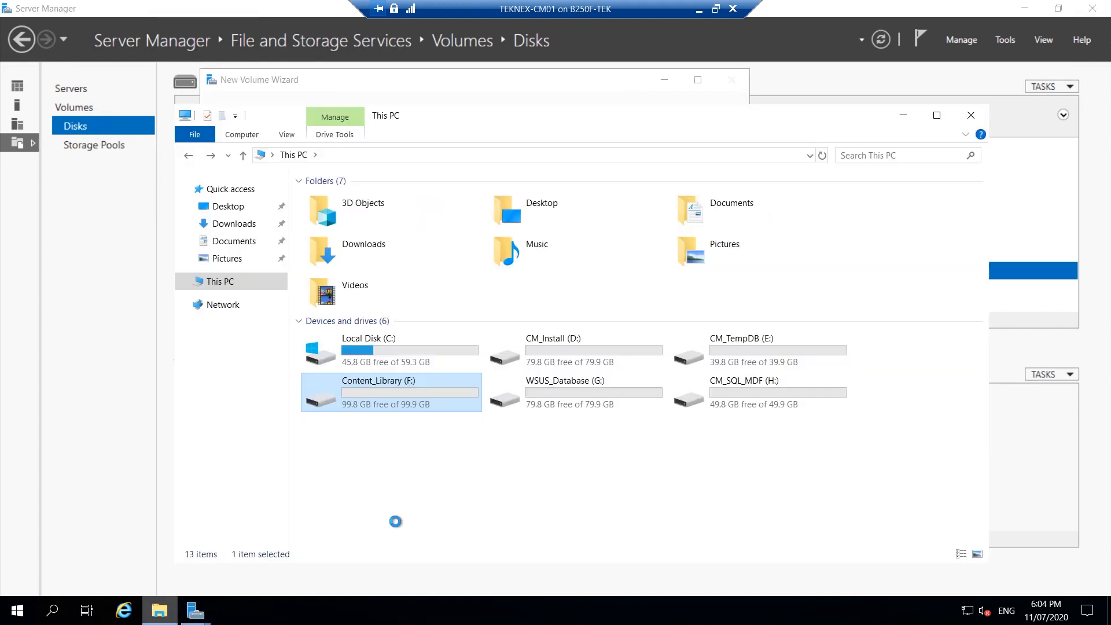
{"action": "left_click_drag", "start_coordinate": [612, 119], "coordinate": [687, 77]}
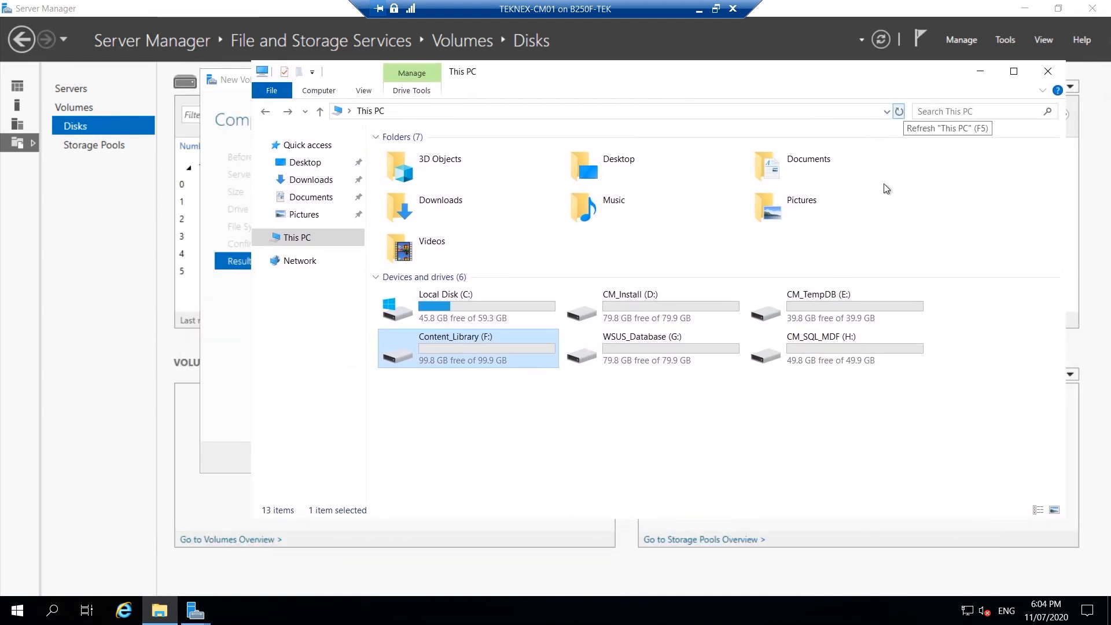
{"action": "left_click", "coordinate": [843, 340]}
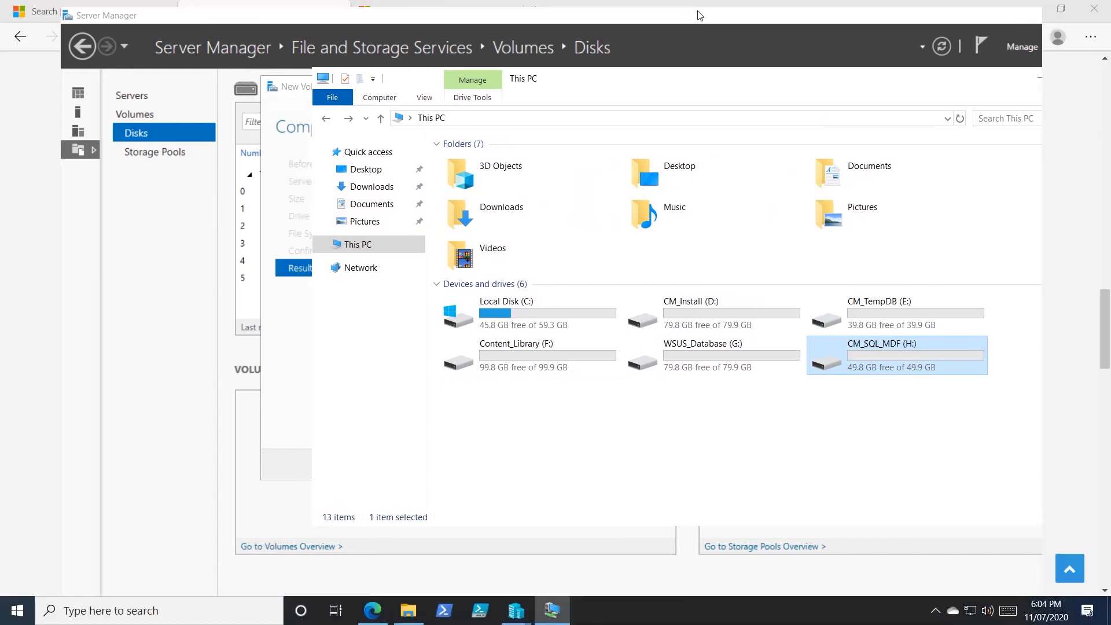
Step: Minimize the VM, switch to Edge and copy CM_SQL_LDF from the I:\ row of the storage table
{"action": "left_click", "coordinate": [699, 9]}
{"action": "left_click", "coordinate": [99, 317]}
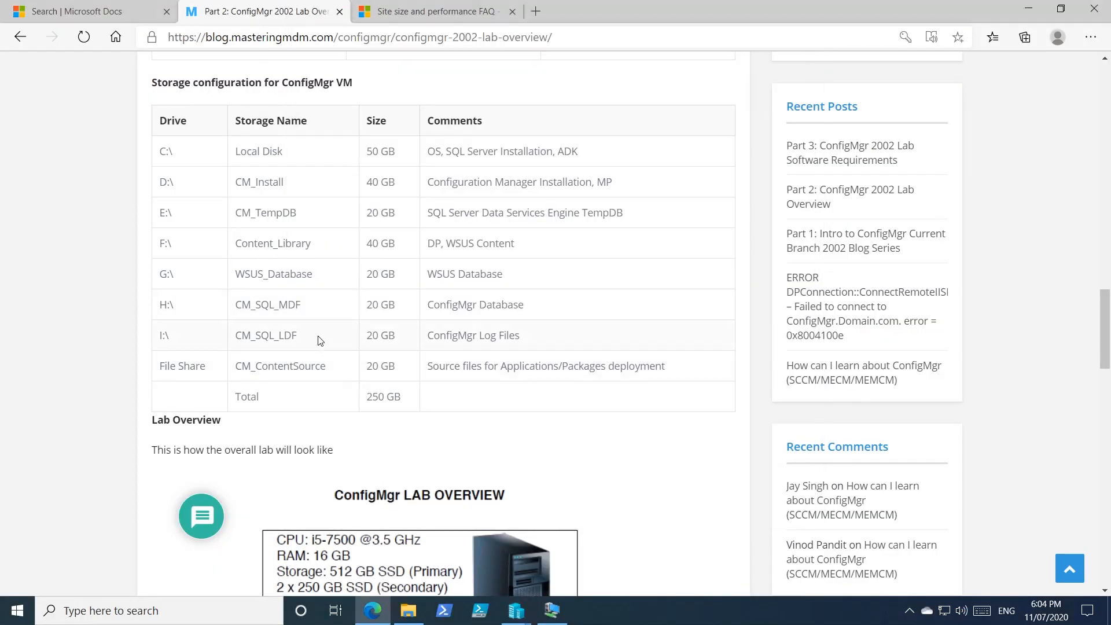
{"action": "left_click_drag", "start_coordinate": [317, 342], "coordinate": [230, 341]}
{"action": "key", "text": "ctrl+c"}
{"action": "right_click", "coordinate": [259, 337]}
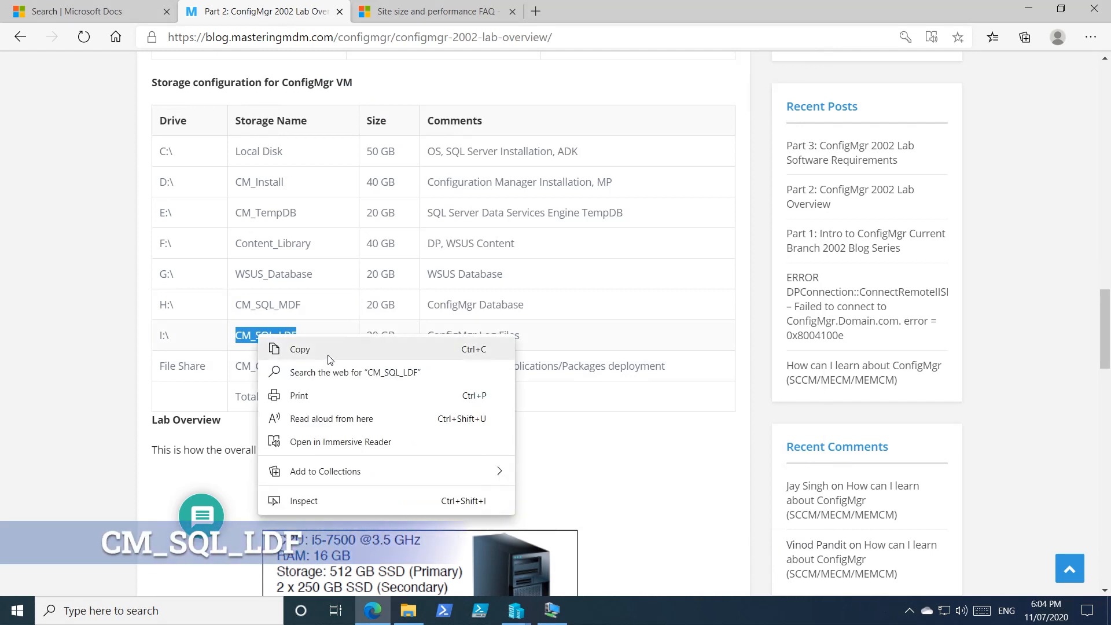
{"action": "left_click", "coordinate": [327, 356]}
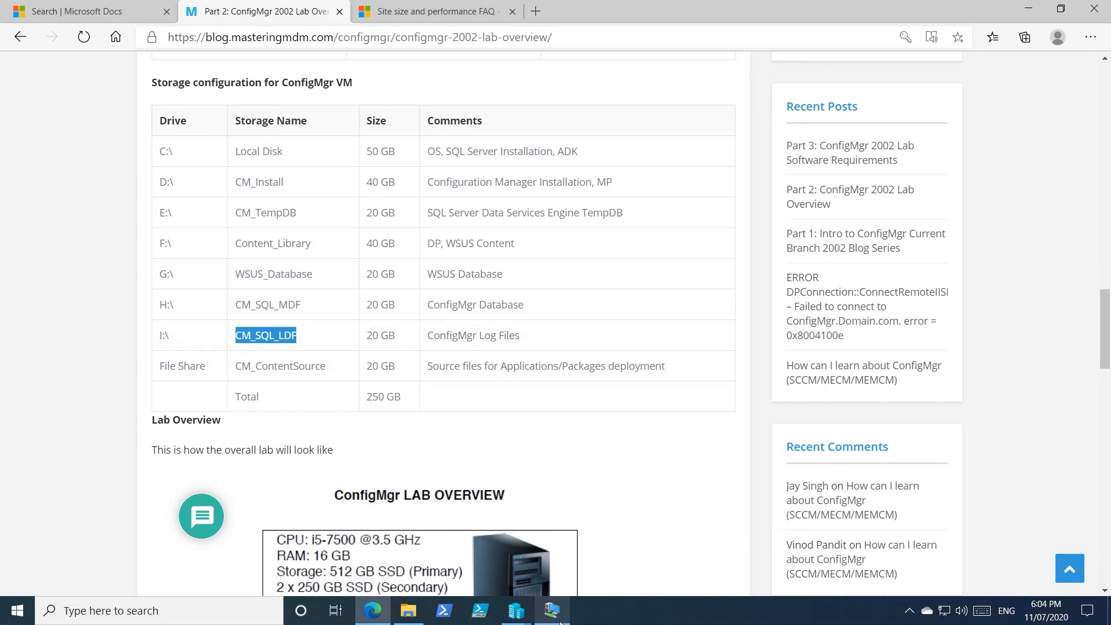
Step: Return to TEKNEX-CM01's Hyper-V settings, add a hard drive to the SCSI controller and start a dynamically expanding virtual disk for it
{"action": "mouse_move", "coordinate": [523, 621]}
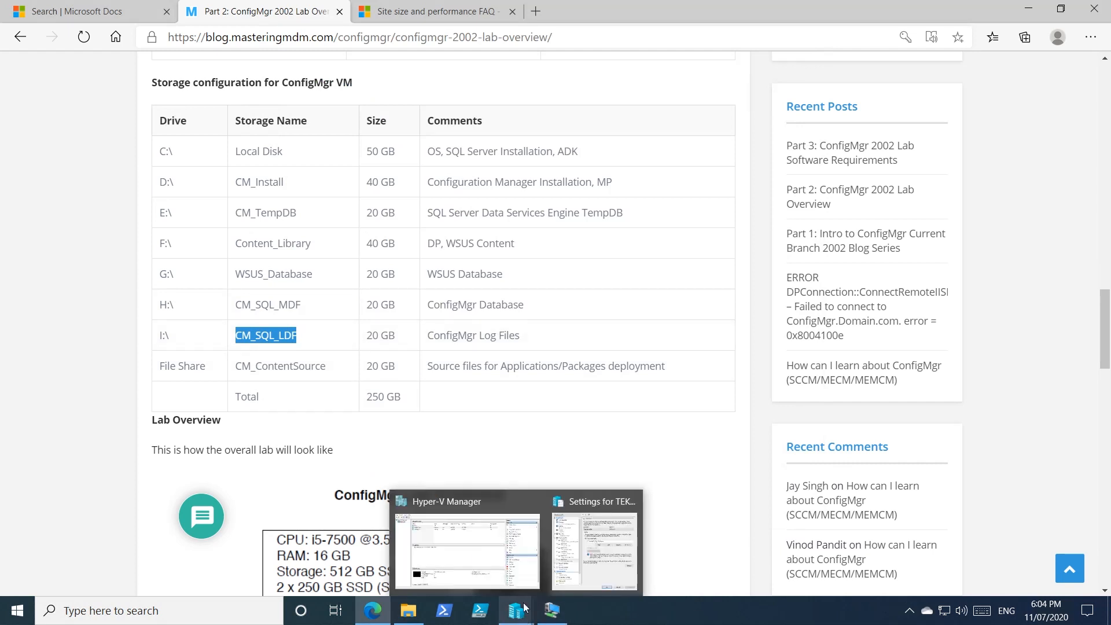
{"action": "left_click", "coordinate": [584, 555]}
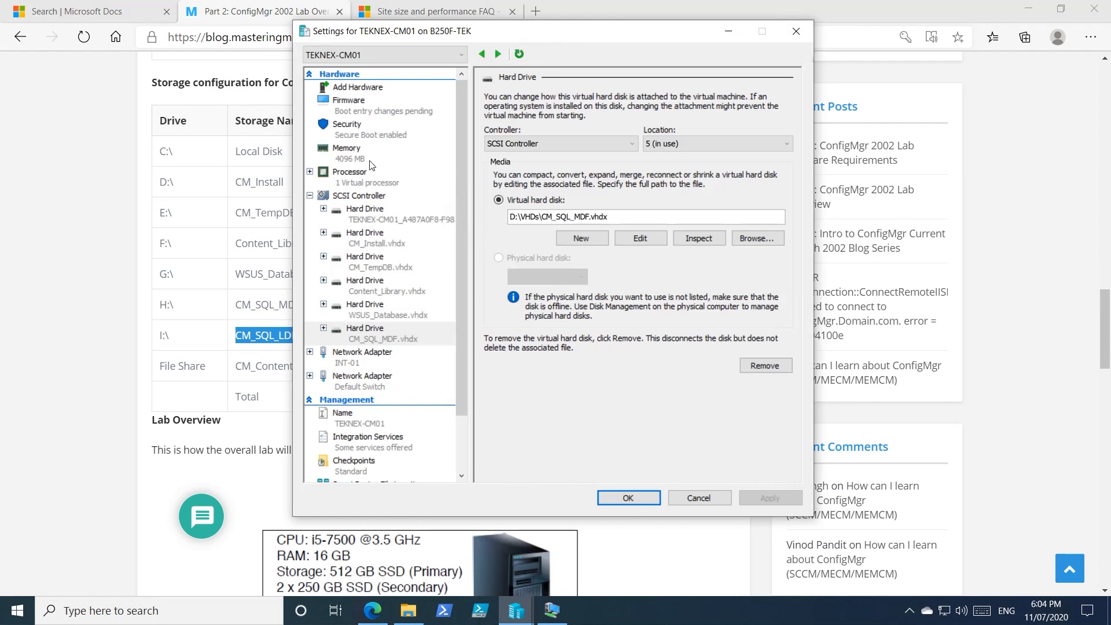
{"action": "left_click", "coordinate": [358, 196]}
{"action": "left_click", "coordinate": [764, 207]}
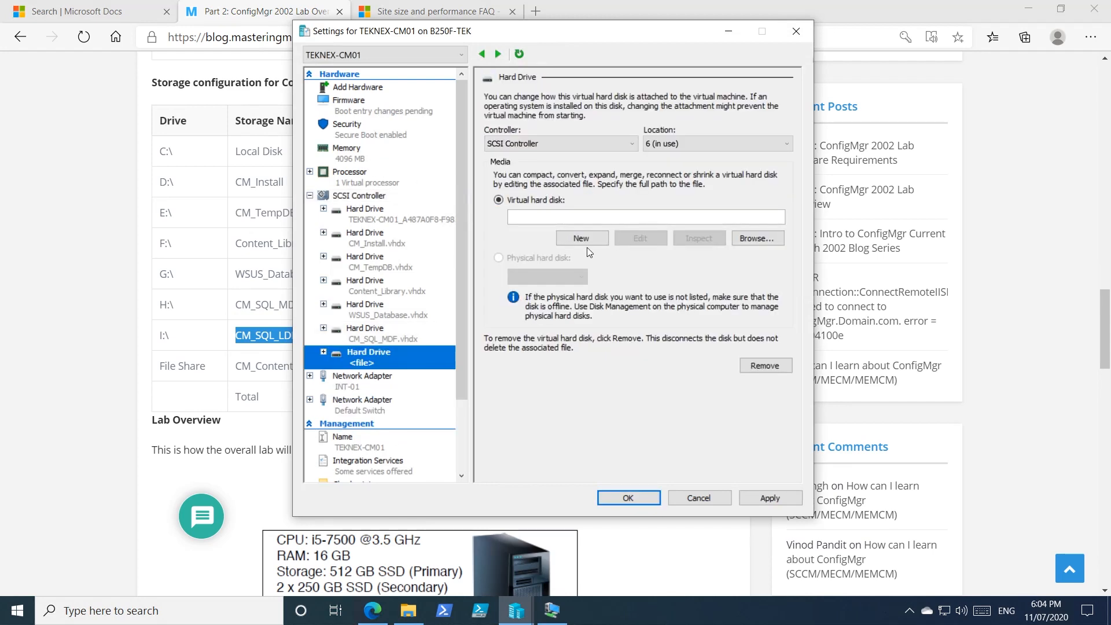
{"action": "left_click", "coordinate": [588, 238]}
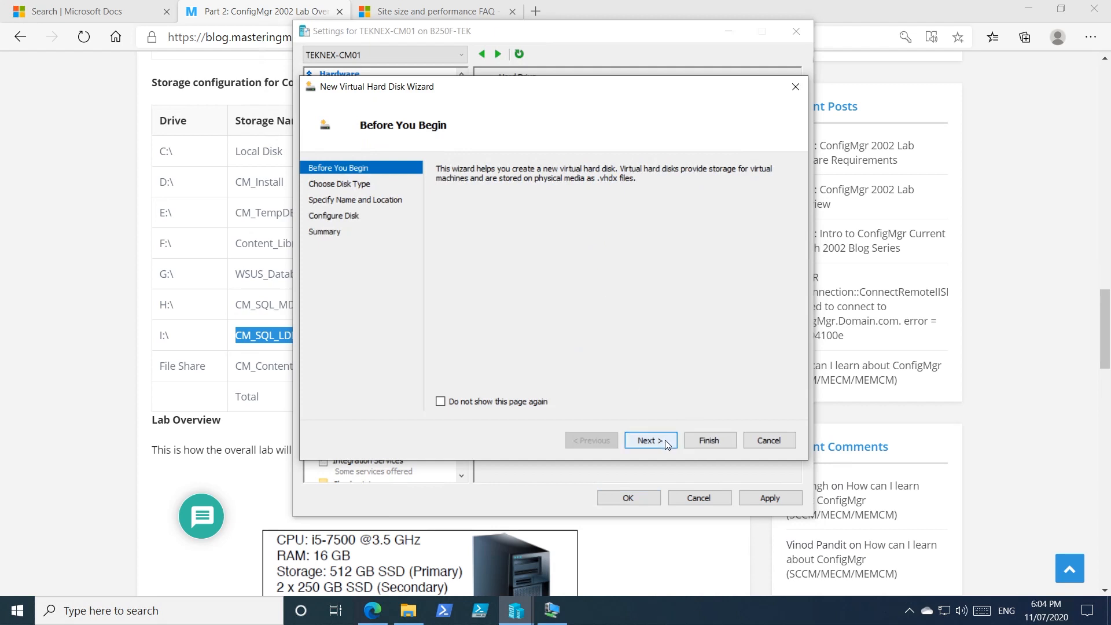
{"action": "left_click", "coordinate": [664, 439]}
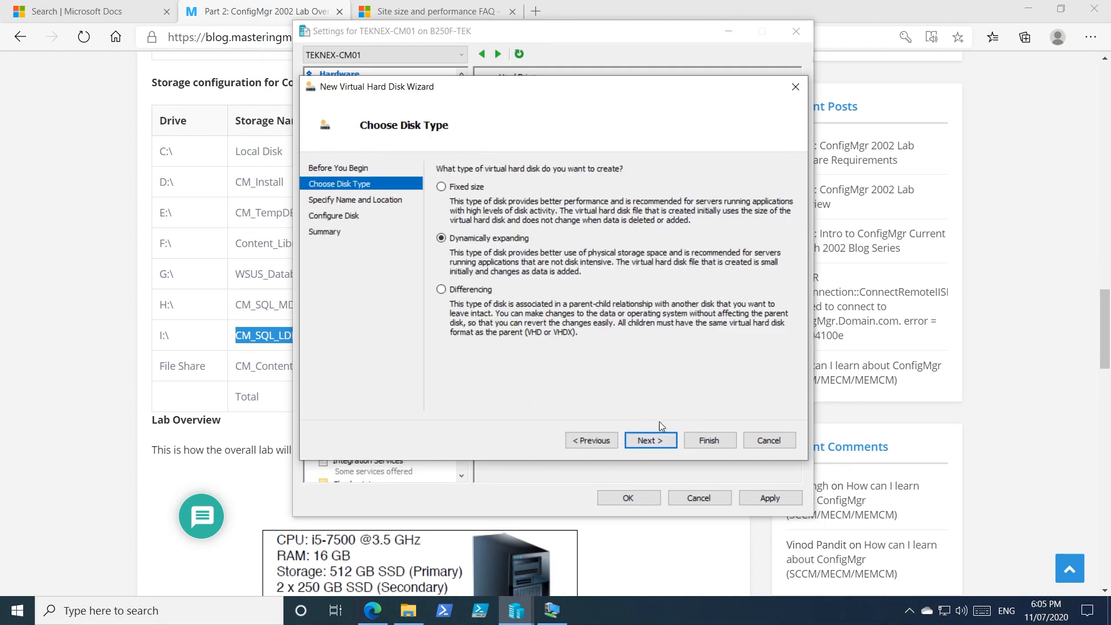
{"action": "left_click", "coordinate": [659, 440]}
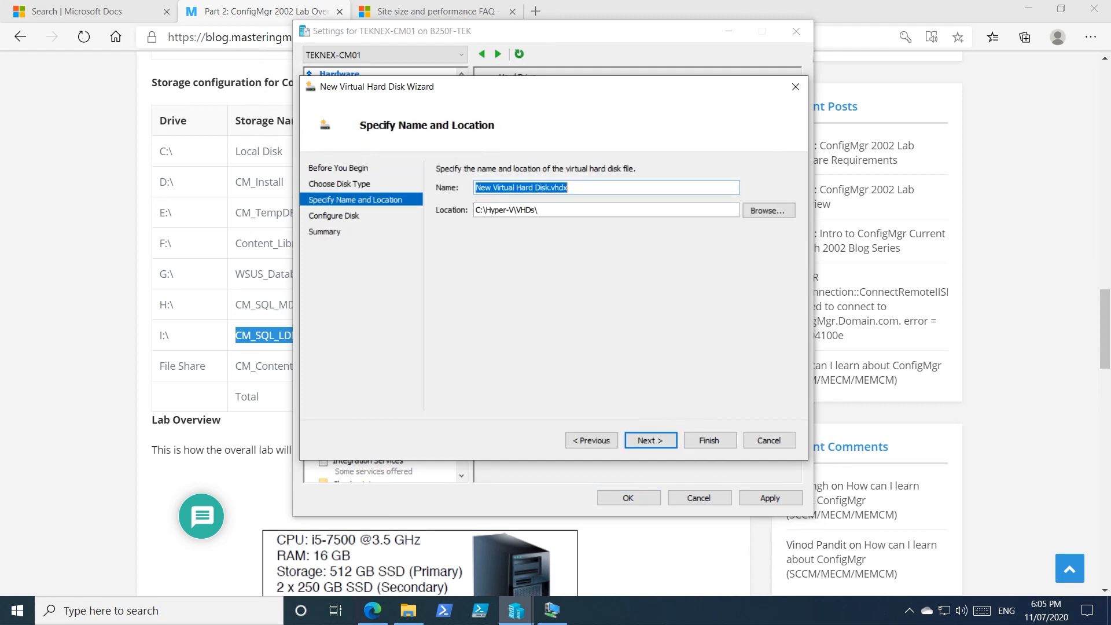
Step: Name the new virtual hard disk CM_SQL_LDF.vhdx
{"action": "left_click", "coordinate": [574, 188]}
{"action": "left_click_drag", "start_coordinate": [551, 188], "coordinate": [391, 200]}
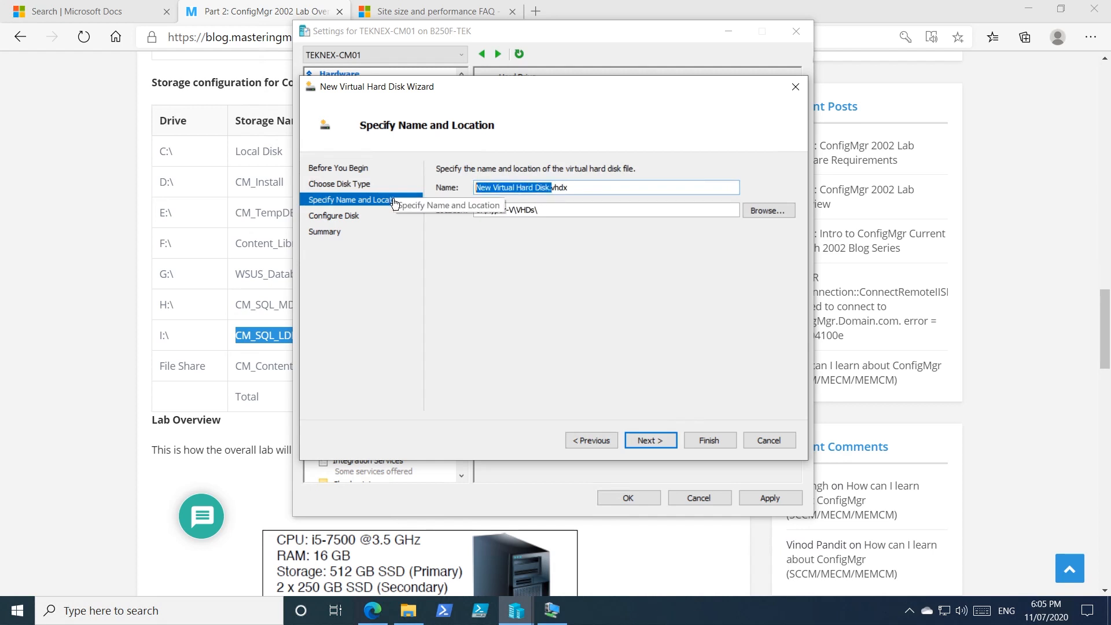
{"action": "key", "text": "ctrl+v"}
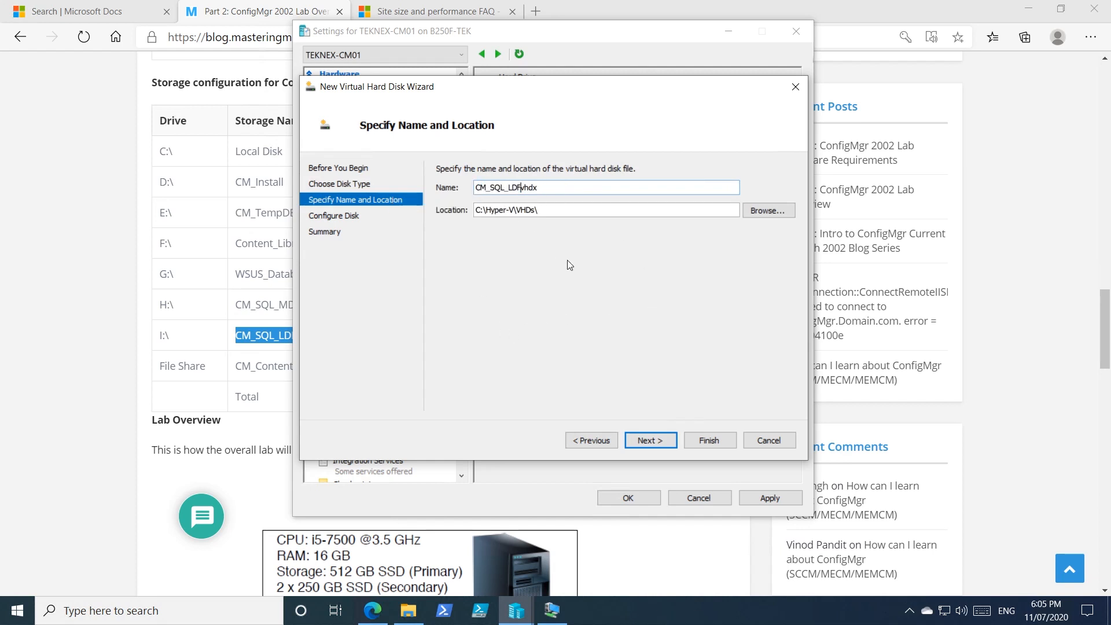
{"action": "type", "text": "."}
Step: Set the virtual disk's storage location to the VHDs folder on TEK01 (D:) and proceed to the disk configuration
{"action": "left_click", "coordinate": [787, 212]}
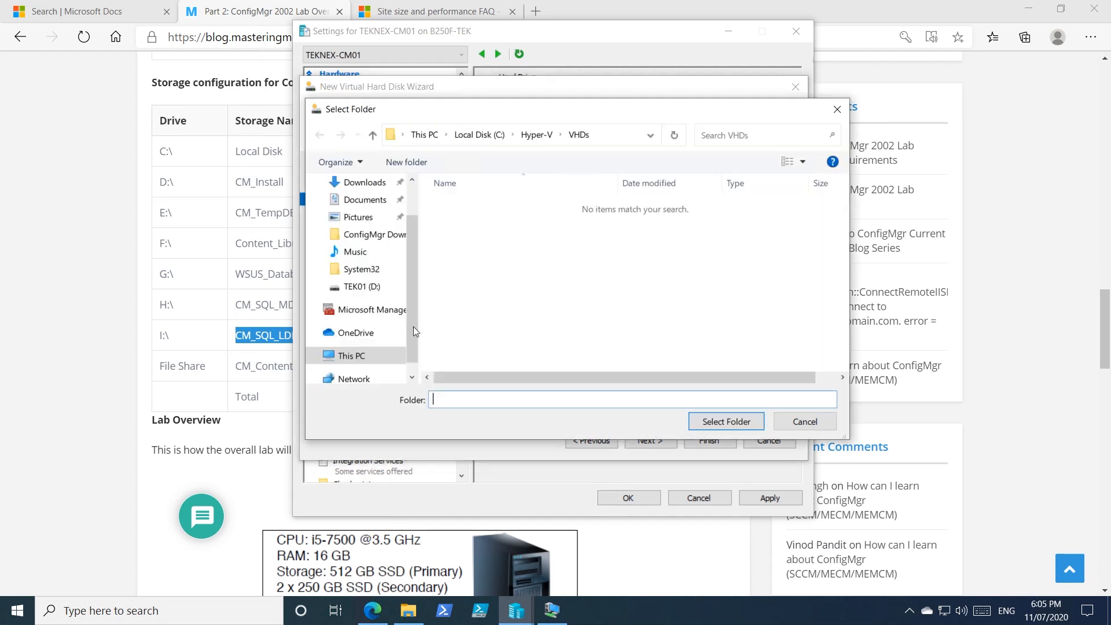
{"action": "left_click", "coordinate": [479, 134]}
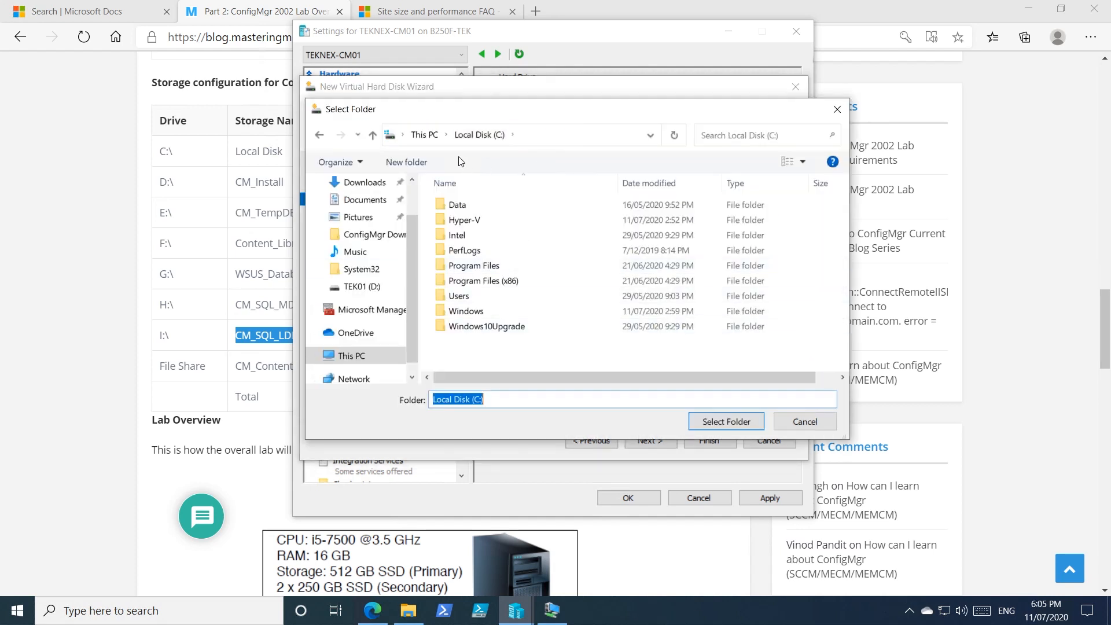
{"action": "left_click", "coordinate": [425, 134]}
{"action": "scroll", "coordinate": [652, 316], "scroll_direction": "down", "scroll_amount": 3}
{"action": "double_click", "coordinate": [702, 322]}
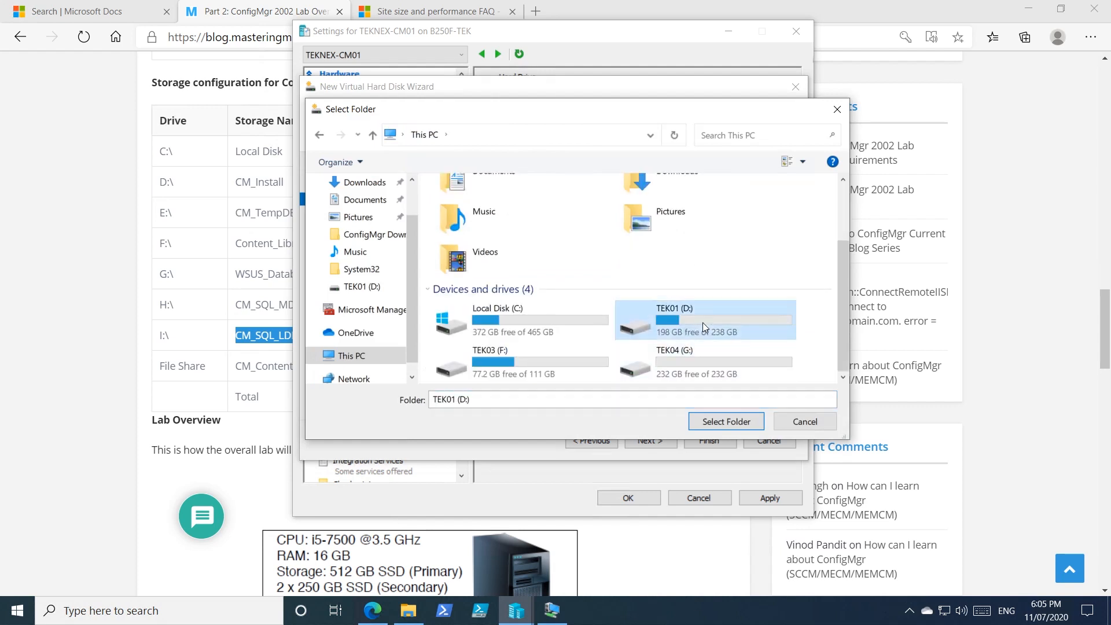
{"action": "left_click", "coordinate": [457, 222]}
{"action": "double_click", "coordinate": [458, 220]}
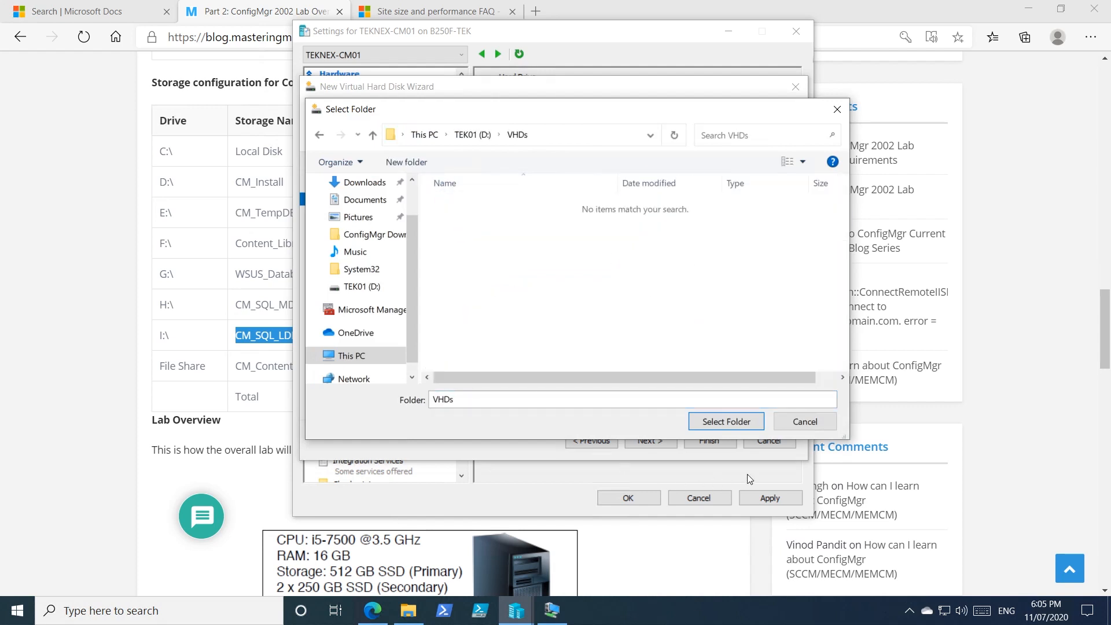
{"action": "left_click", "coordinate": [735, 420]}
{"action": "left_click", "coordinate": [650, 440]}
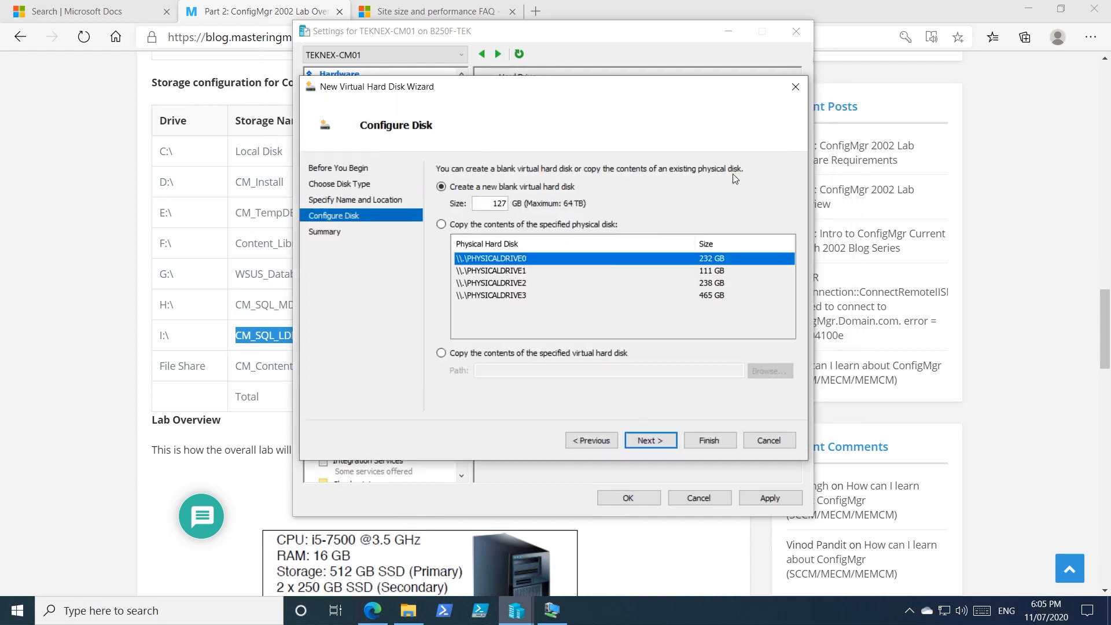
Step: Set the blank virtual hard disk's size to 50 GB and create it
{"action": "type", "text": "50"}
{"action": "left_click", "coordinate": [661, 441]}
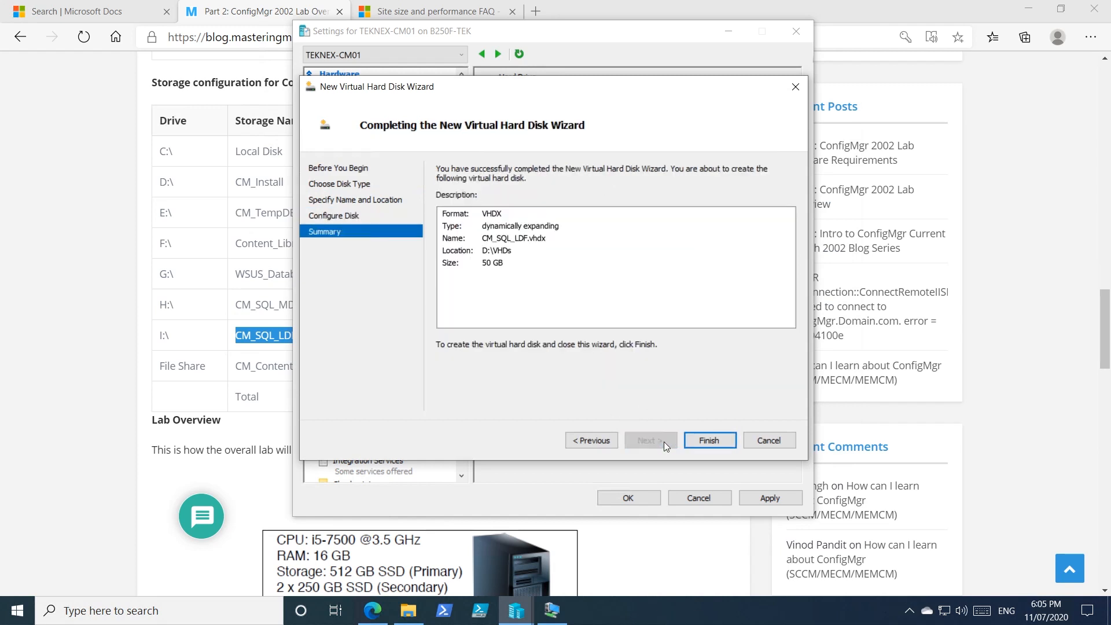
{"action": "left_click", "coordinate": [711, 441]}
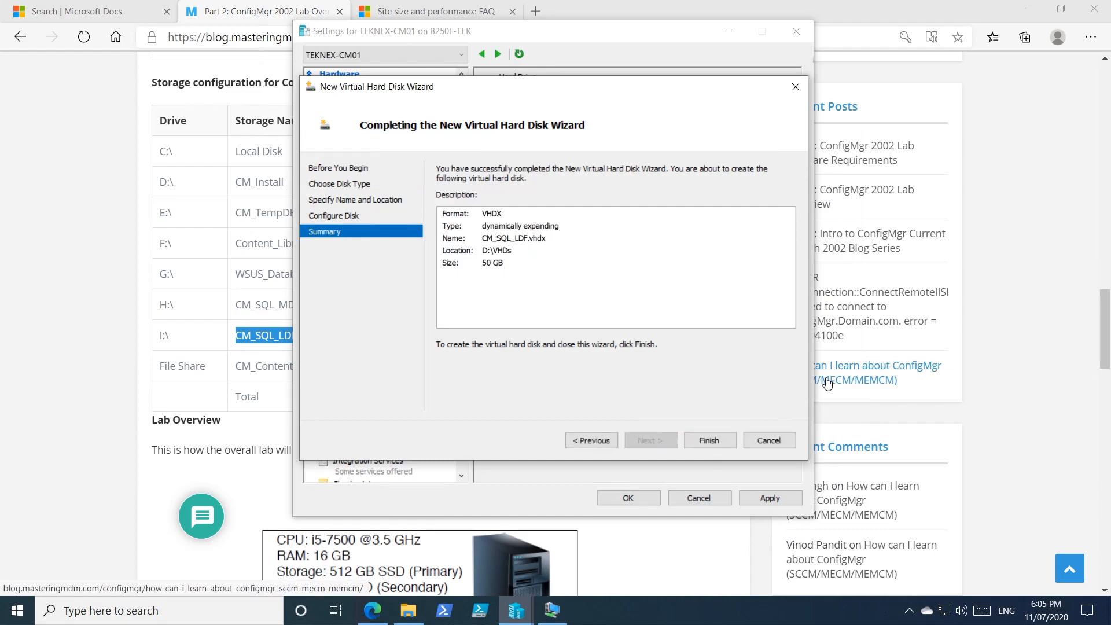
{"action": "left_click", "coordinate": [555, 612]}
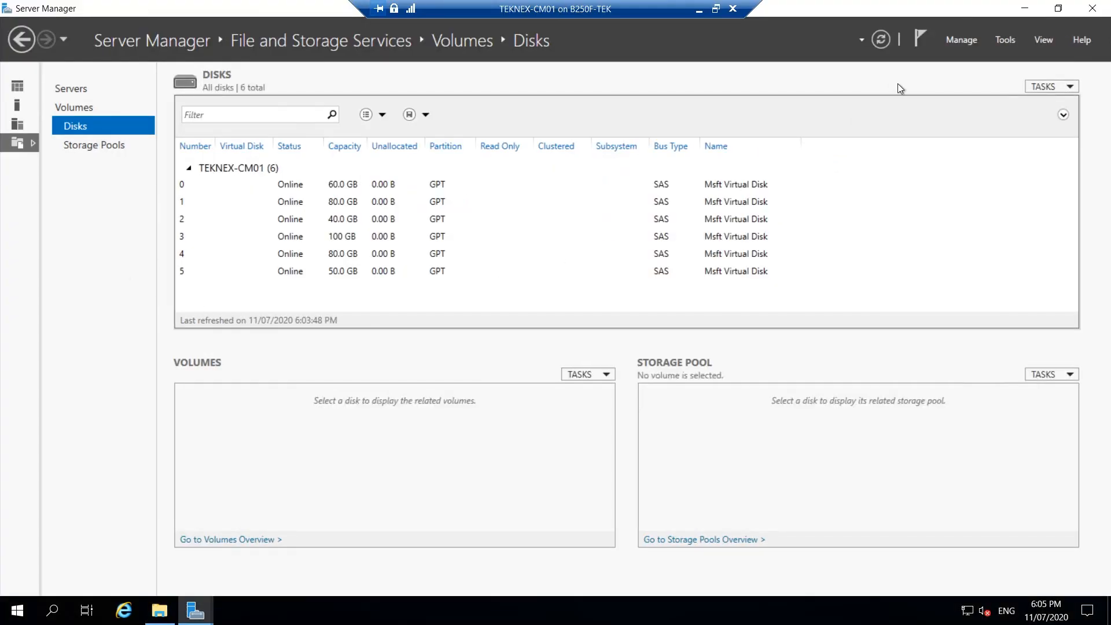
{"action": "left_click", "coordinate": [882, 41]}
{"action": "left_click", "coordinate": [699, 10]}
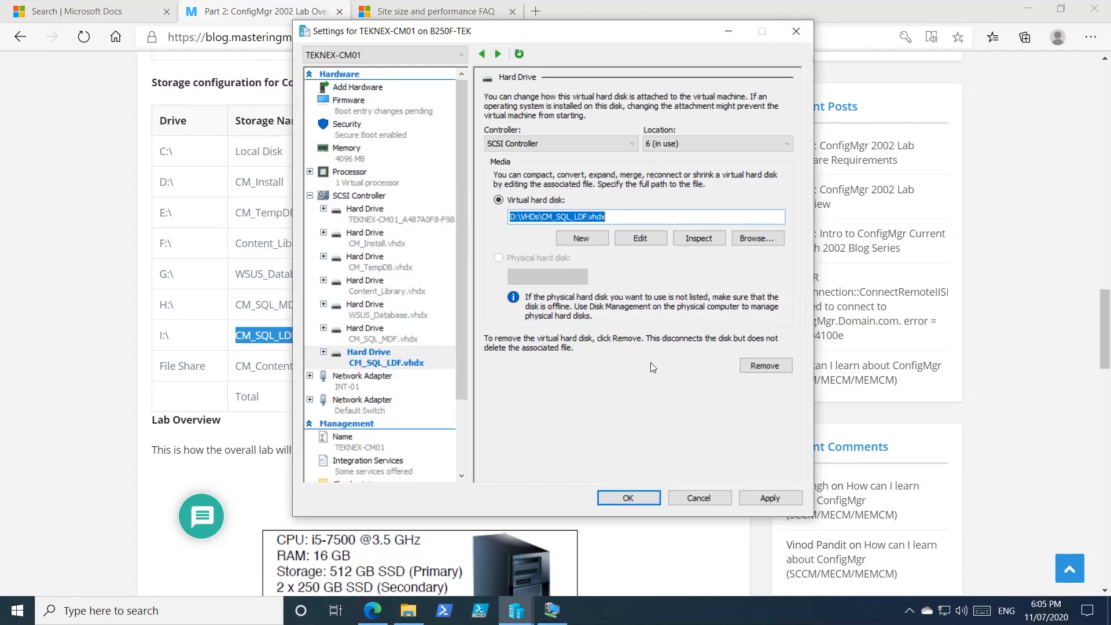
Step: Apply the VM's new hard drive setting and refresh the disk list in Server Manager on TEKNEX-CM01
{"action": "left_click", "coordinate": [773, 496]}
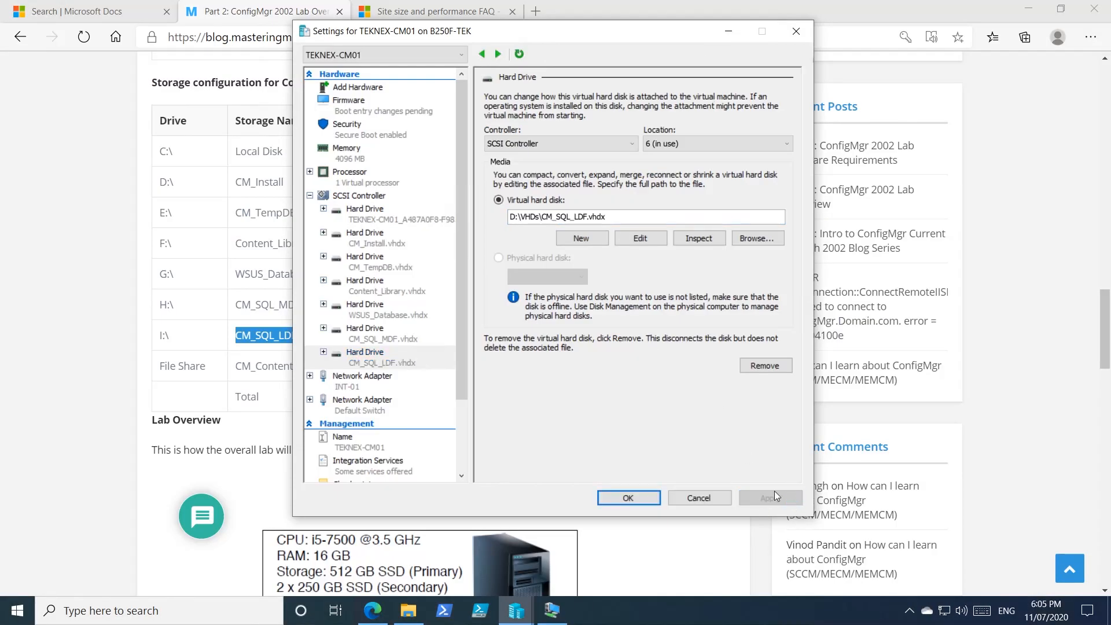
{"action": "left_click", "coordinate": [560, 613]}
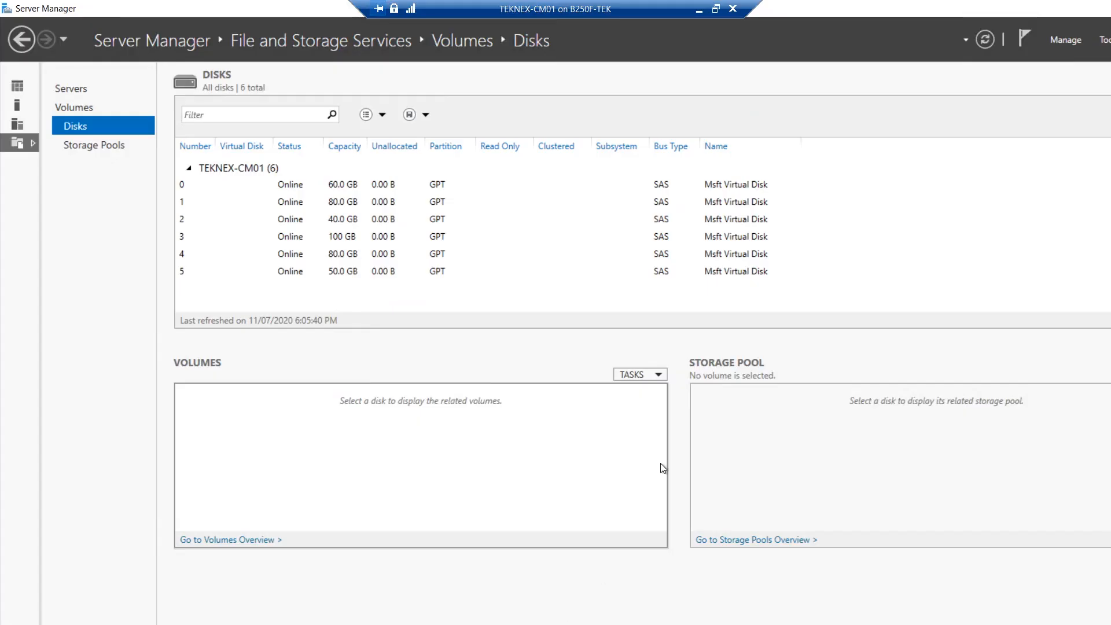
{"action": "left_click", "coordinate": [880, 42]}
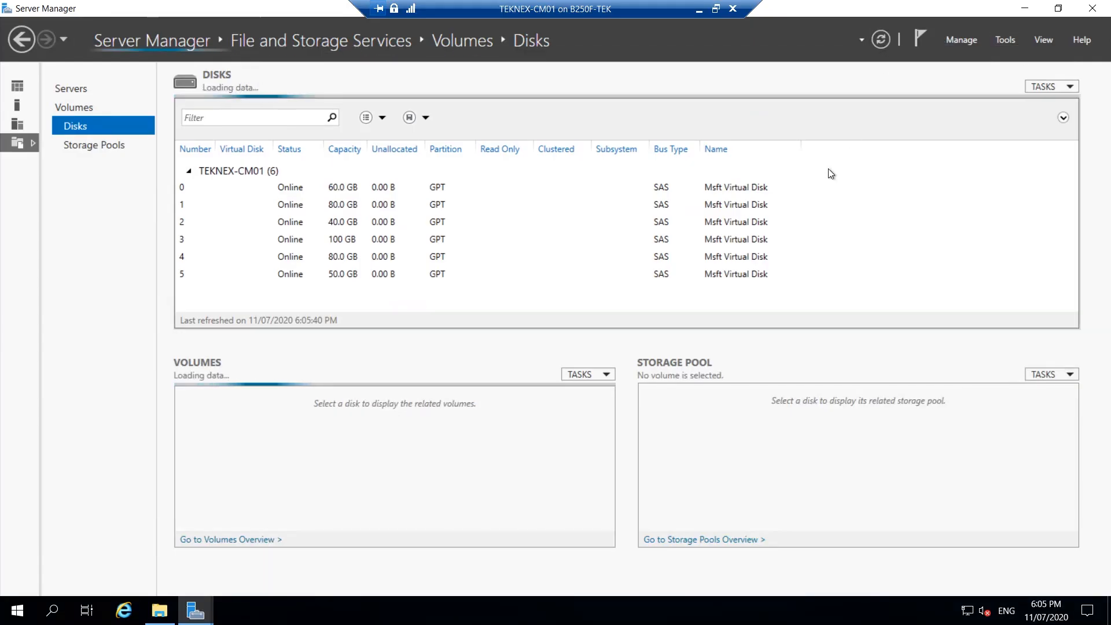
Step: Bring the offline disk 6 online on TEKNEX-CM01
{"action": "left_click", "coordinate": [365, 293]}
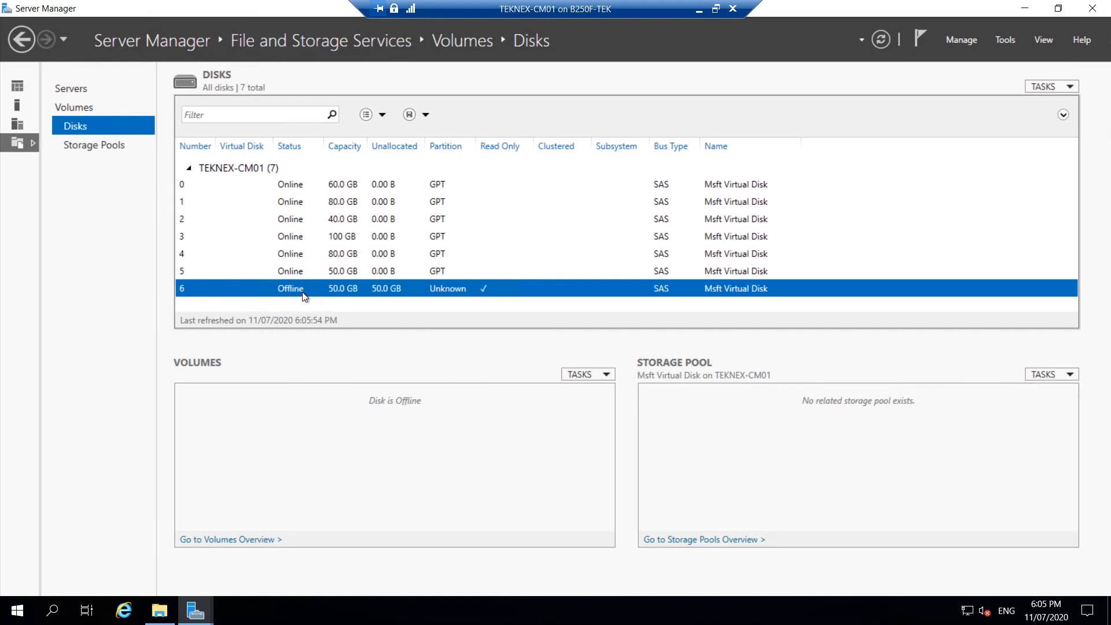
{"action": "right_click", "coordinate": [318, 292]}
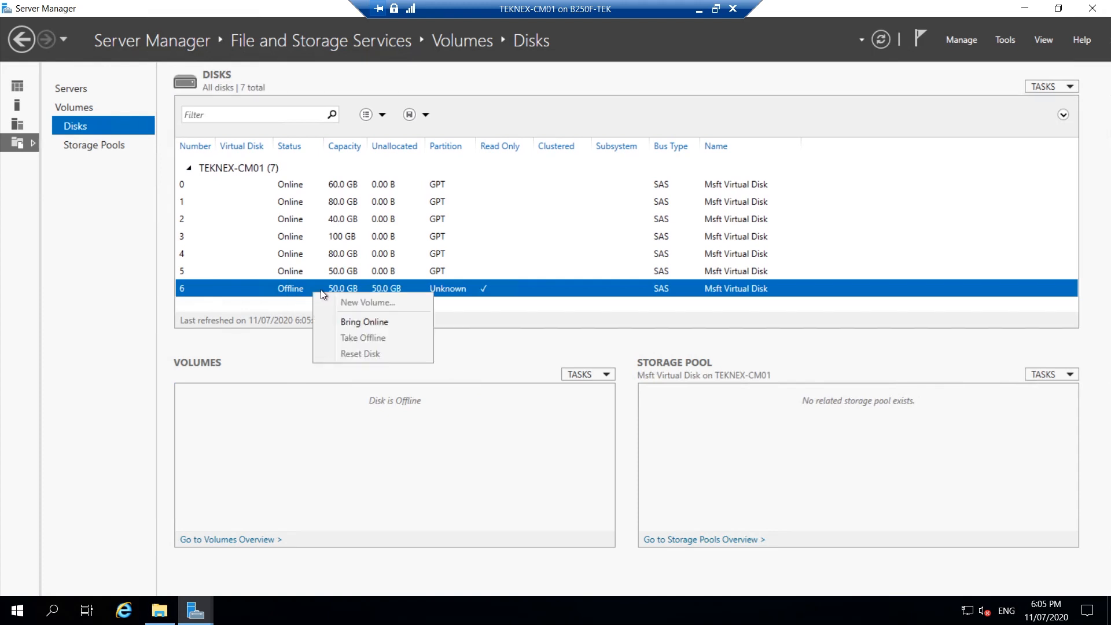
{"action": "left_click", "coordinate": [361, 321]}
{"action": "left_click", "coordinate": [602, 355]}
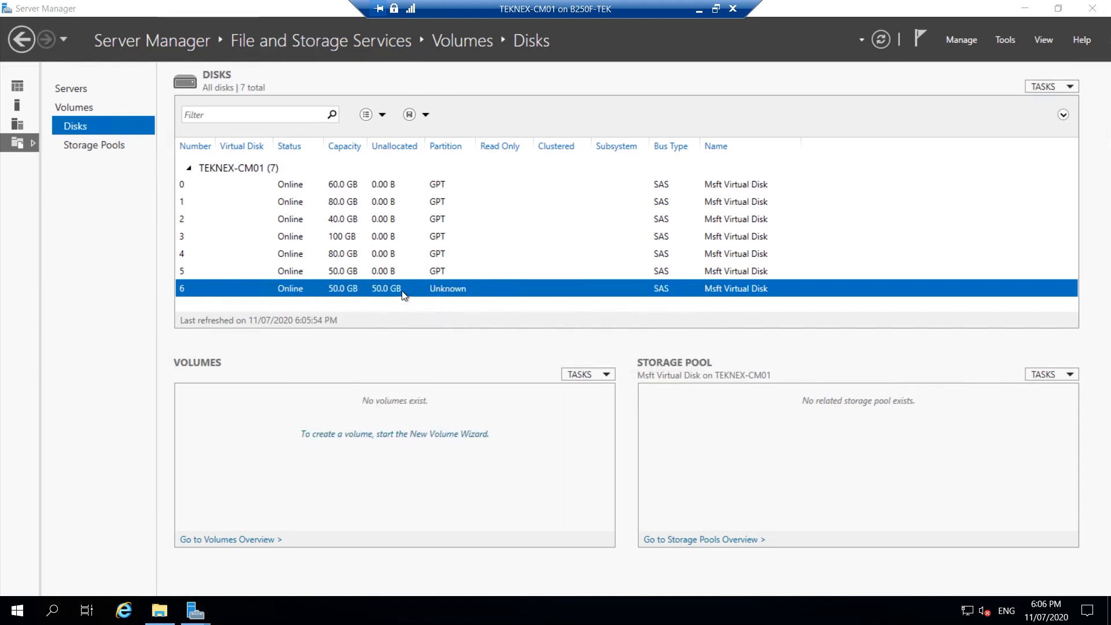
Step: Close the previous volume's completed wizard and start a new volume on disk 6
{"action": "right_click", "coordinate": [446, 288]}
{"action": "left_click", "coordinate": [465, 292]}
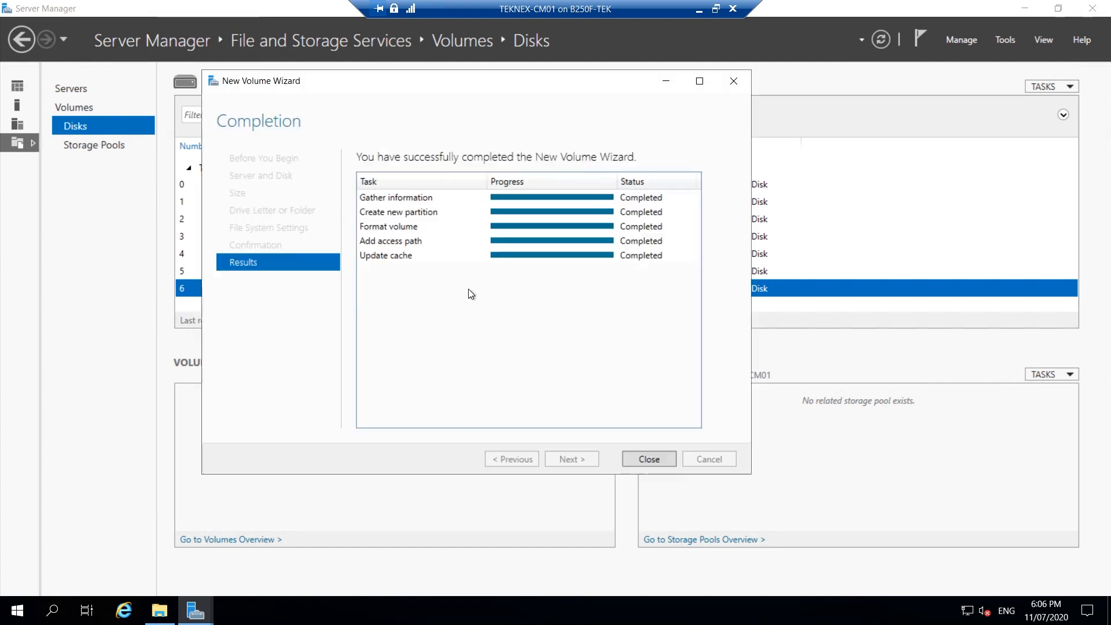
{"action": "left_click", "coordinate": [647, 458]}
{"action": "right_click", "coordinate": [428, 292]}
{"action": "left_click", "coordinate": [466, 300]}
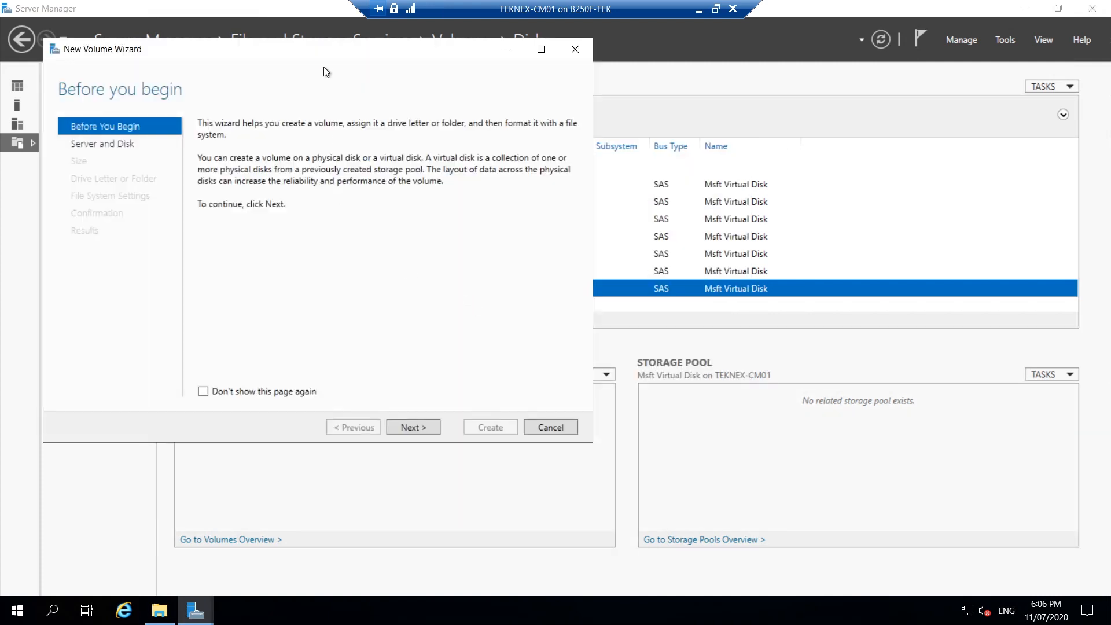
Step: Accept Disk 6 on TEKNEX-CM01, the full 50 GB volume size and drive letter I for the new volume
{"action": "left_click", "coordinate": [431, 428]}
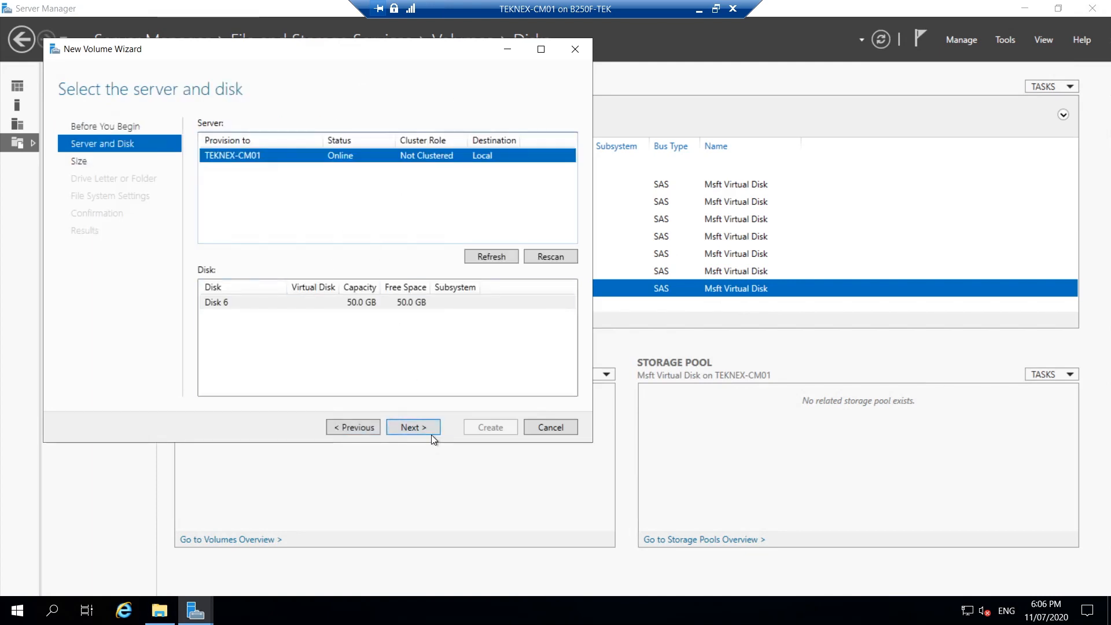
{"action": "left_click", "coordinate": [413, 428]}
{"action": "left_click", "coordinate": [613, 356]}
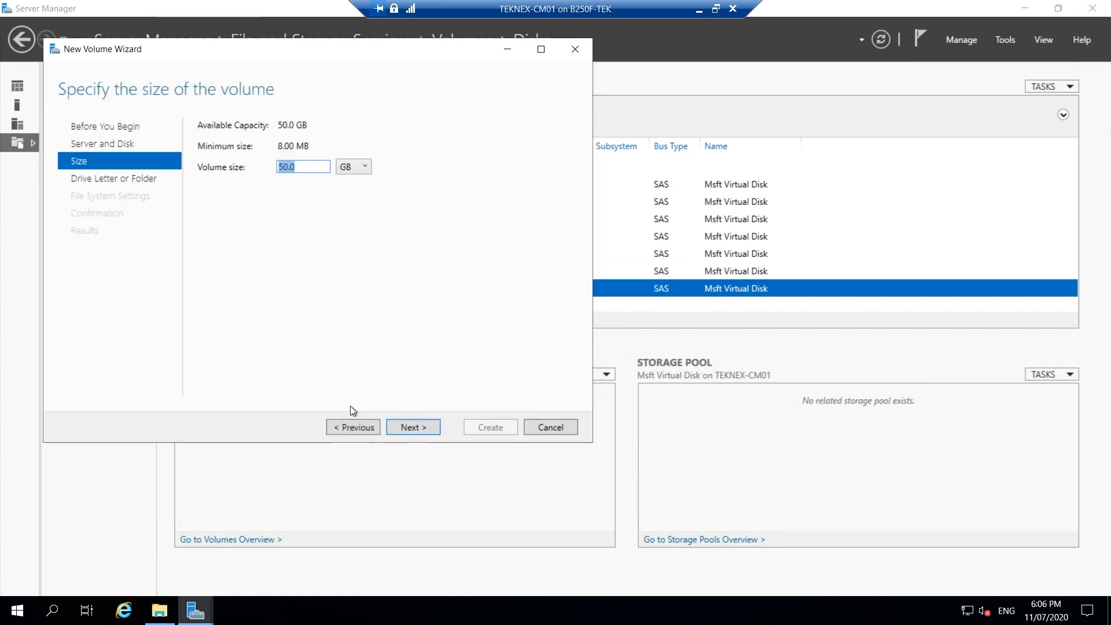
{"action": "left_click", "coordinate": [429, 431]}
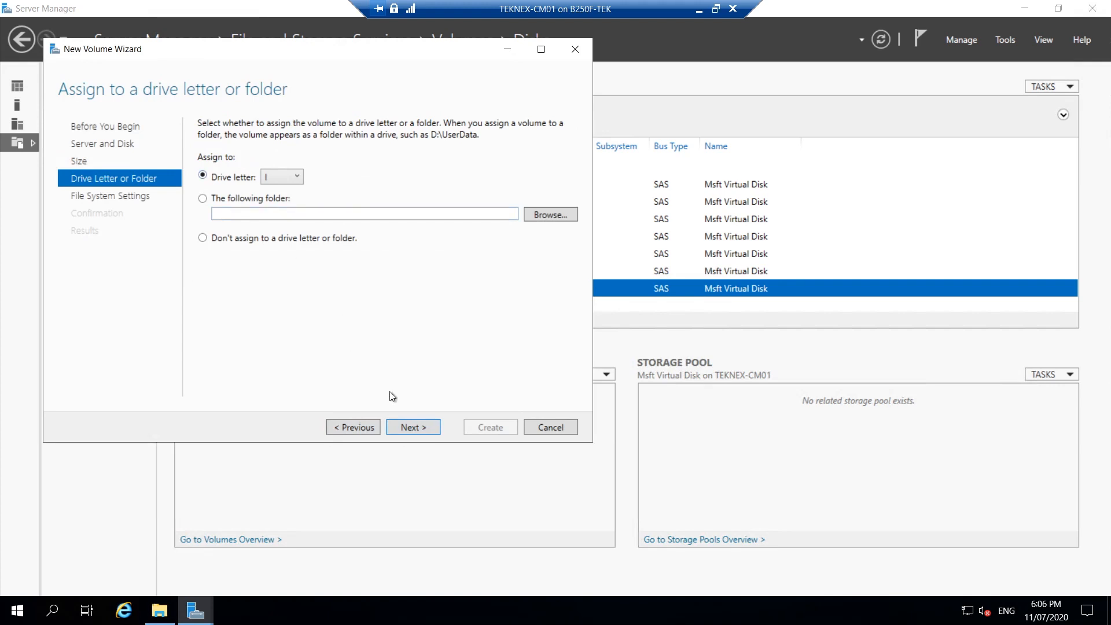
{"action": "left_click", "coordinate": [415, 426]}
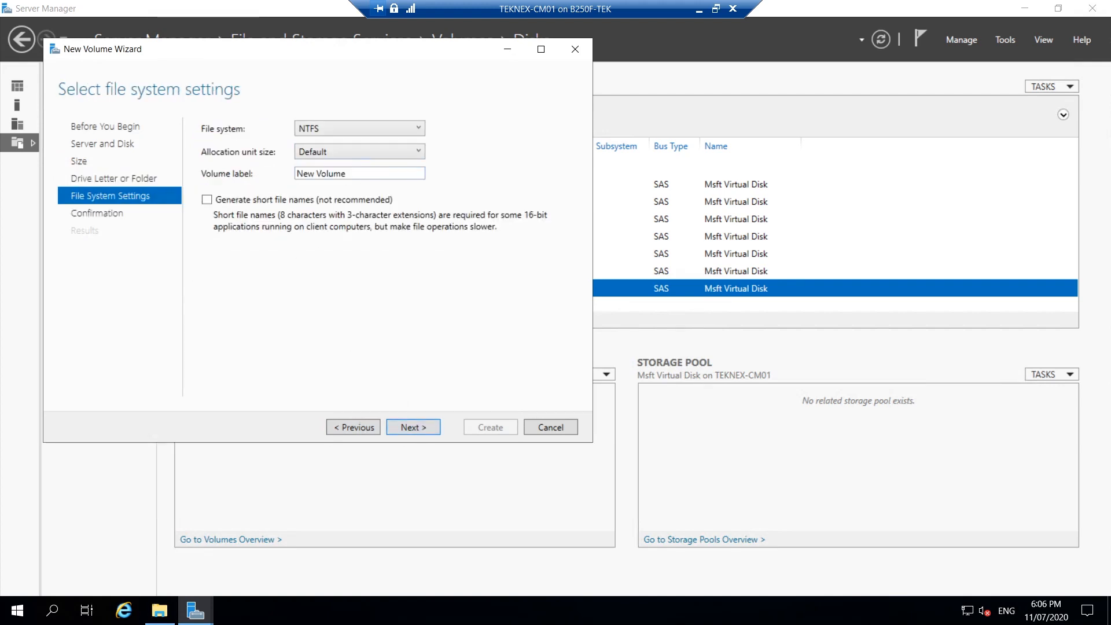
Step: Label the NTFS volume CM_SQL_LDF, set its allocation unit size to 64K and create it
{"action": "left_click_drag", "start_coordinate": [358, 173], "coordinate": [264, 174]}
{"action": "type", "text": "CM_SQL_LDF"}
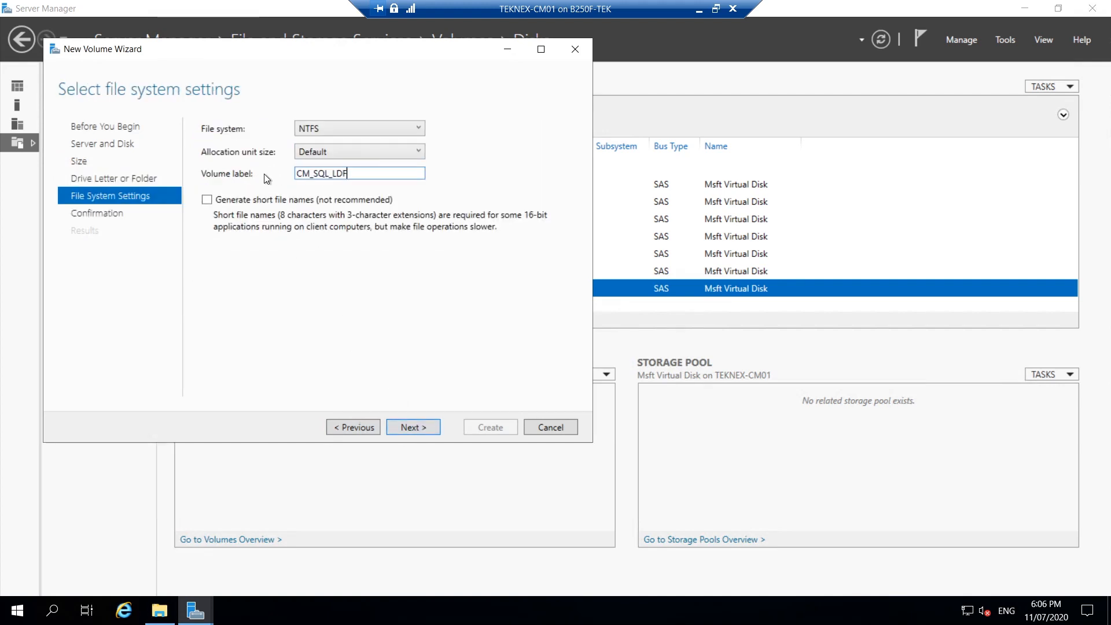
{"action": "left_click", "coordinate": [361, 151]}
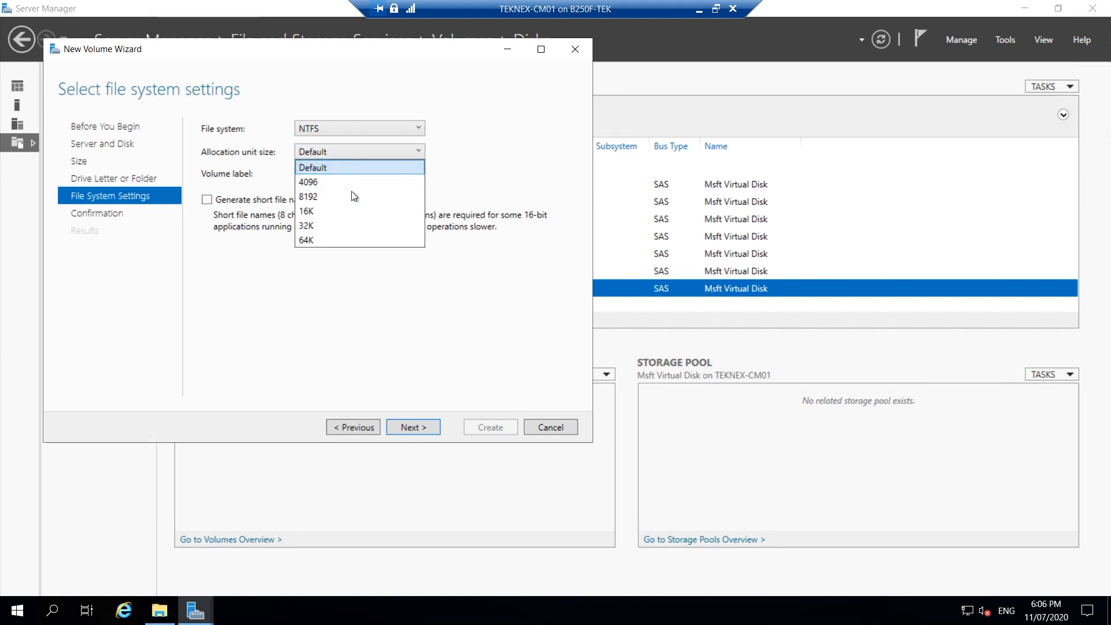
{"action": "left_click", "coordinate": [310, 239]}
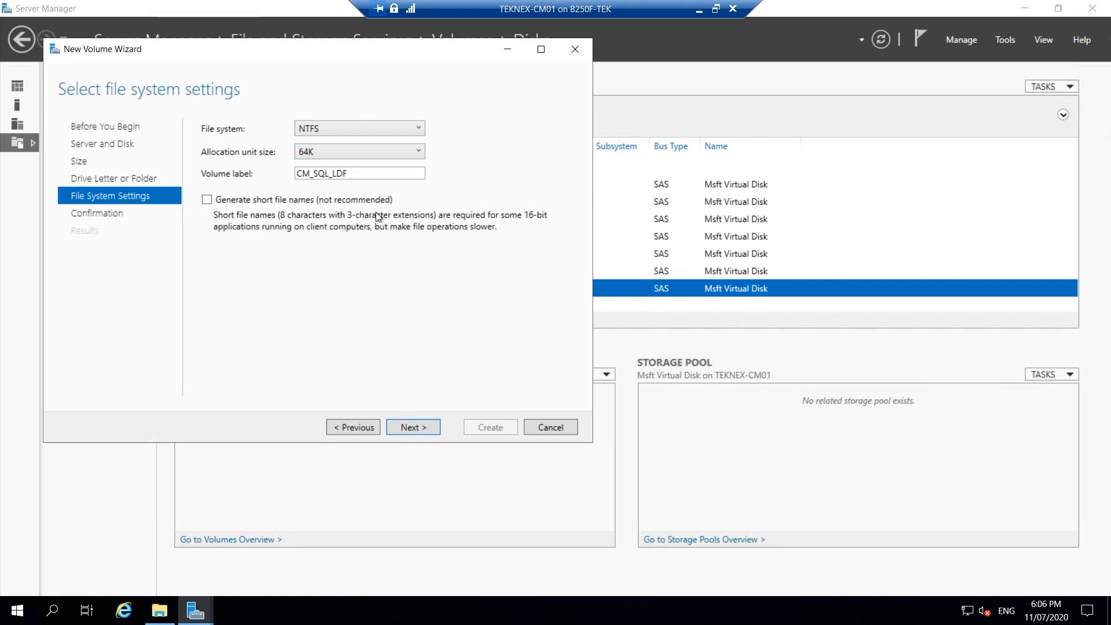
{"action": "left_click_drag", "start_coordinate": [356, 177], "coordinate": [268, 180]}
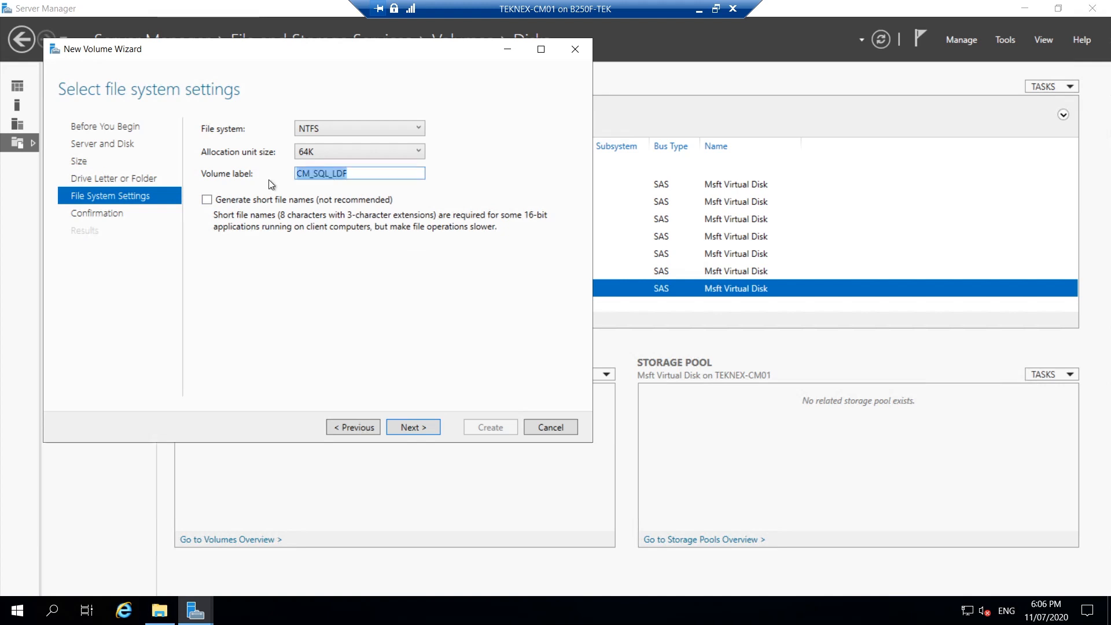
{"action": "left_click", "coordinate": [405, 427]}
{"action": "left_click", "coordinate": [498, 425]}
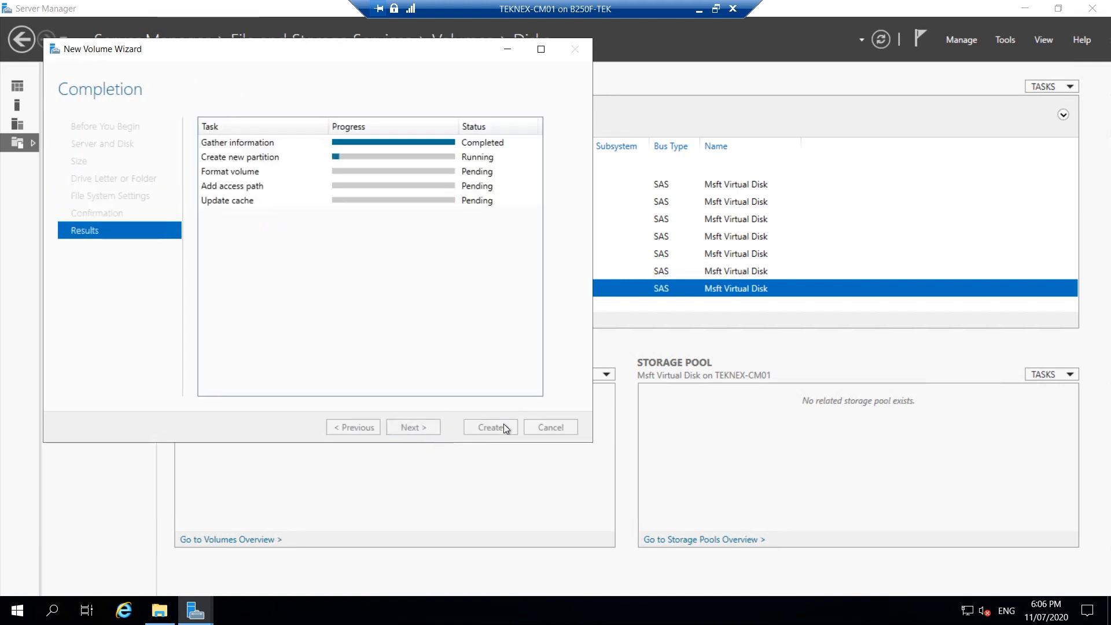
{"action": "left_click", "coordinate": [502, 430]}
Step: Switch to File Explorer in the VM and check the CM_SQL_LDF (I:) drive under This PC
{"action": "left_click", "coordinate": [160, 611]}
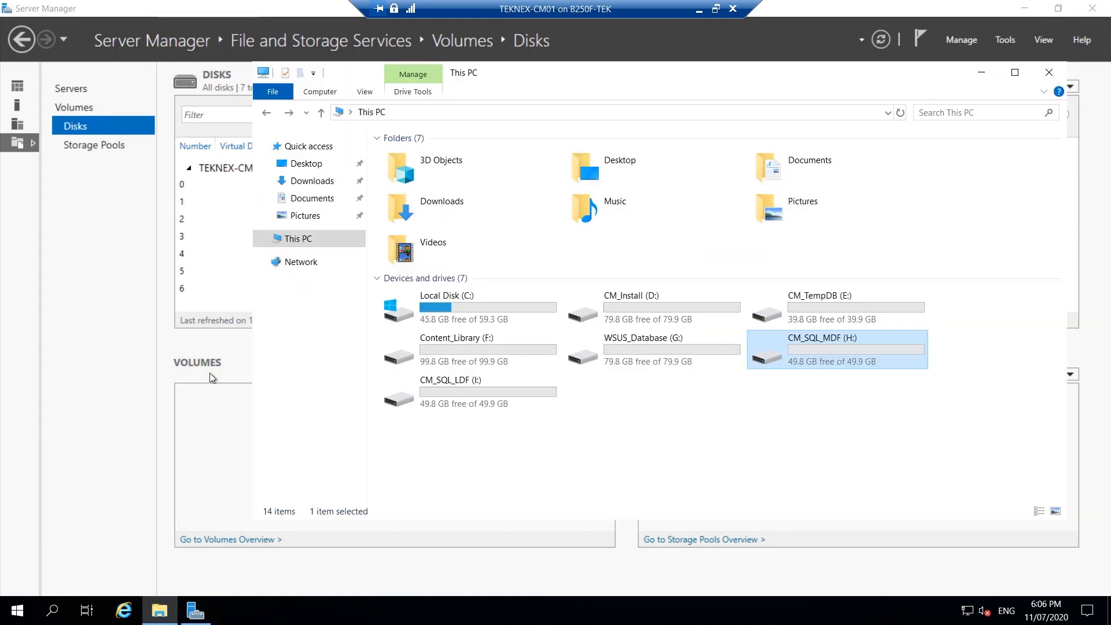
{"action": "left_click", "coordinate": [669, 435]}
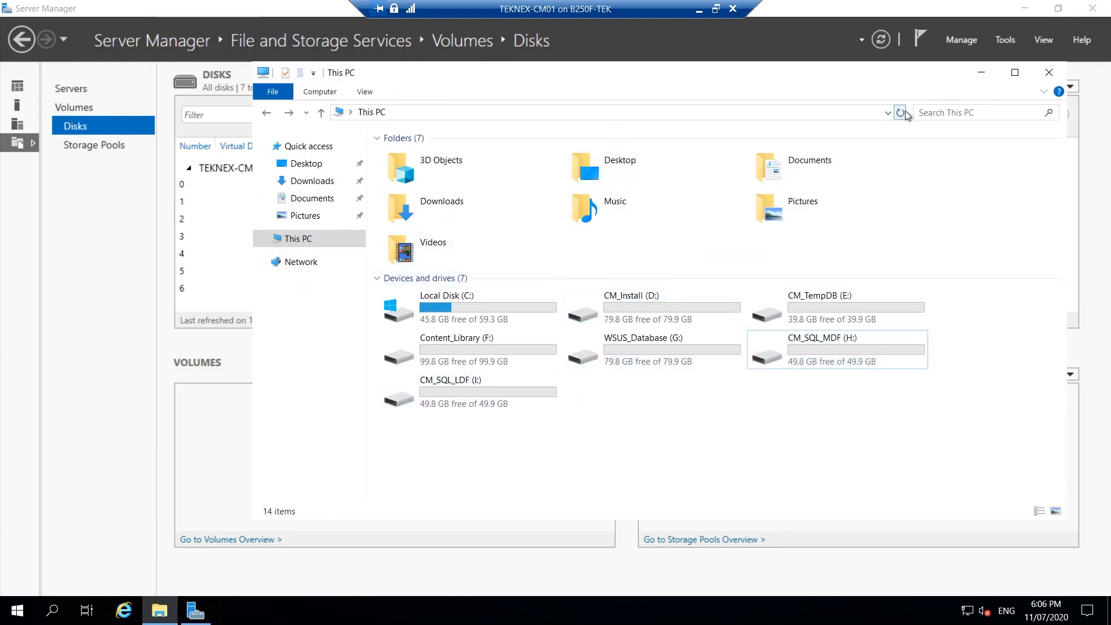
{"action": "left_click", "coordinate": [538, 399]}
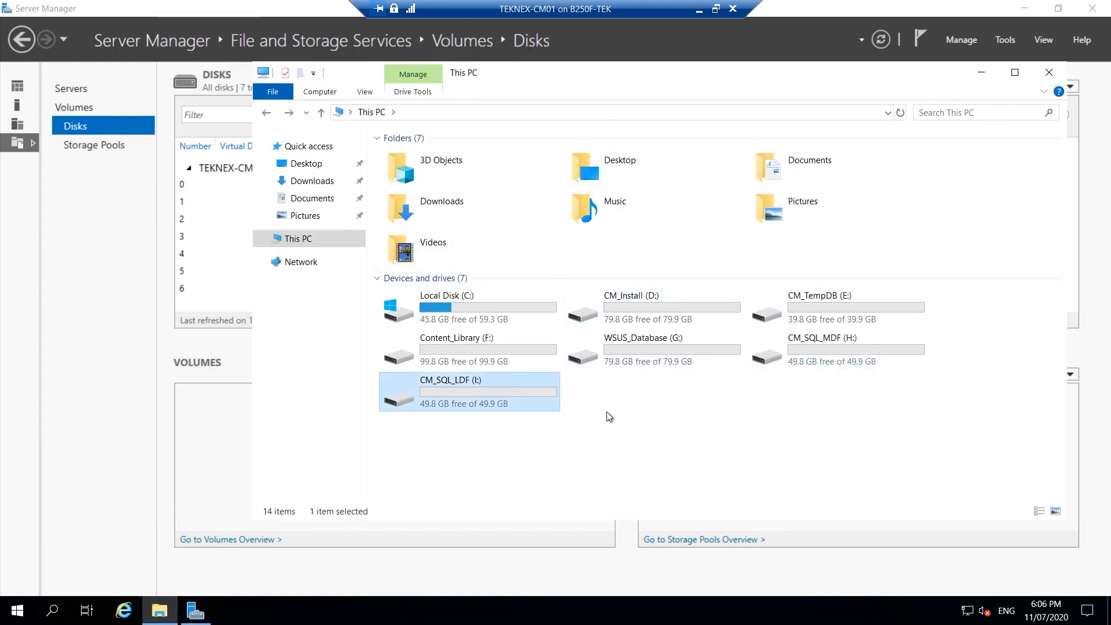
Step: Minimize the VM, return to Edge and examine the CM_ContentSource file share row in the storage table
{"action": "left_click", "coordinate": [699, 11]}
{"action": "left_click", "coordinate": [167, 346]}
{"action": "left_click_drag", "start_coordinate": [165, 337], "coordinate": [142, 343]}
{"action": "left_click", "coordinate": [77, 345]}
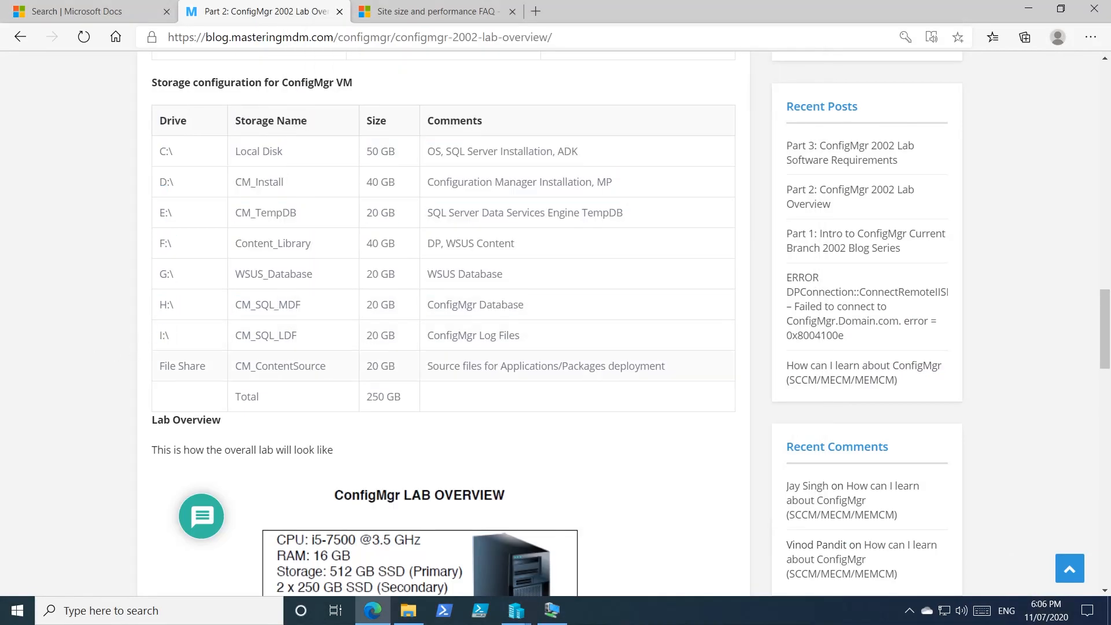
{"action": "double_click", "coordinate": [231, 365]}
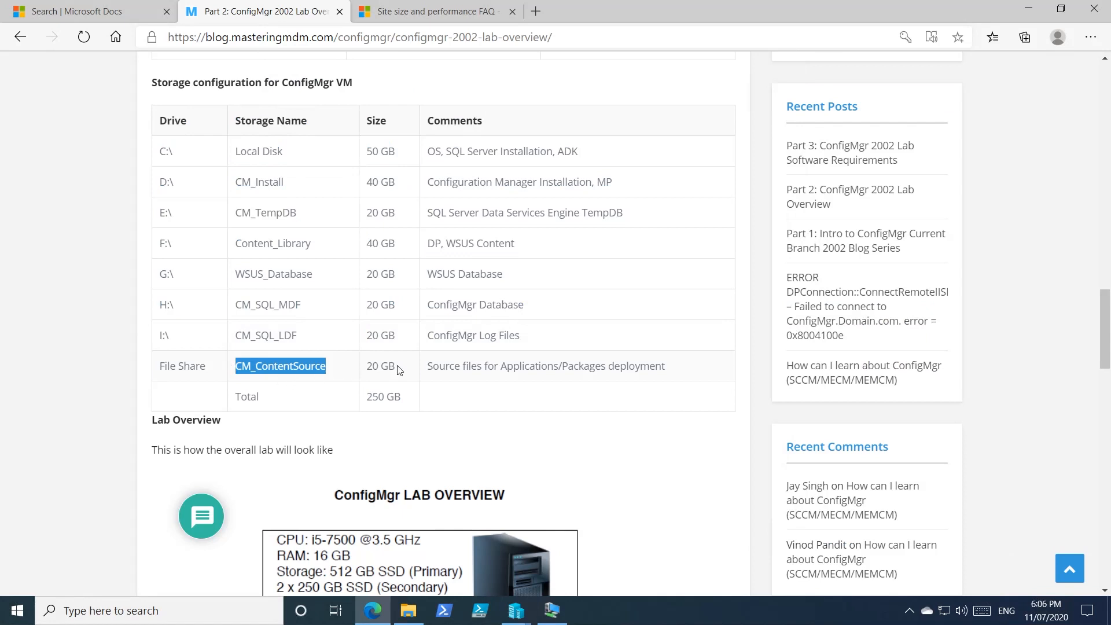
{"action": "left_click_drag", "start_coordinate": [439, 365], "coordinate": [635, 366]}
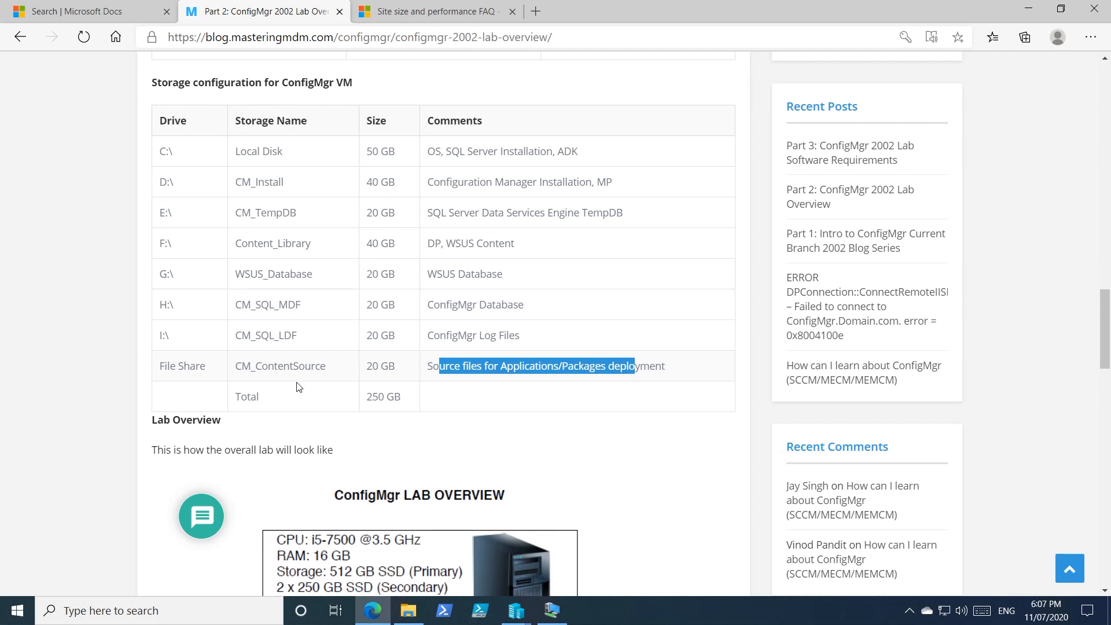
{"action": "left_click_drag", "start_coordinate": [335, 367], "coordinate": [235, 366]}
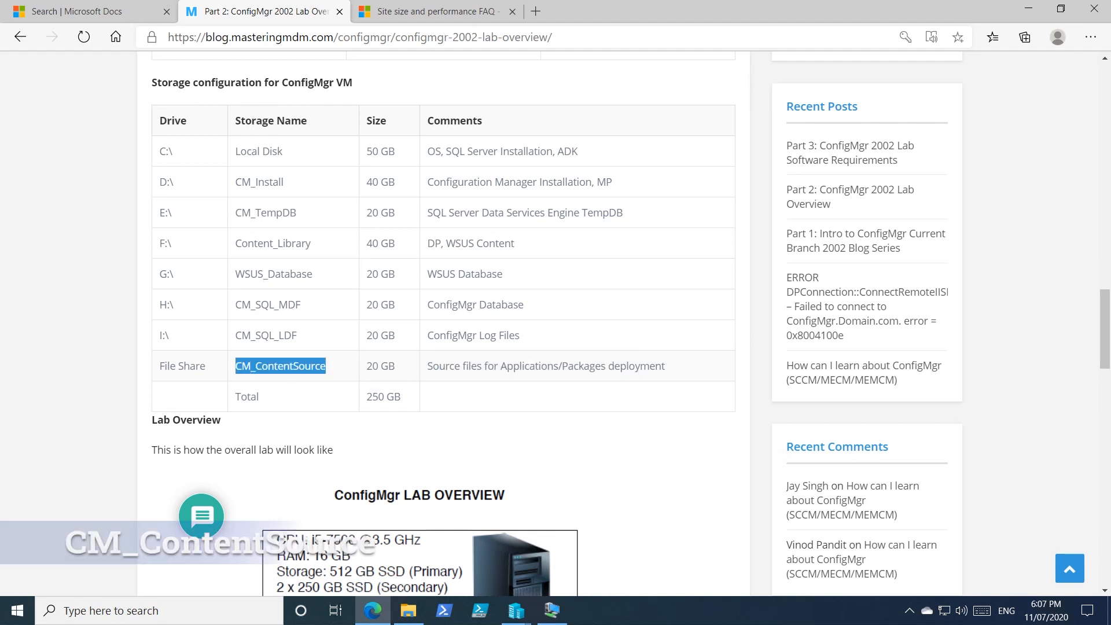
Step: Copy the CM_ContentSource name from the storage table, switch to the TEKNEX-CM01 settings and add a hard drive to its SCSI controller
{"action": "right_click", "coordinate": [237, 367]}
{"action": "left_click", "coordinate": [279, 386]}
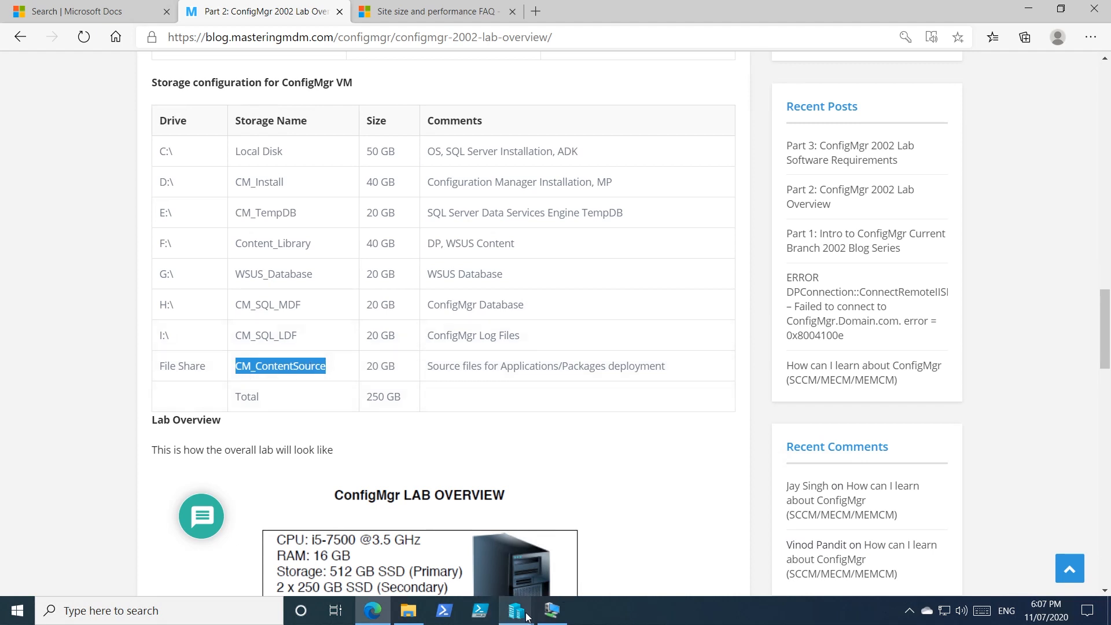
{"action": "mouse_move", "coordinate": [526, 614]}
{"action": "left_click", "coordinate": [581, 566]}
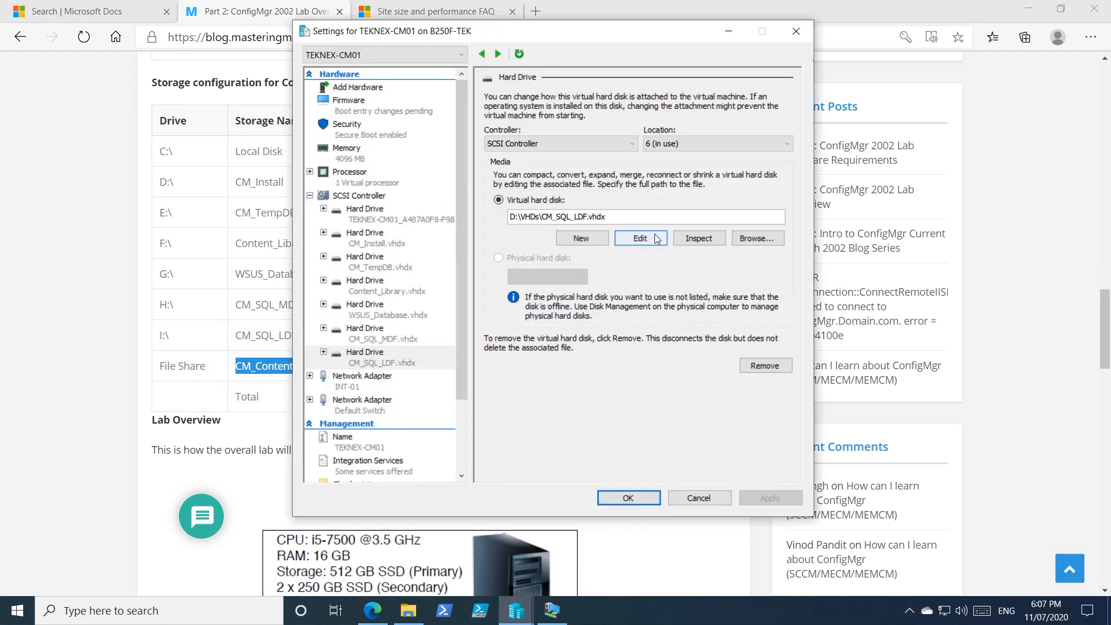
{"action": "left_click", "coordinate": [366, 198]}
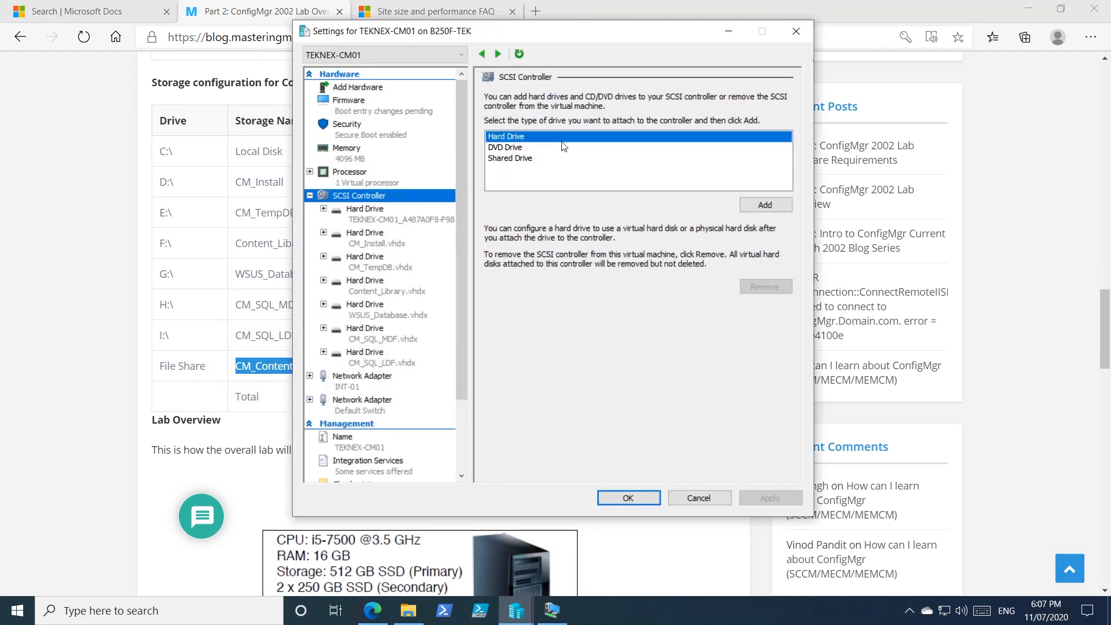
{"action": "left_click", "coordinate": [763, 206]}
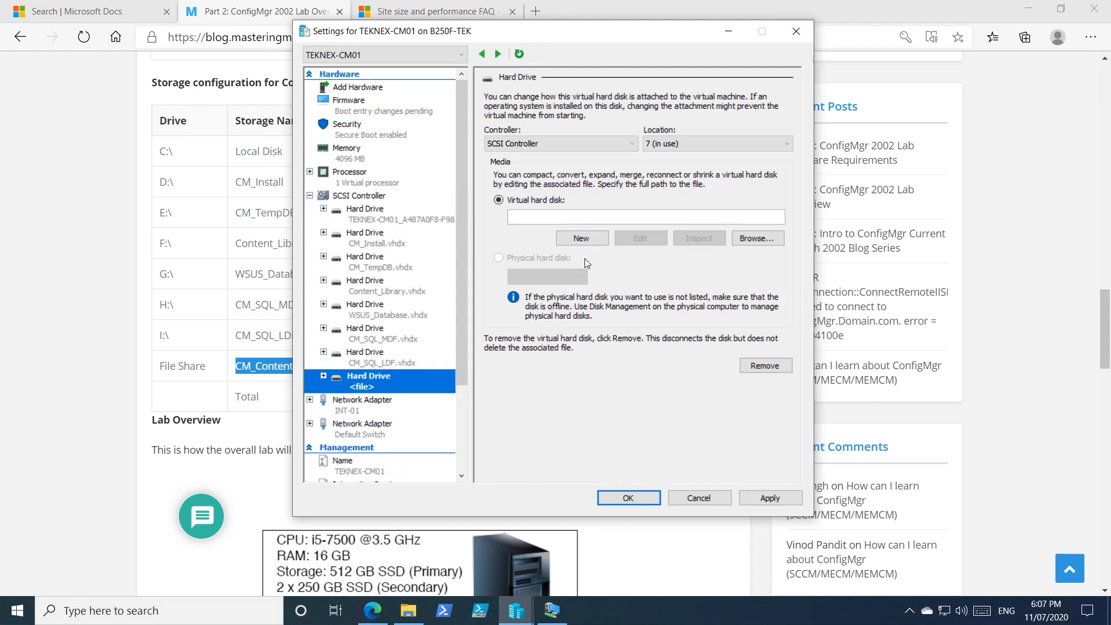
Step: Start a new dynamically expanding virtual hard disk for the added drive and name it CM_ContentSource.vhdx
{"action": "left_click", "coordinate": [582, 238]}
{"action": "left_click", "coordinate": [667, 442]}
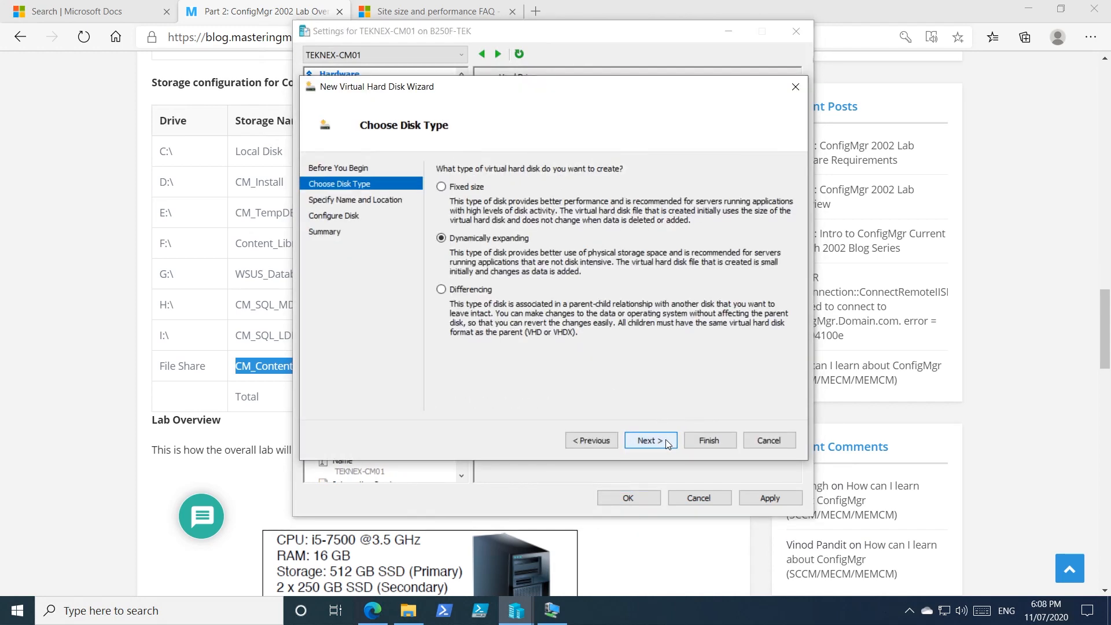
{"action": "left_click", "coordinate": [666, 441]}
{"action": "left_click", "coordinate": [516, 188]}
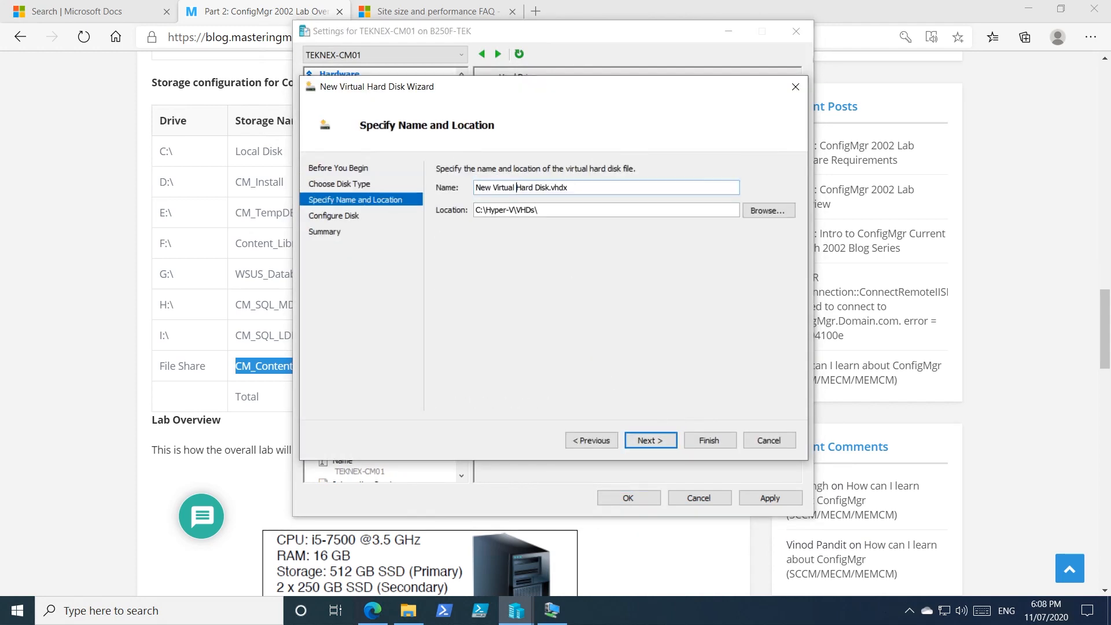
{"action": "left_click_drag", "start_coordinate": [550, 188], "coordinate": [351, 203]}
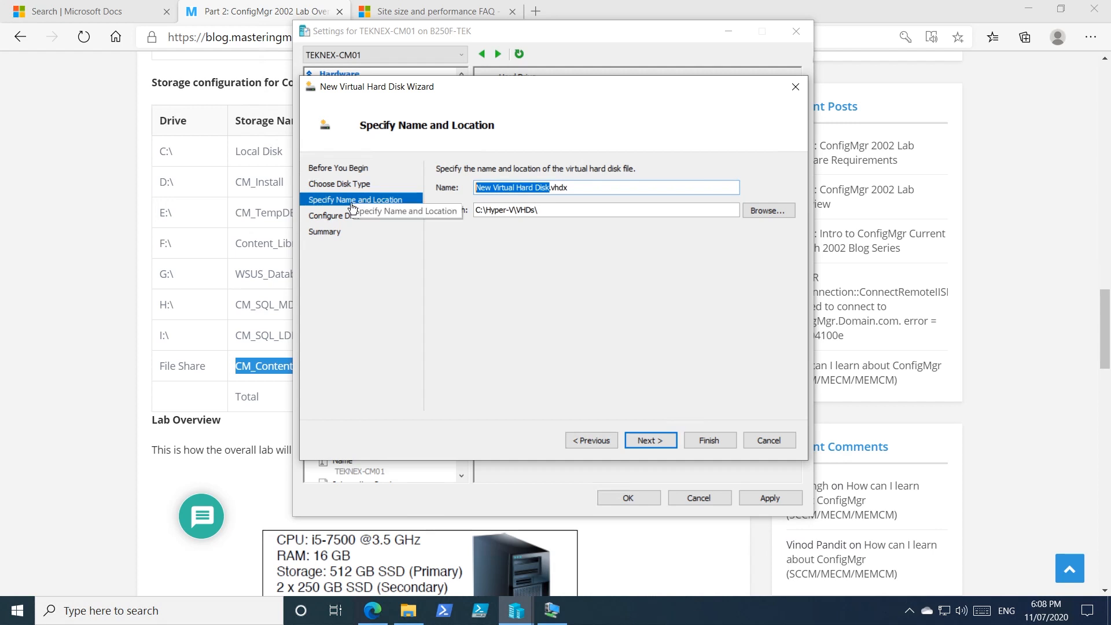
{"action": "key", "text": "ctrl+v"}
Step: Set the virtual hard disk's location to the VHDs folder on TEK04 (G:)
{"action": "left_click", "coordinate": [767, 210]}
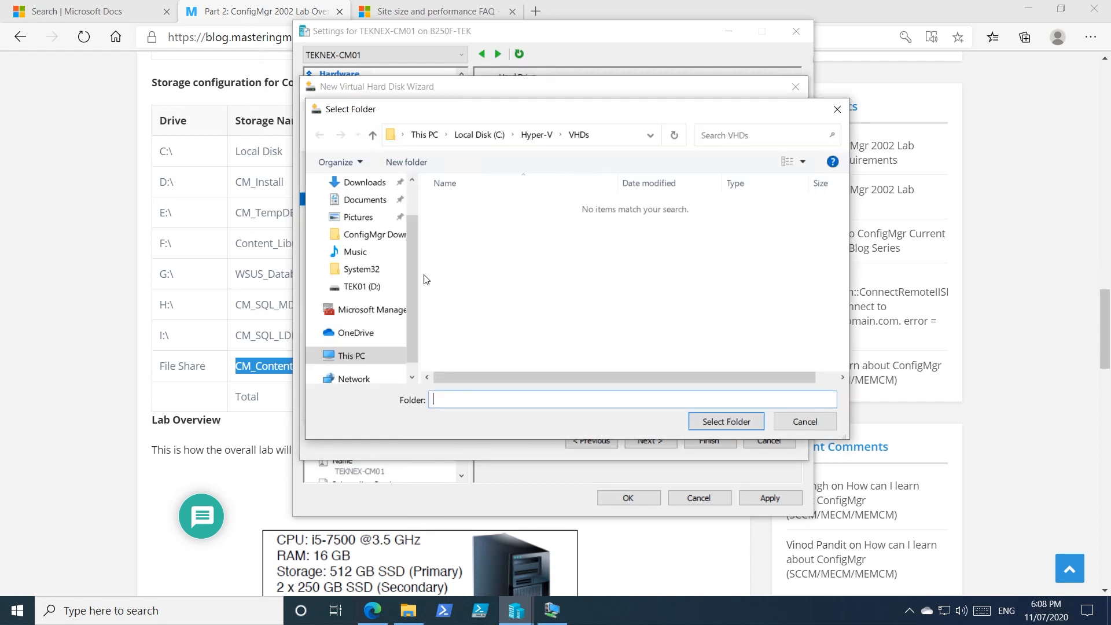
{"action": "left_click", "coordinate": [375, 356]}
{"action": "scroll", "coordinate": [672, 325], "scroll_direction": "down", "scroll_amount": 3}
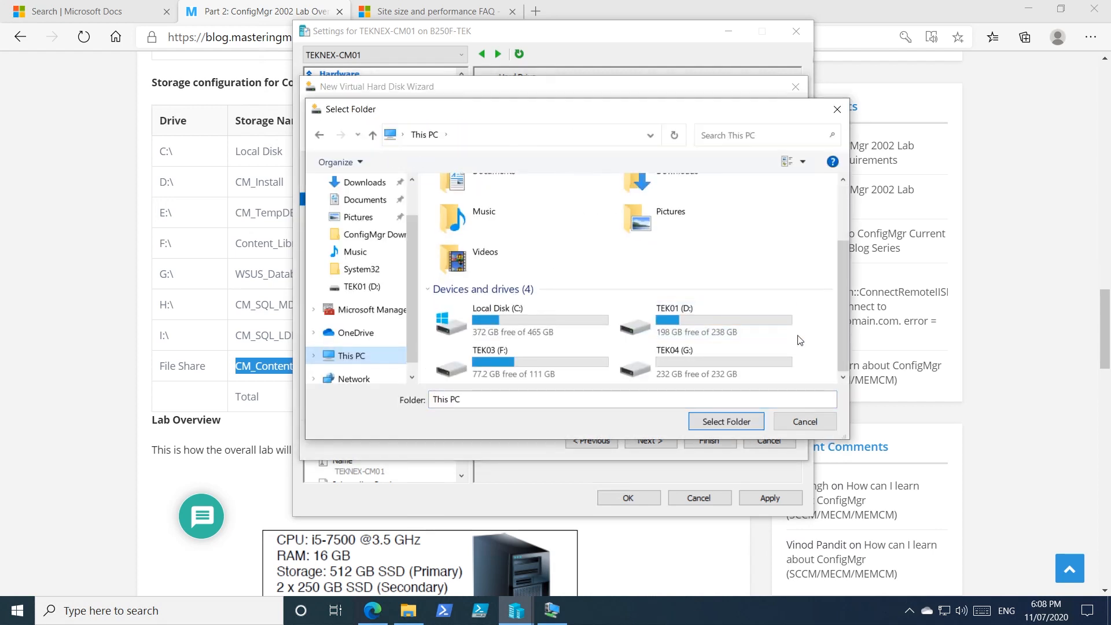
{"action": "double_click", "coordinate": [699, 359]}
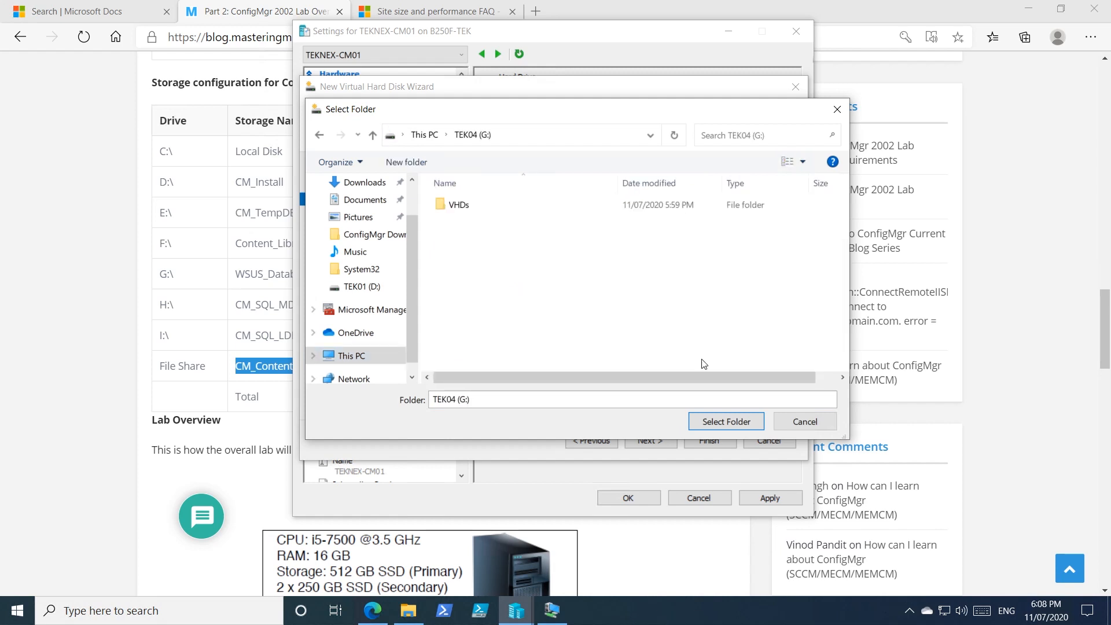
{"action": "double_click", "coordinate": [516, 214]}
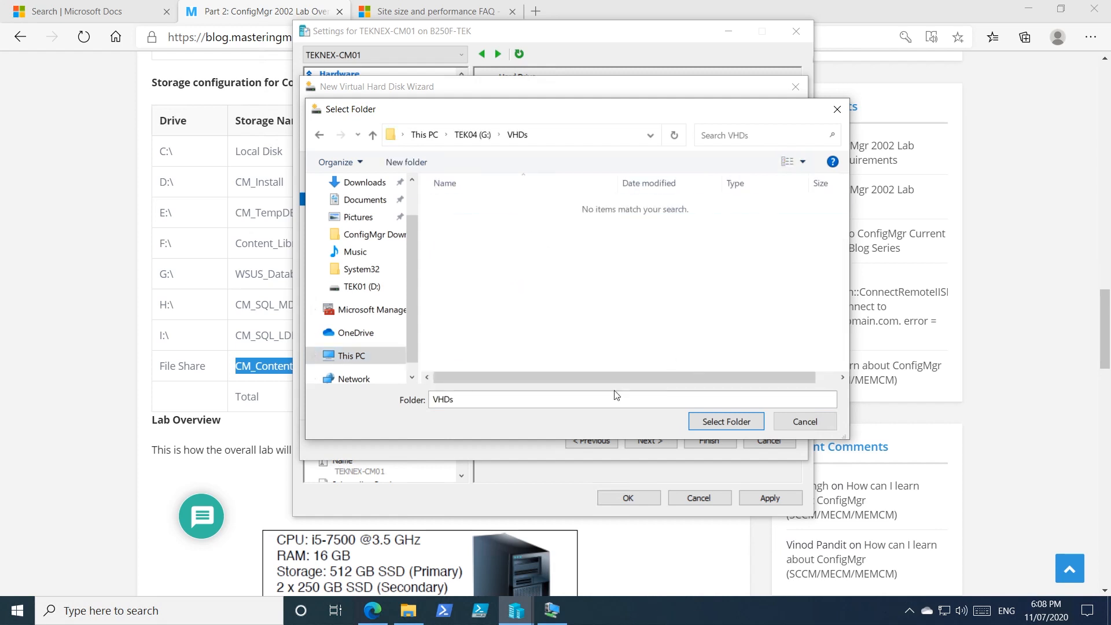
{"action": "left_click", "coordinate": [726, 421]}
{"action": "left_click", "coordinate": [650, 440]}
Step: Size the blank virtual hard disk at 50 GB, create it and apply the VM's settings
{"action": "double_click", "coordinate": [499, 203]}
{"action": "type", "text": "50"}
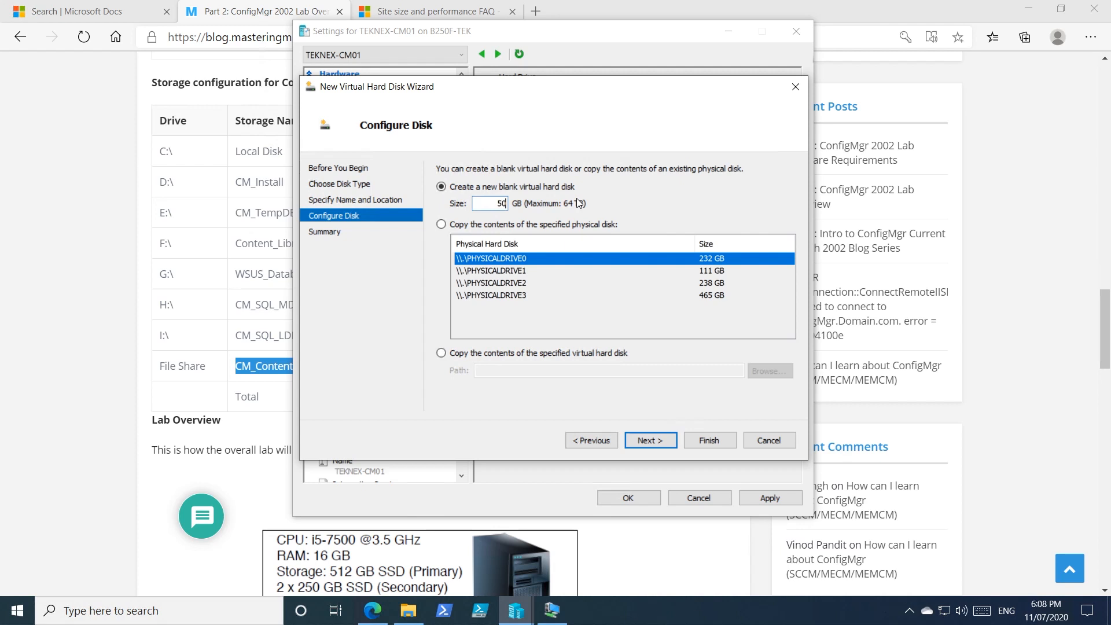
{"action": "double_click", "coordinate": [501, 203]}
{"action": "left_click", "coordinate": [661, 439]}
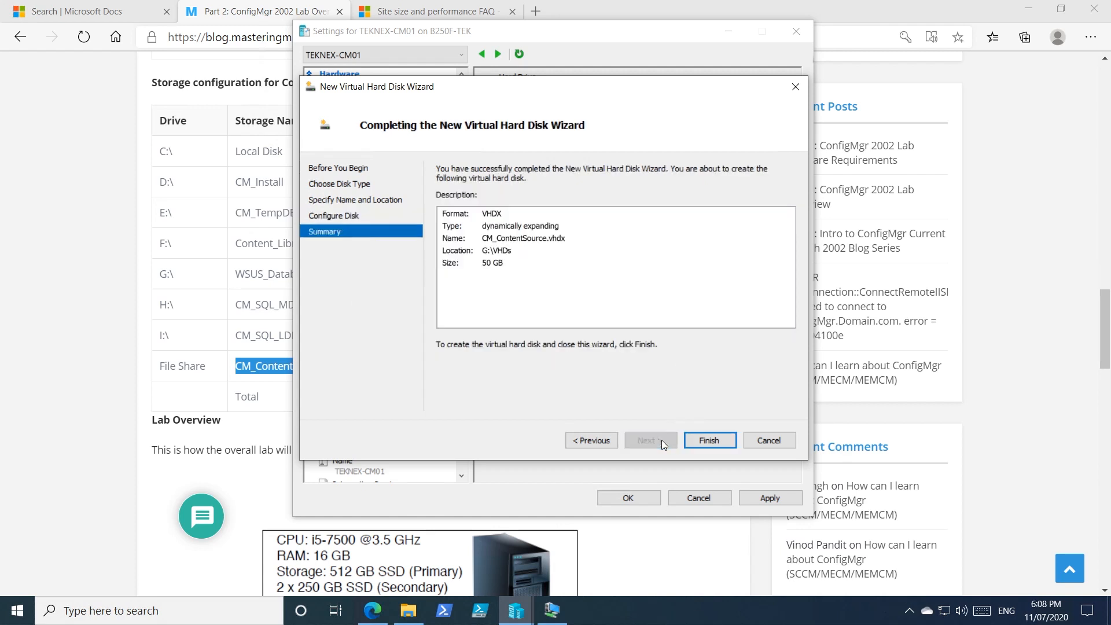
{"action": "left_click", "coordinate": [723, 443]}
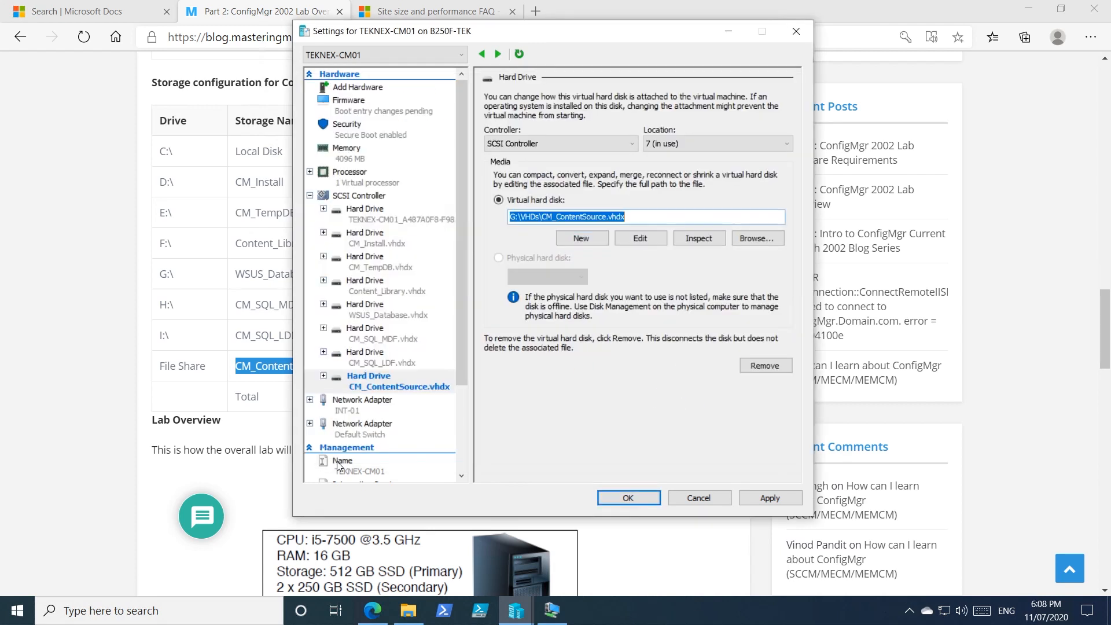
{"action": "left_click", "coordinate": [769, 497]}
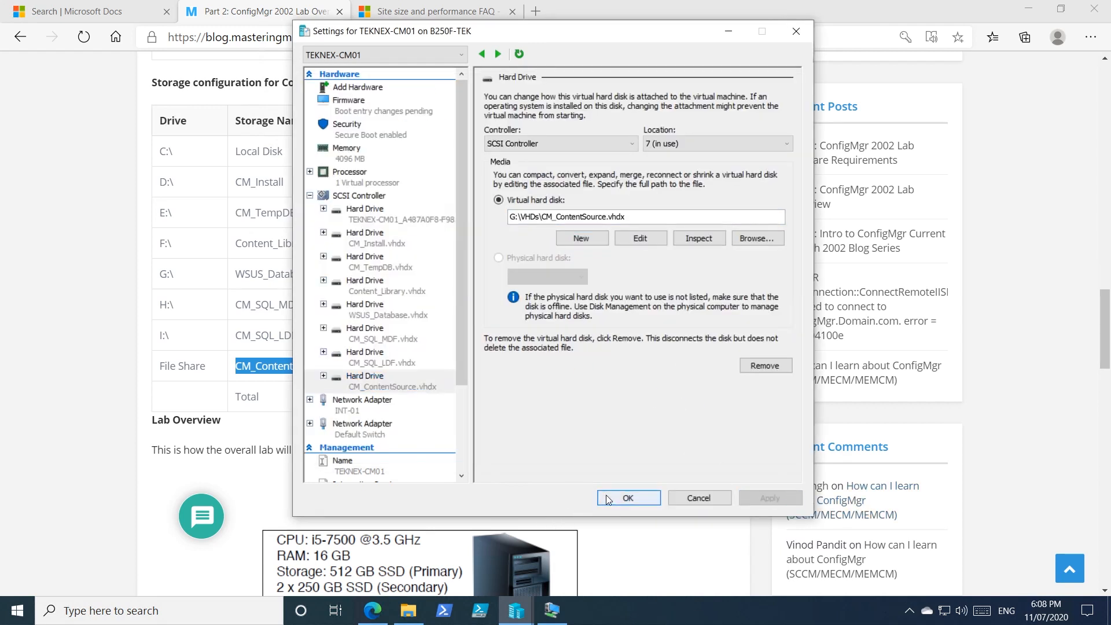
{"action": "left_click", "coordinate": [608, 498]}
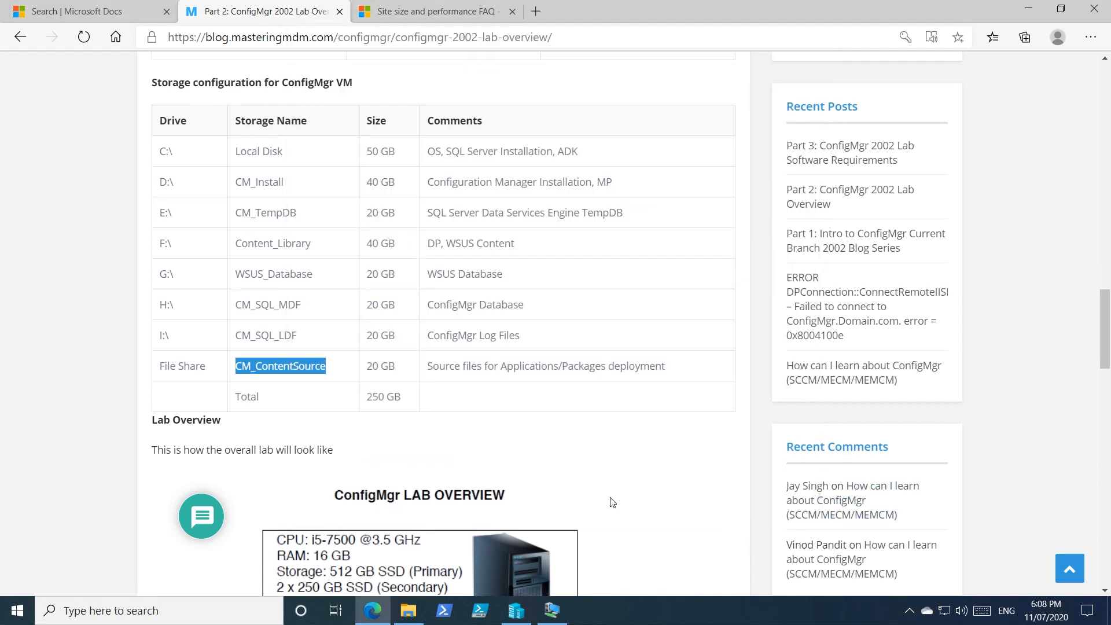
Step: Switch to the TEKNEX-CM01 VM, refresh the Disks list in Server Manager and bring disk 7 online
{"action": "left_click", "coordinate": [551, 610]}
{"action": "left_click", "coordinate": [142, 423]}
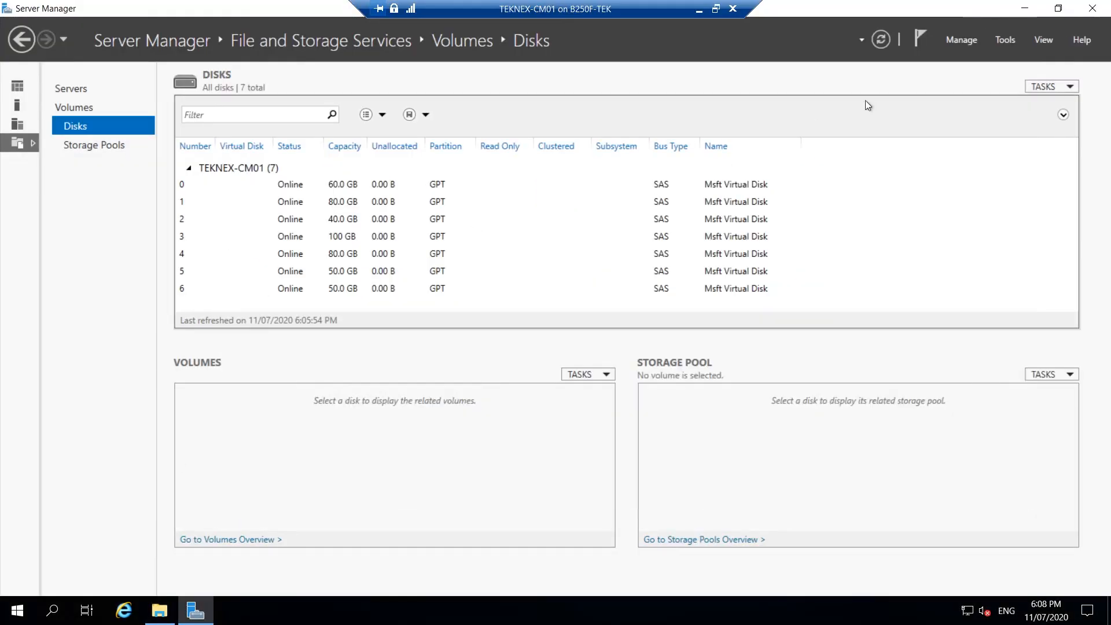
{"action": "left_click", "coordinate": [880, 40]}
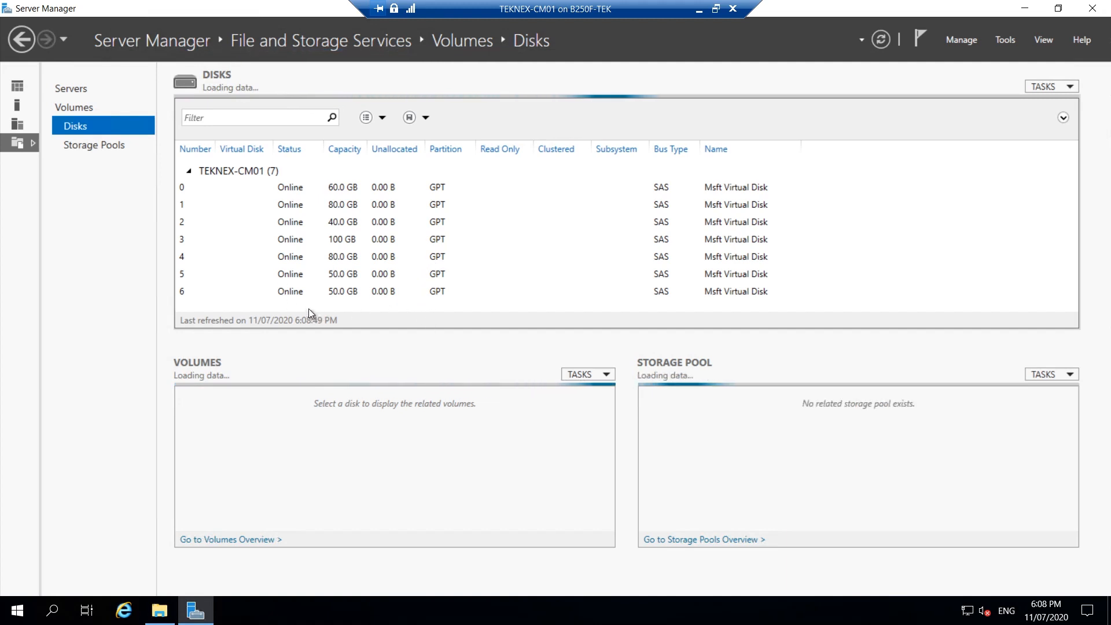
{"action": "left_click", "coordinate": [358, 300]}
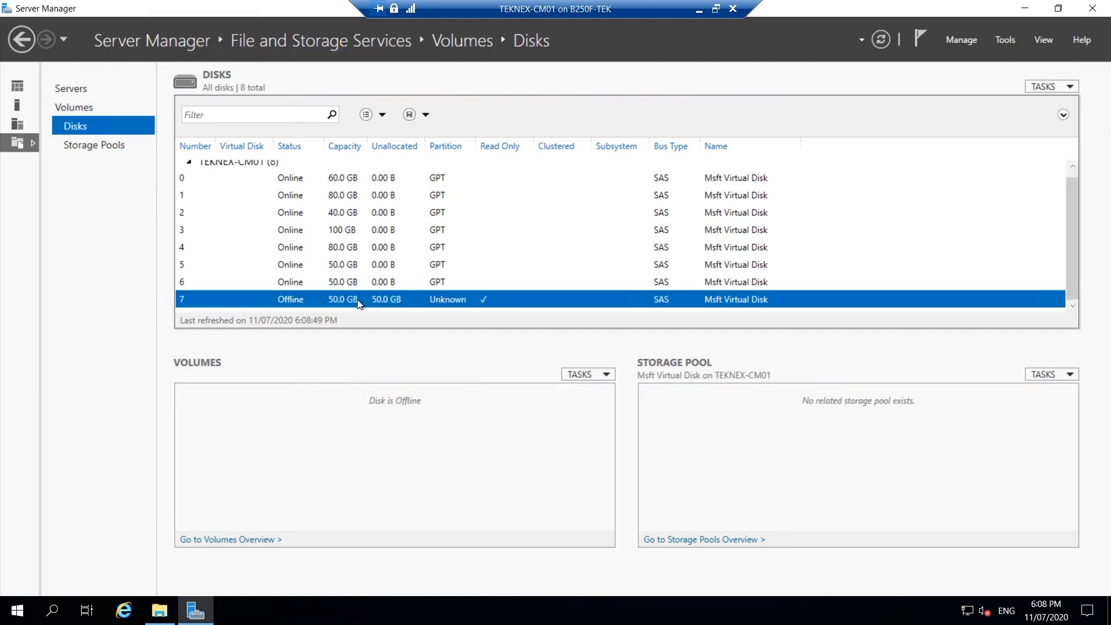
{"action": "right_click", "coordinate": [358, 300]}
{"action": "left_click", "coordinate": [411, 329]}
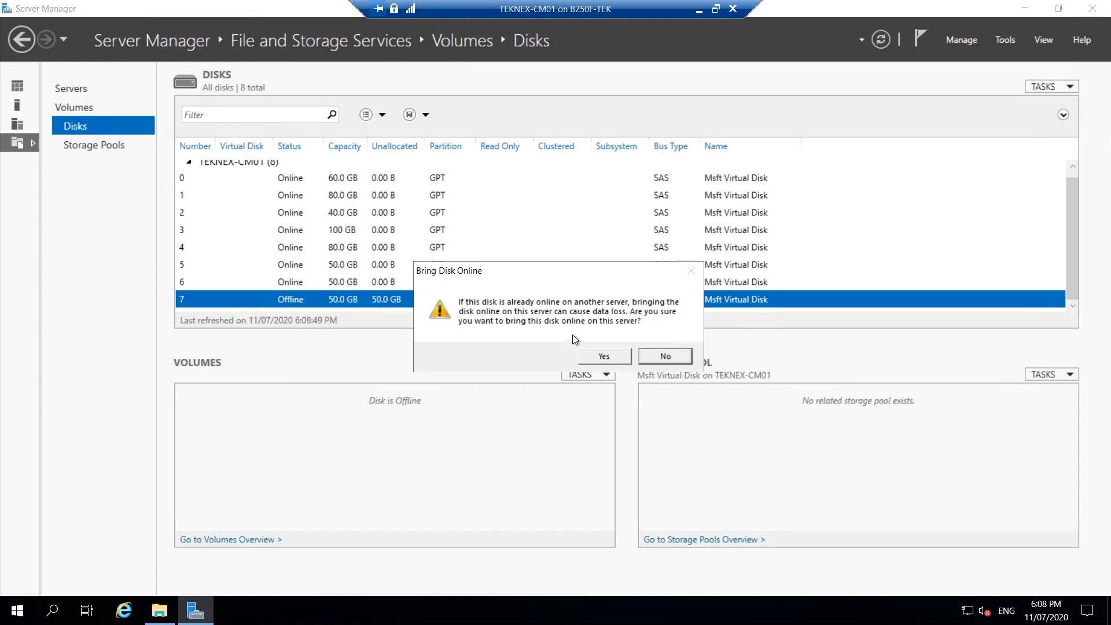
{"action": "left_click", "coordinate": [591, 354]}
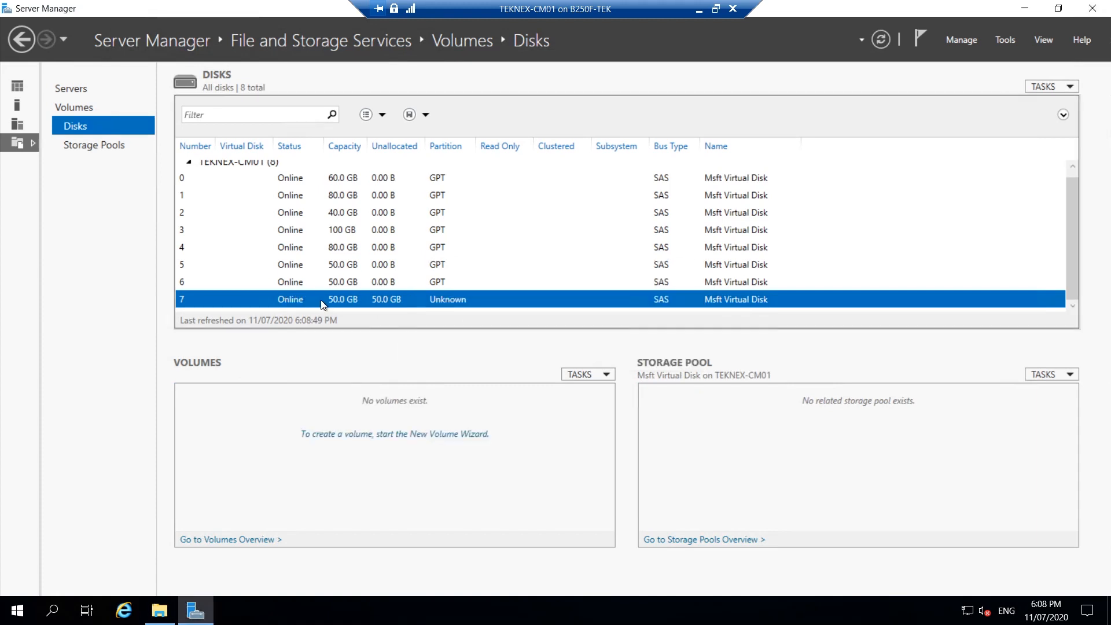
Step: Start a new volume on Disk 7 of TEKNEX-CM01, accepting the full 50 GB size and drive letter J
{"action": "right_click", "coordinate": [390, 300]}
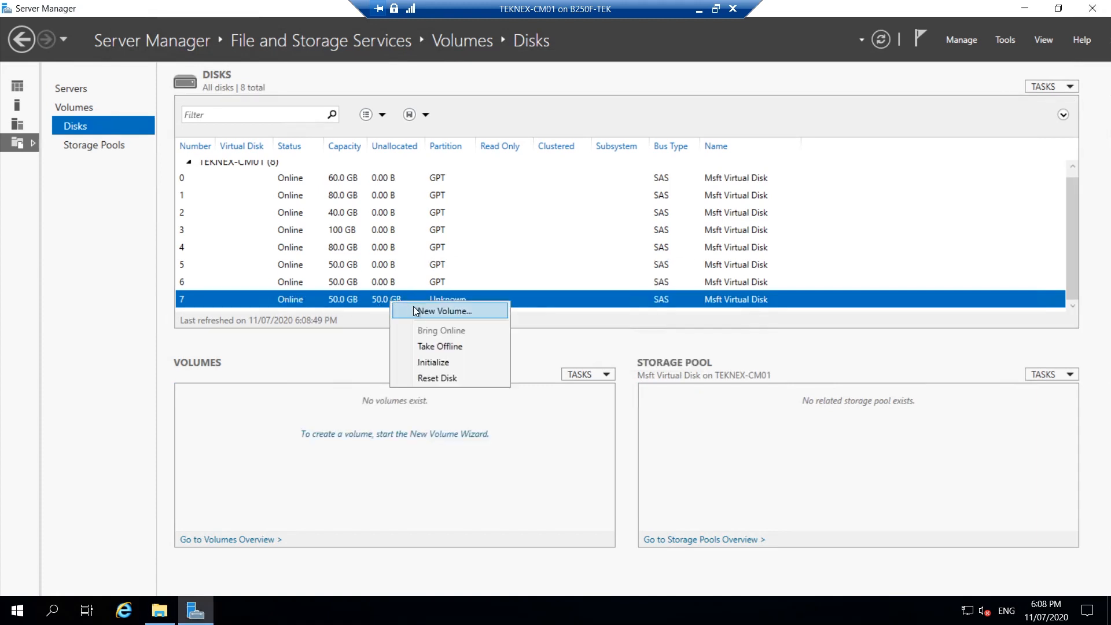
{"action": "left_click", "coordinate": [421, 312]}
{"action": "left_click", "coordinate": [468, 487]}
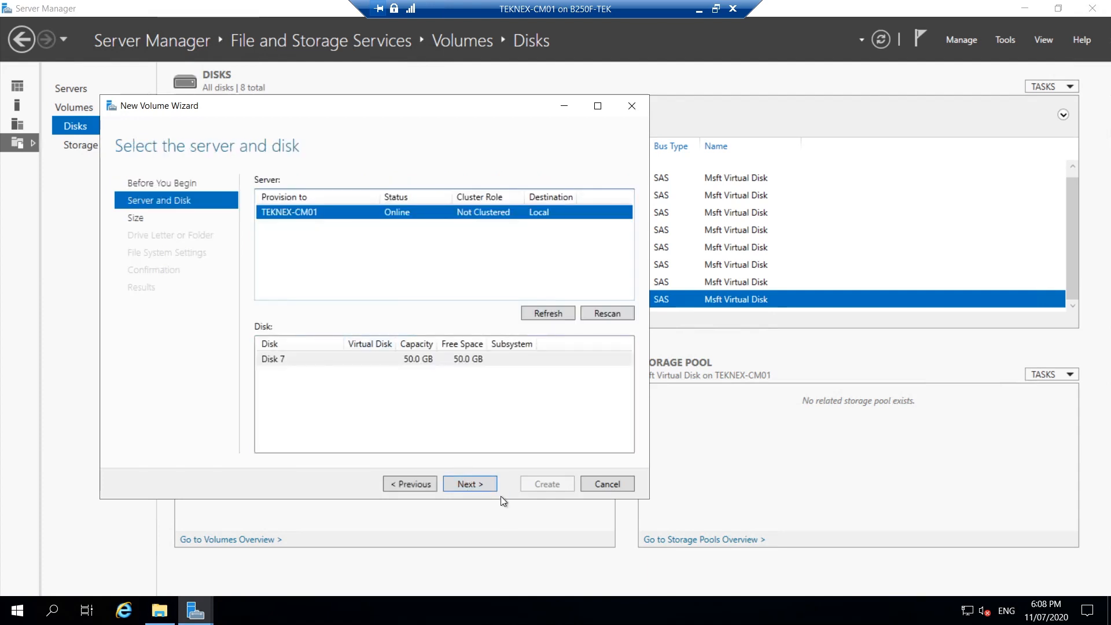
{"action": "left_click", "coordinate": [474, 482]}
{"action": "left_click", "coordinate": [585, 357]}
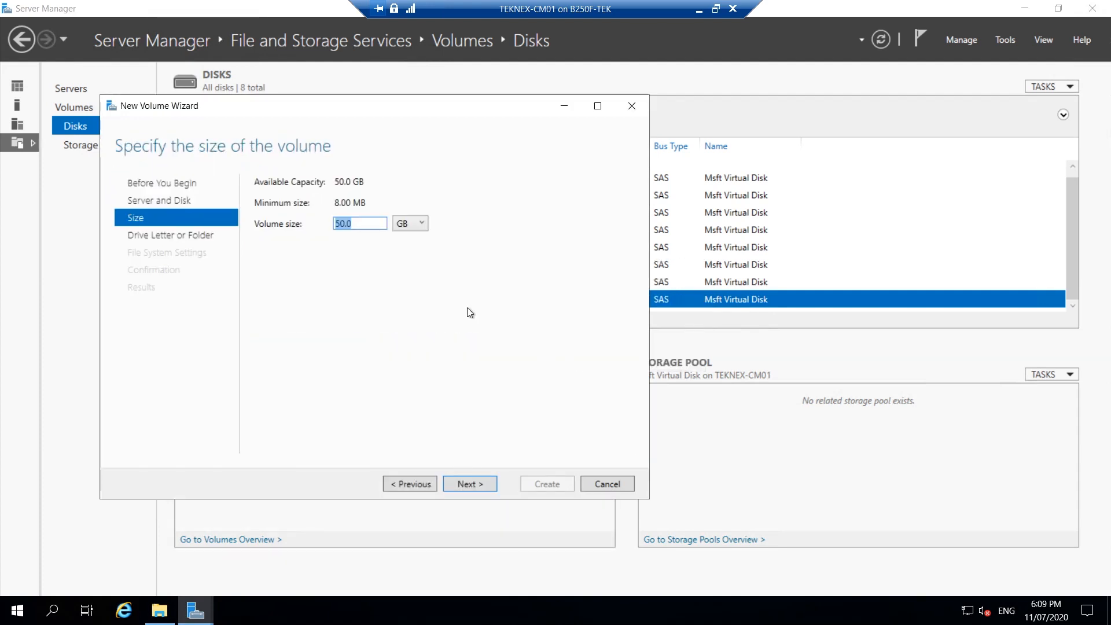
{"action": "left_click", "coordinate": [473, 484]}
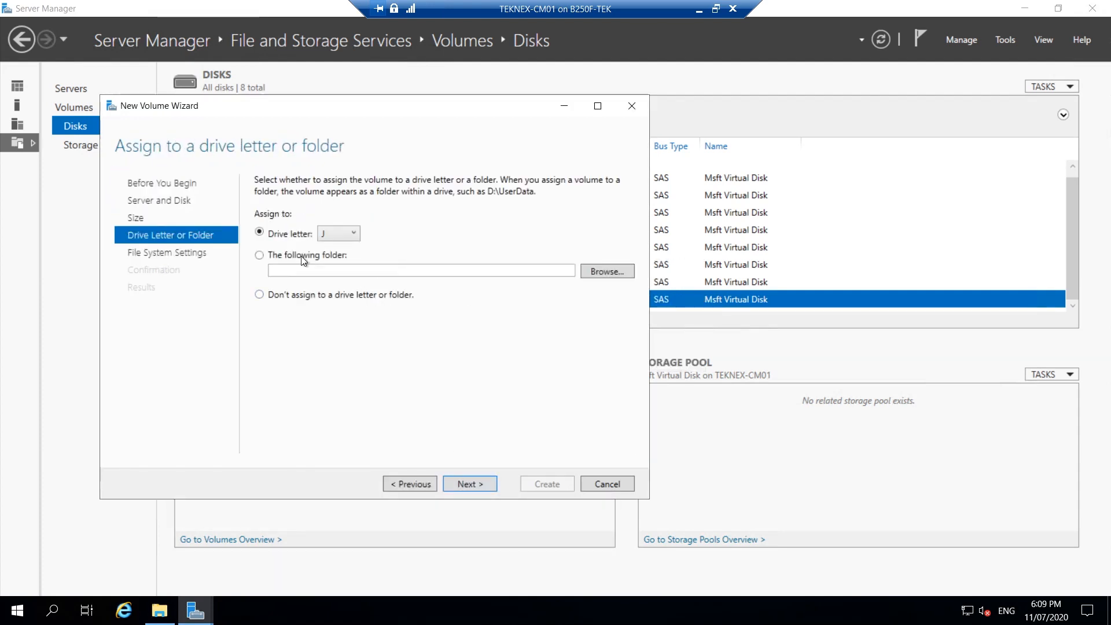
{"action": "left_click", "coordinate": [482, 484]}
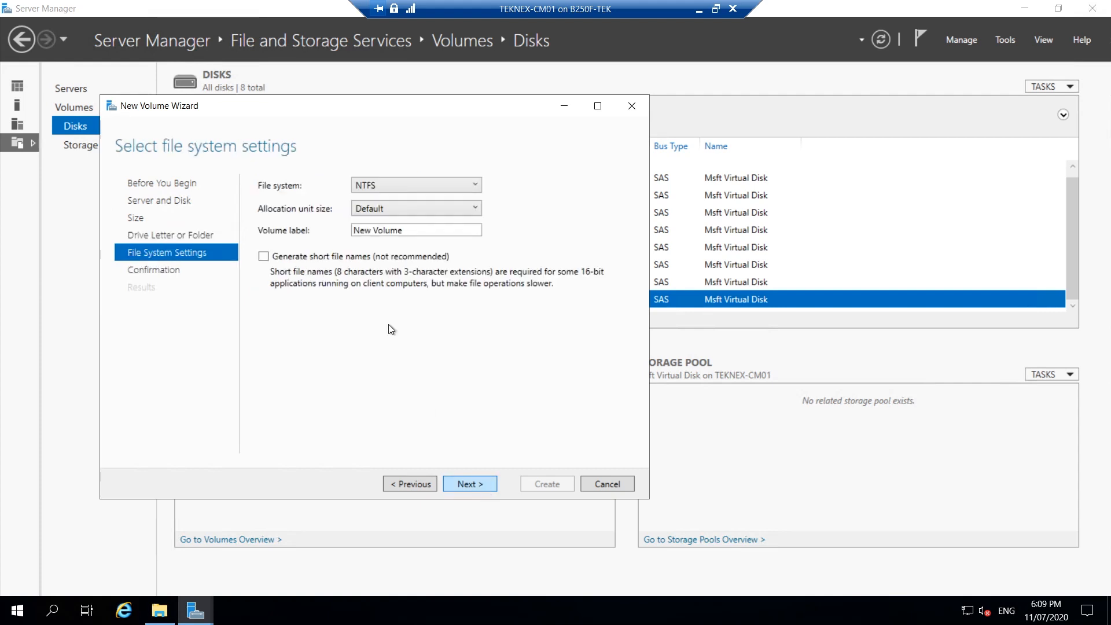
Step: Label the NTFS volume CM_ContentSource, create it with the default allocation unit size and bring up This PC in File Explorer
{"action": "left_click_drag", "start_coordinate": [403, 231], "coordinate": [311, 234]}
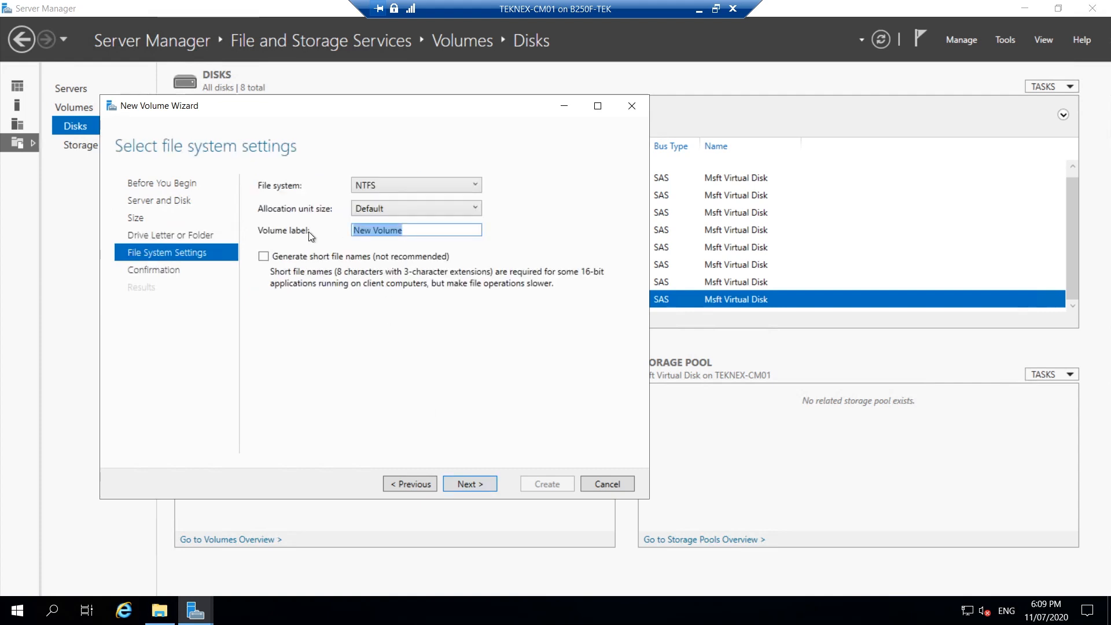
{"action": "type", "text": "CM_ContentSource"}
{"action": "left_click", "coordinate": [484, 485]}
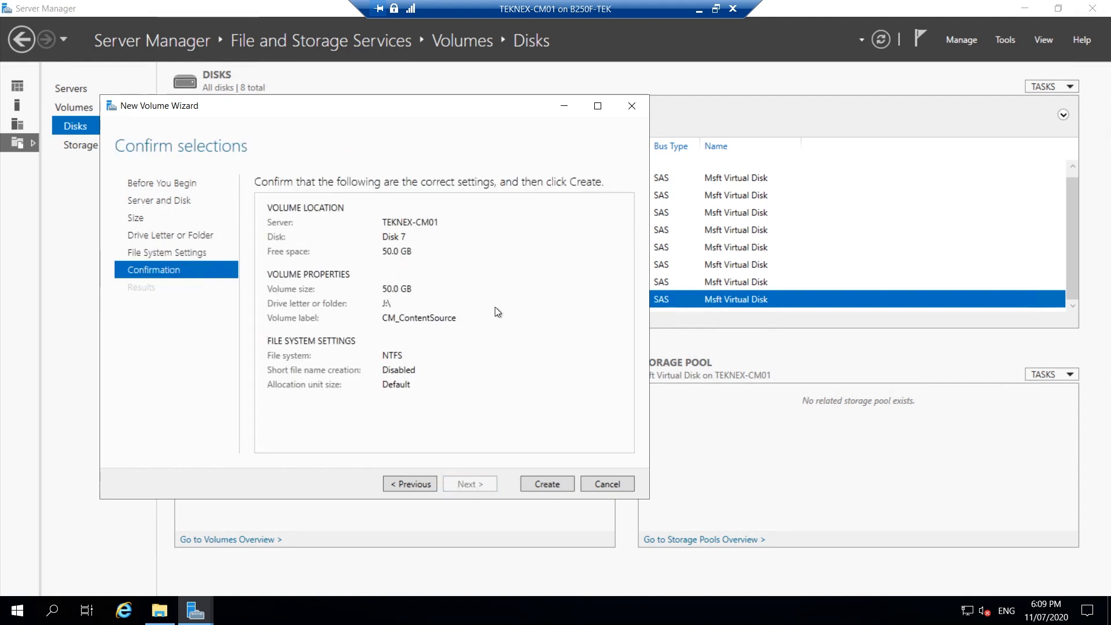
{"action": "left_click", "coordinate": [549, 490]}
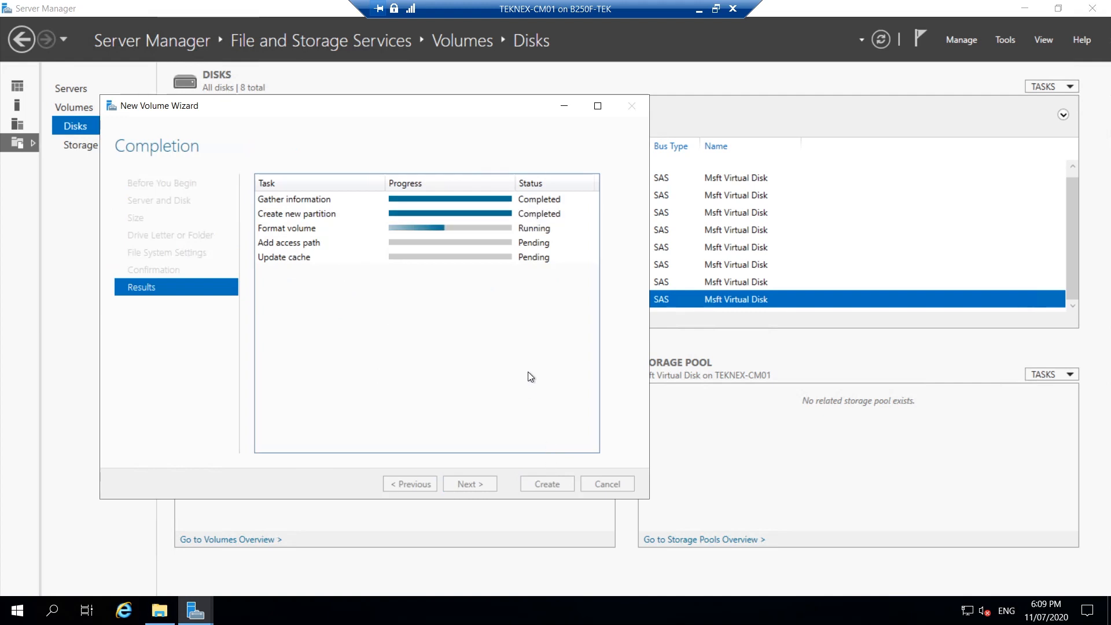
{"action": "left_click", "coordinate": [172, 610]}
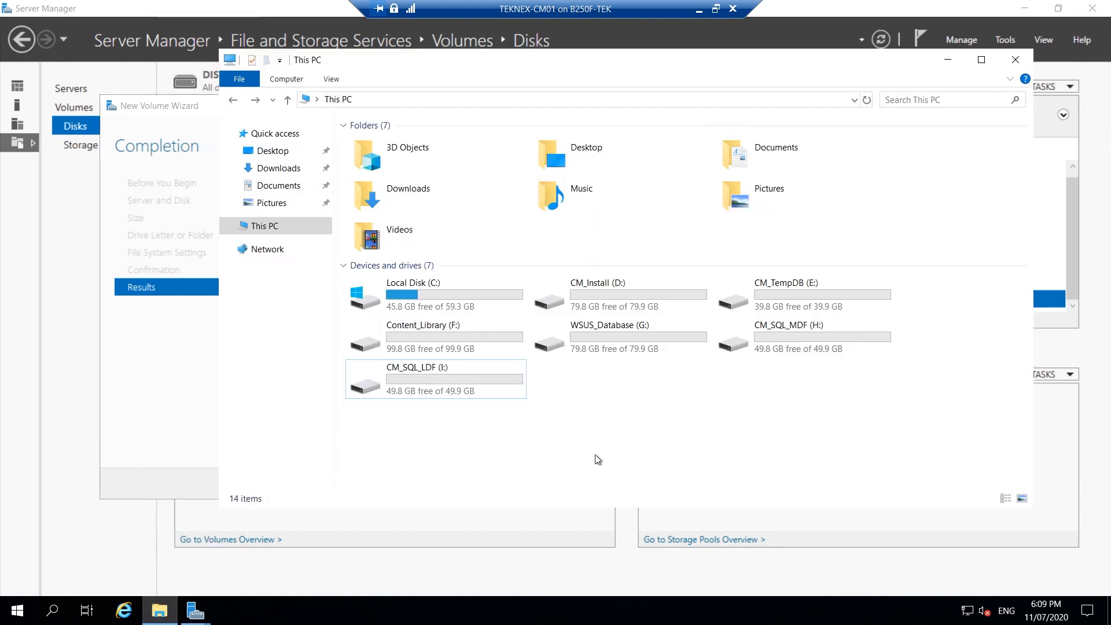